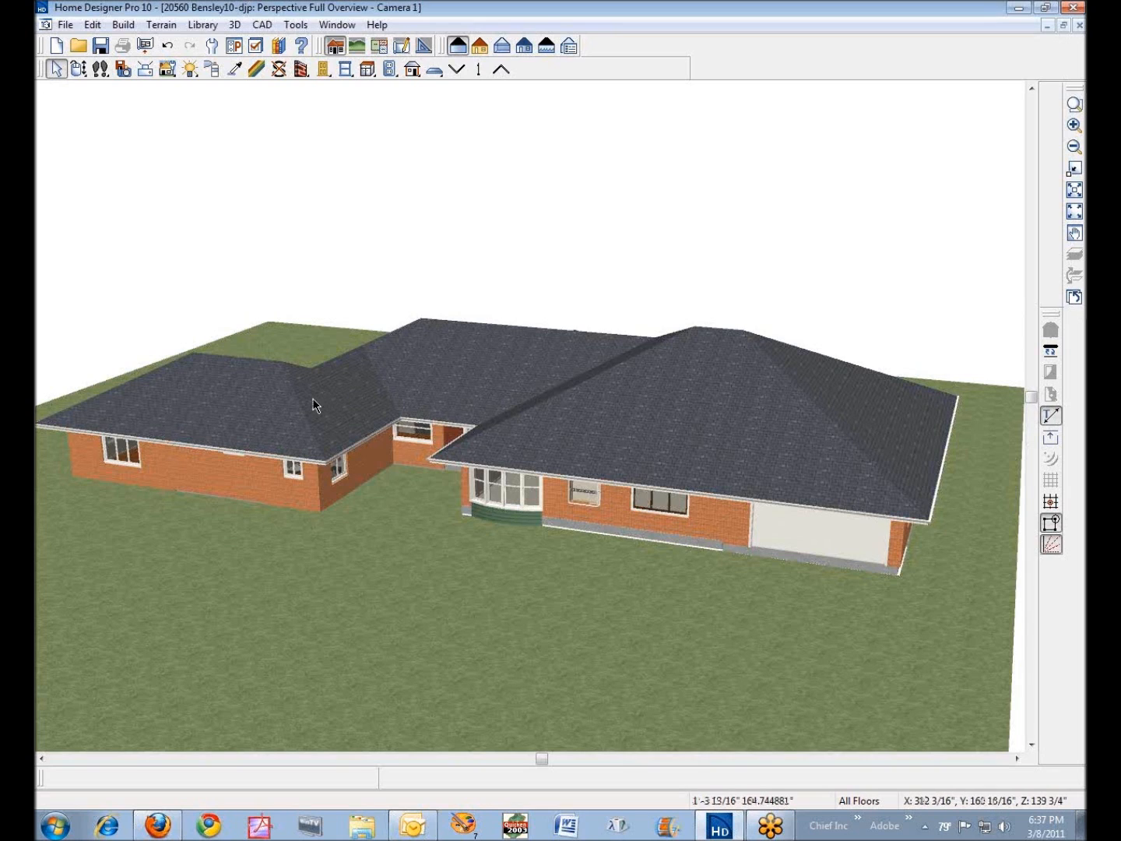
# - Check the pitch and the selected line's angle of the middle roof plane, leaving its specification unchanged
pyautogui.rightClick(460, 362)
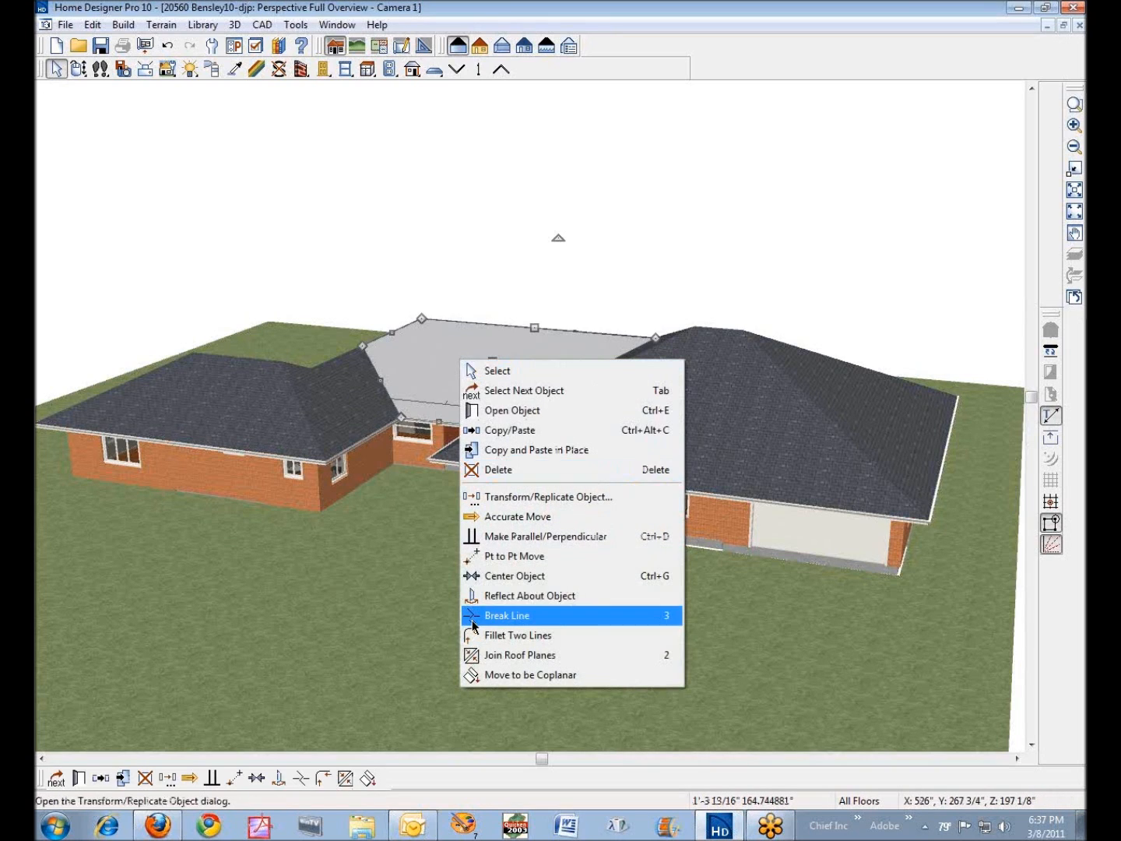
pyautogui.click(543, 410)
pyautogui.click(77, 109)
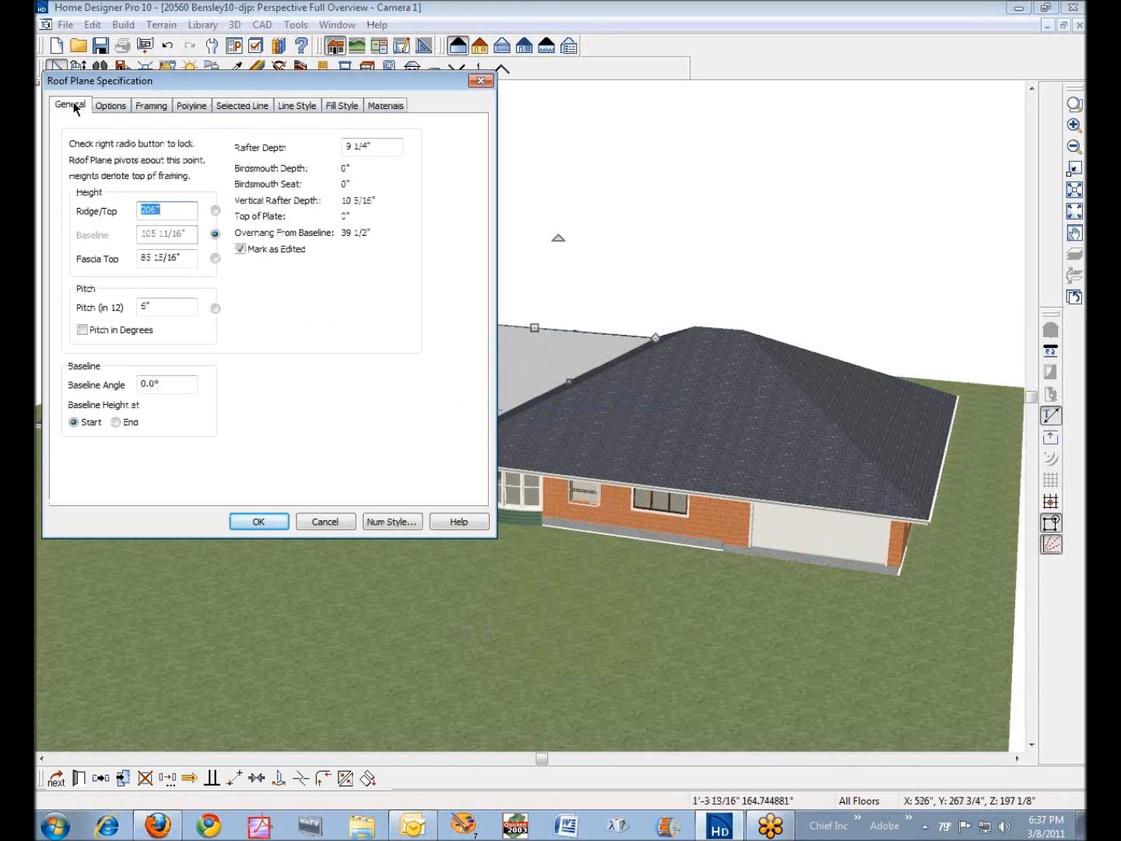
pyautogui.doubleClick(166, 311)
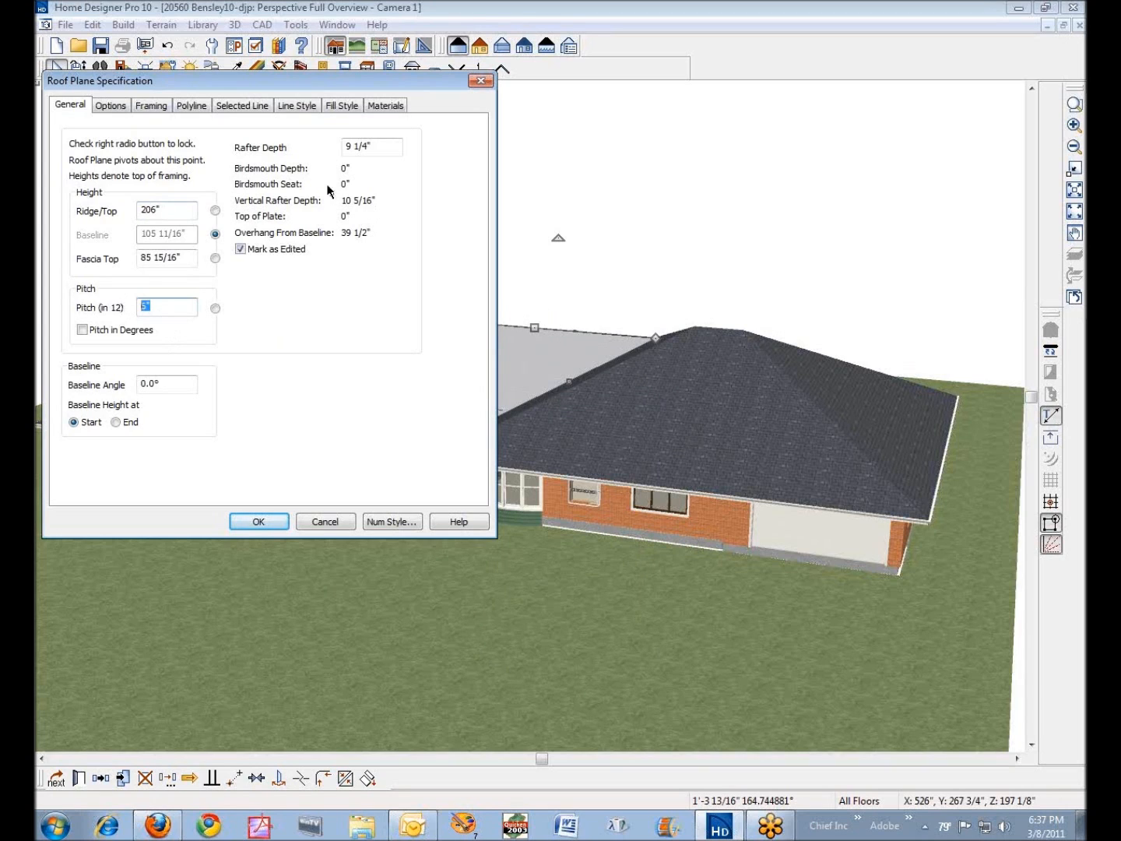
pyautogui.click(252, 107)
pyautogui.doubleClick(154, 273)
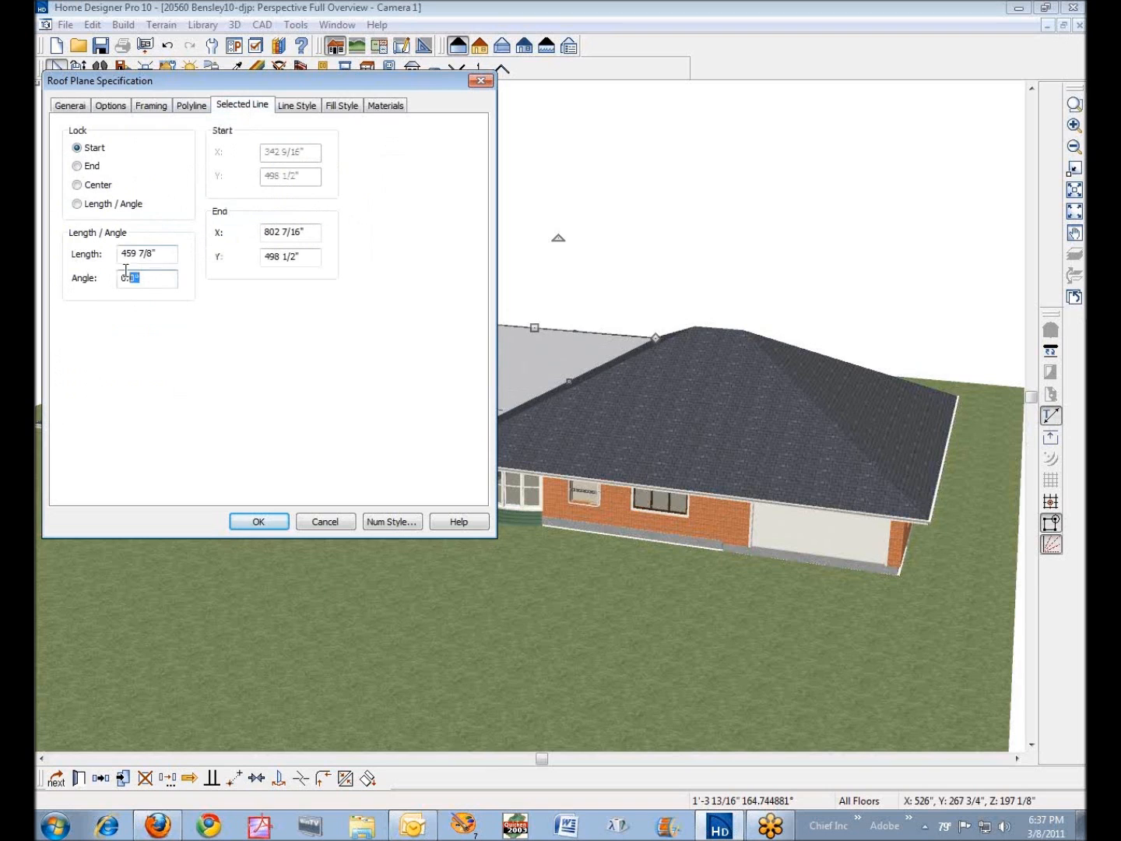
pyautogui.click(326, 522)
# - Check the selected line's angle for the two visible roof planes of the smaller wing, leaving both specifications unchanged
pyautogui.rightClick(369, 432)
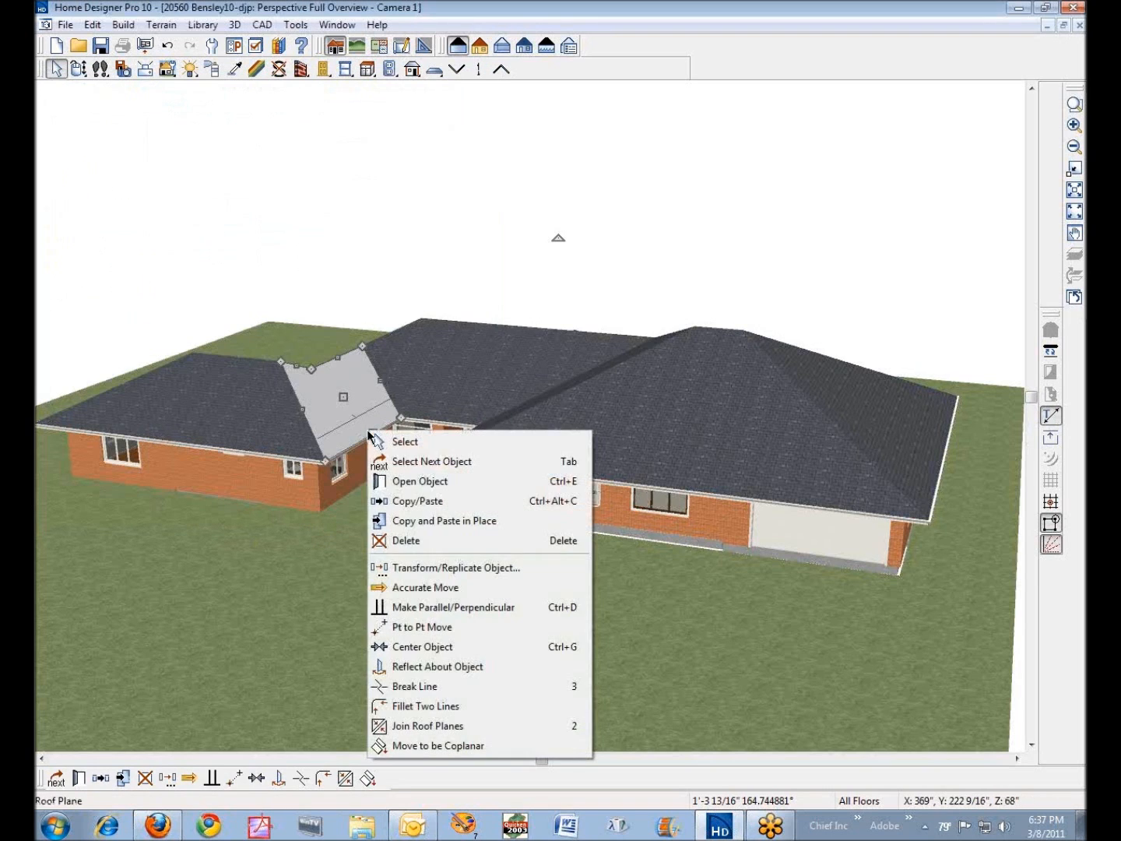
pyautogui.click(446, 480)
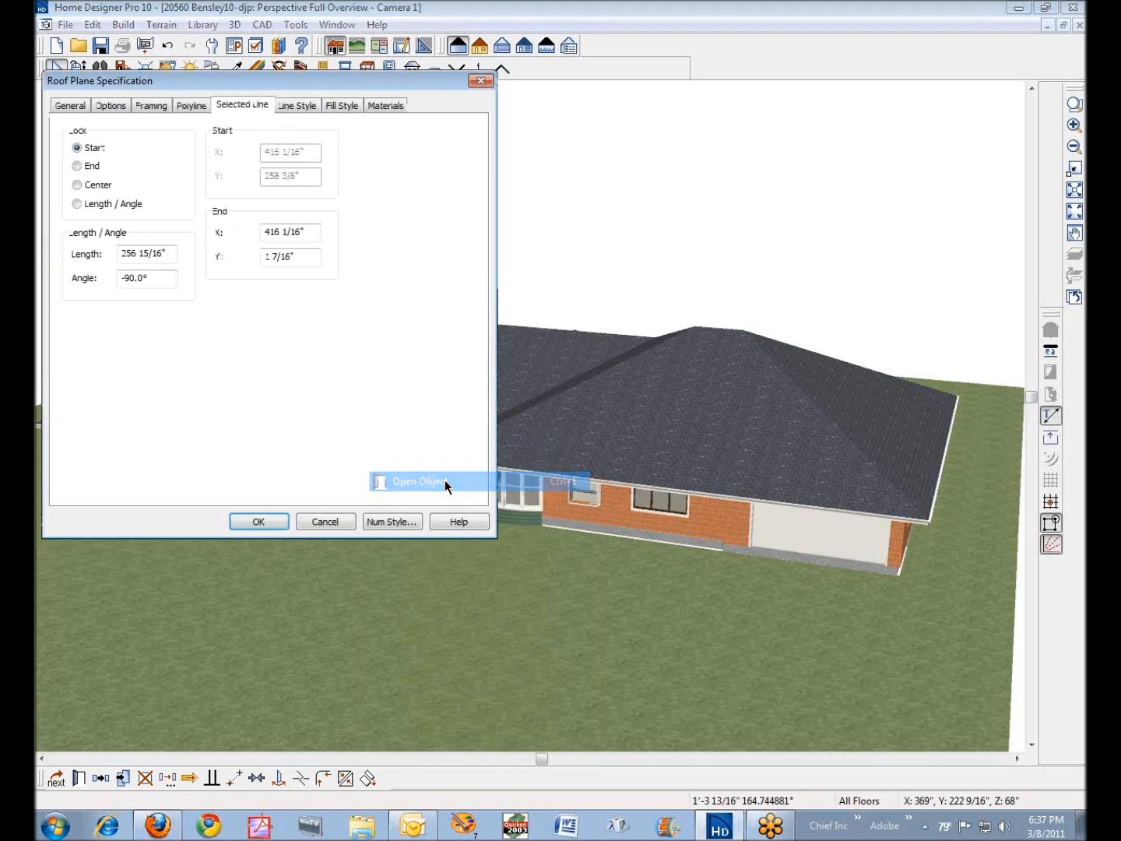
pyautogui.doubleClick(147, 279)
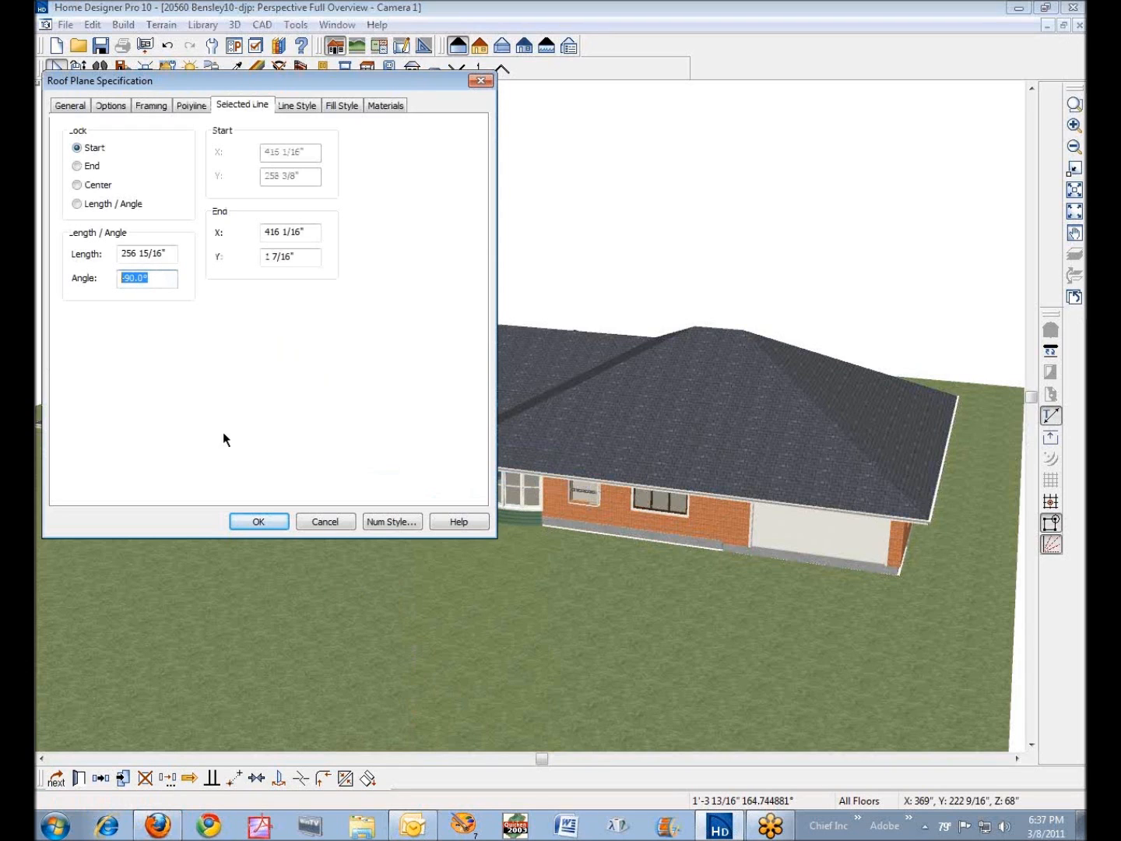
pyautogui.click(344, 528)
pyautogui.rightClick(289, 403)
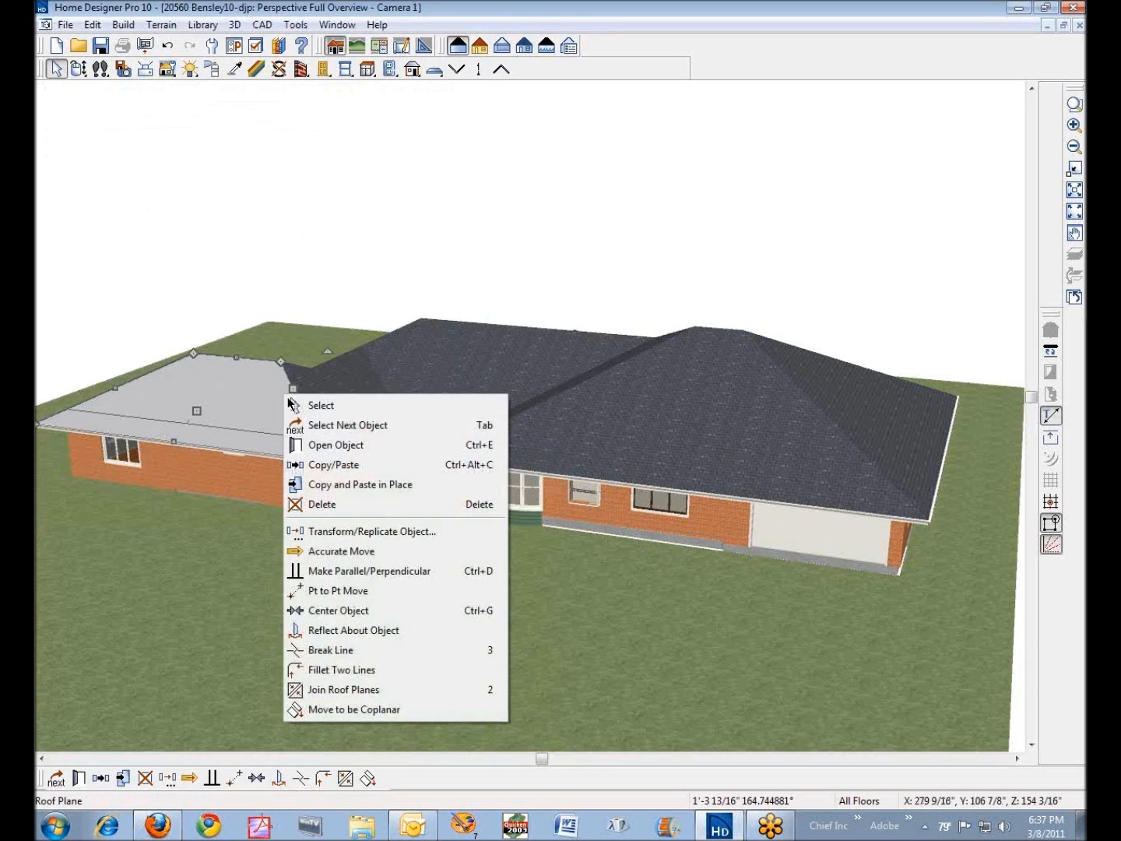
pyautogui.click(343, 446)
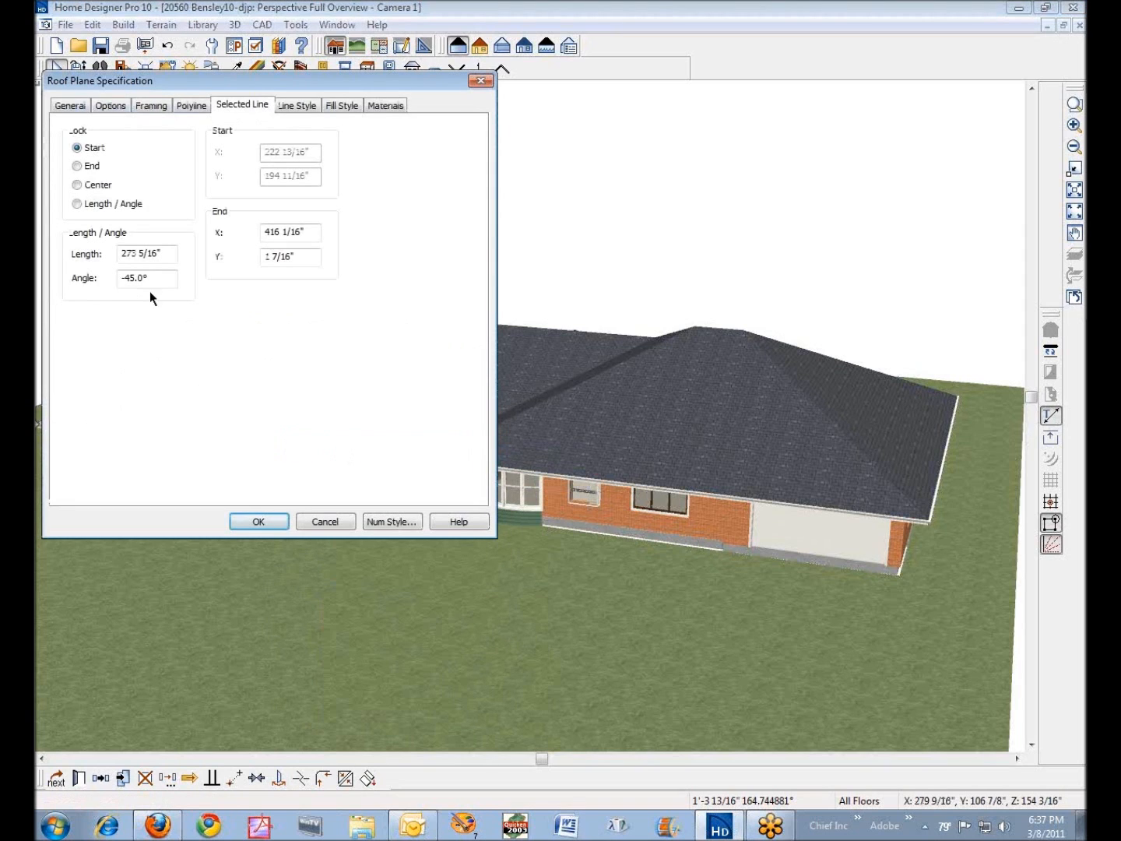
pyautogui.click(326, 522)
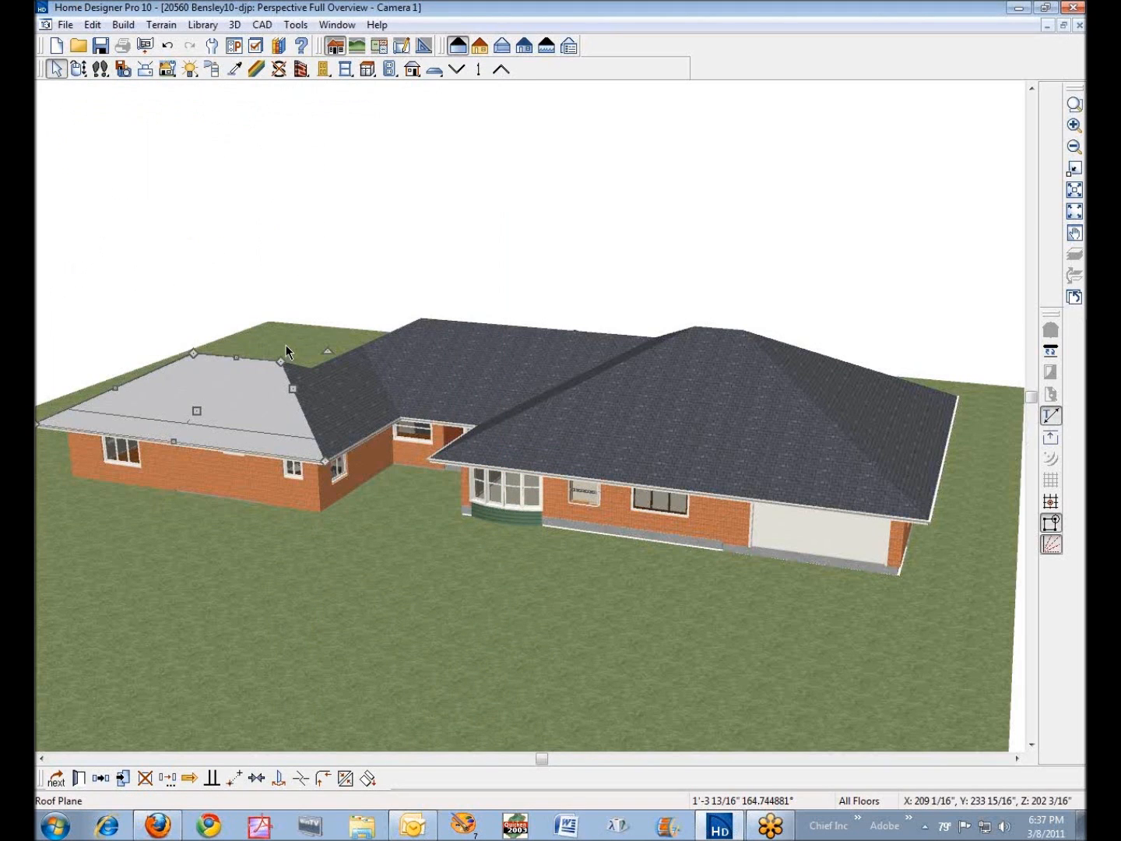
# - Check the pitch of the large roof plane above the bay window and garage, leaving its specification unchanged
pyautogui.rightClick(588, 436)
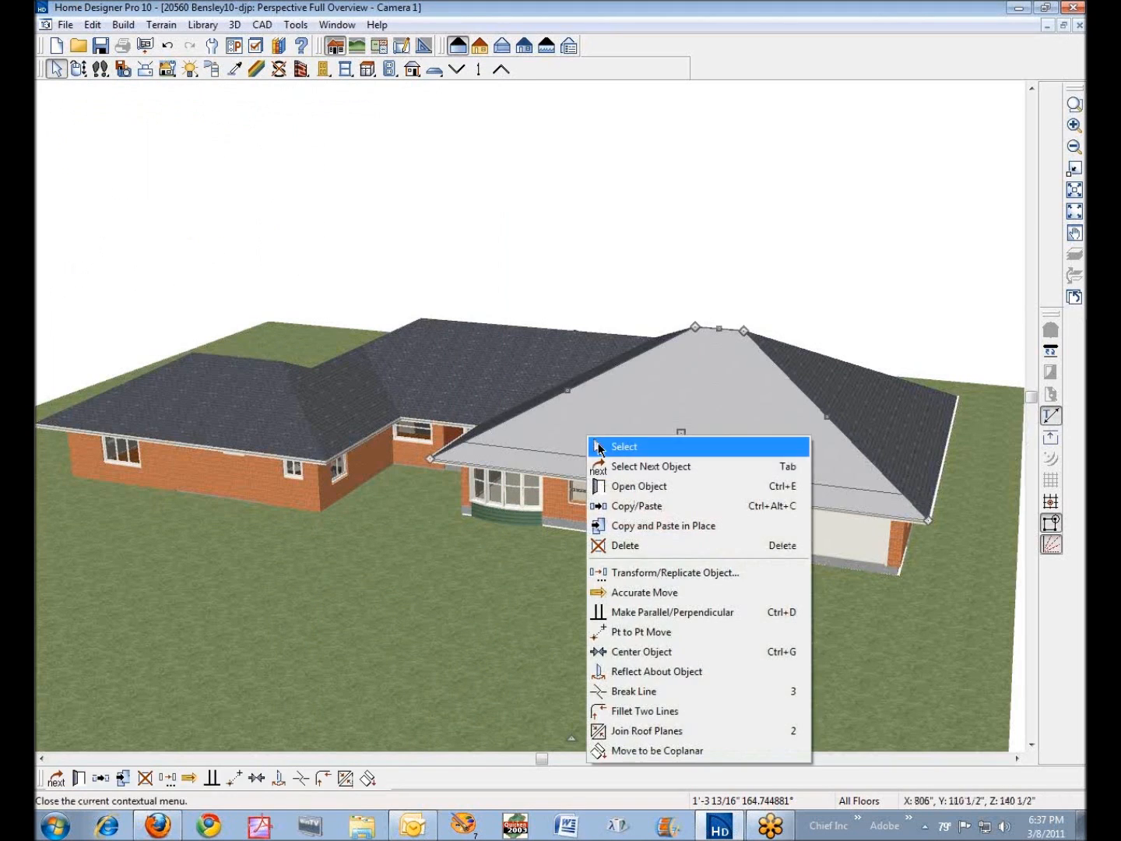
pyautogui.click(633, 486)
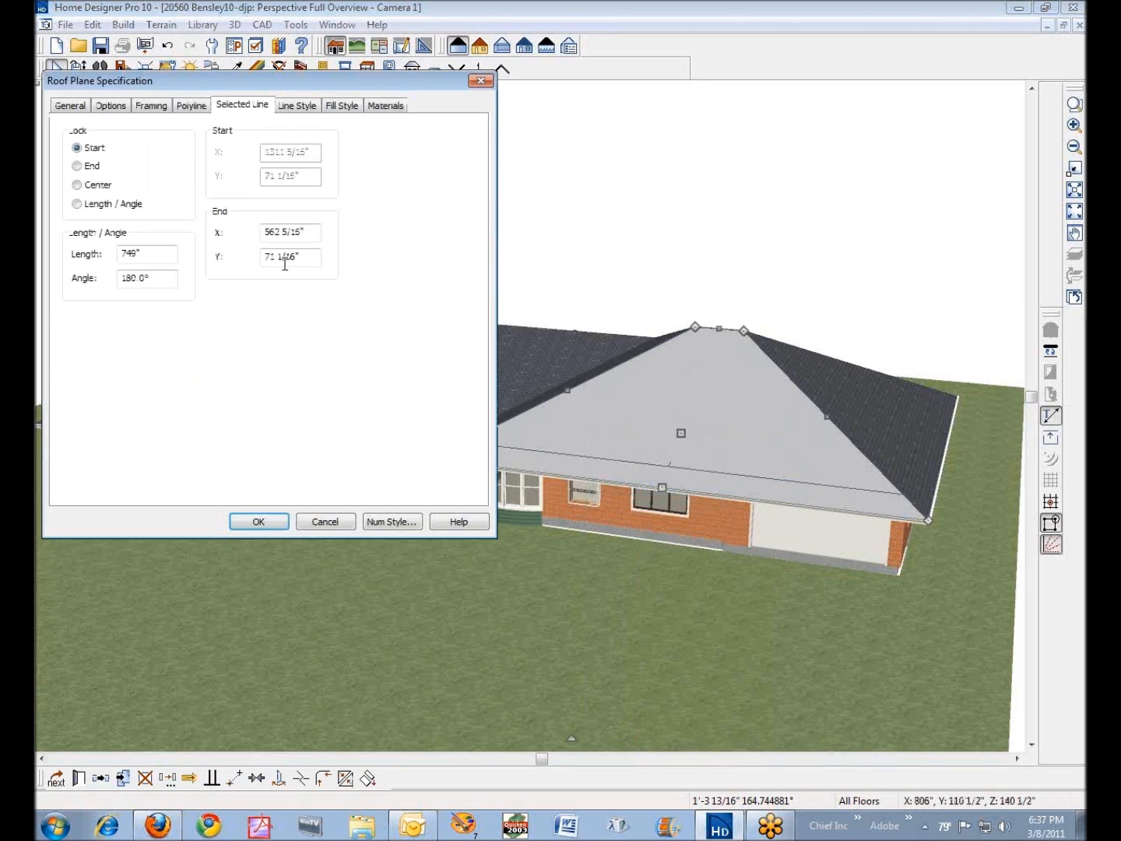
pyautogui.click(69, 108)
pyautogui.doubleClick(145, 305)
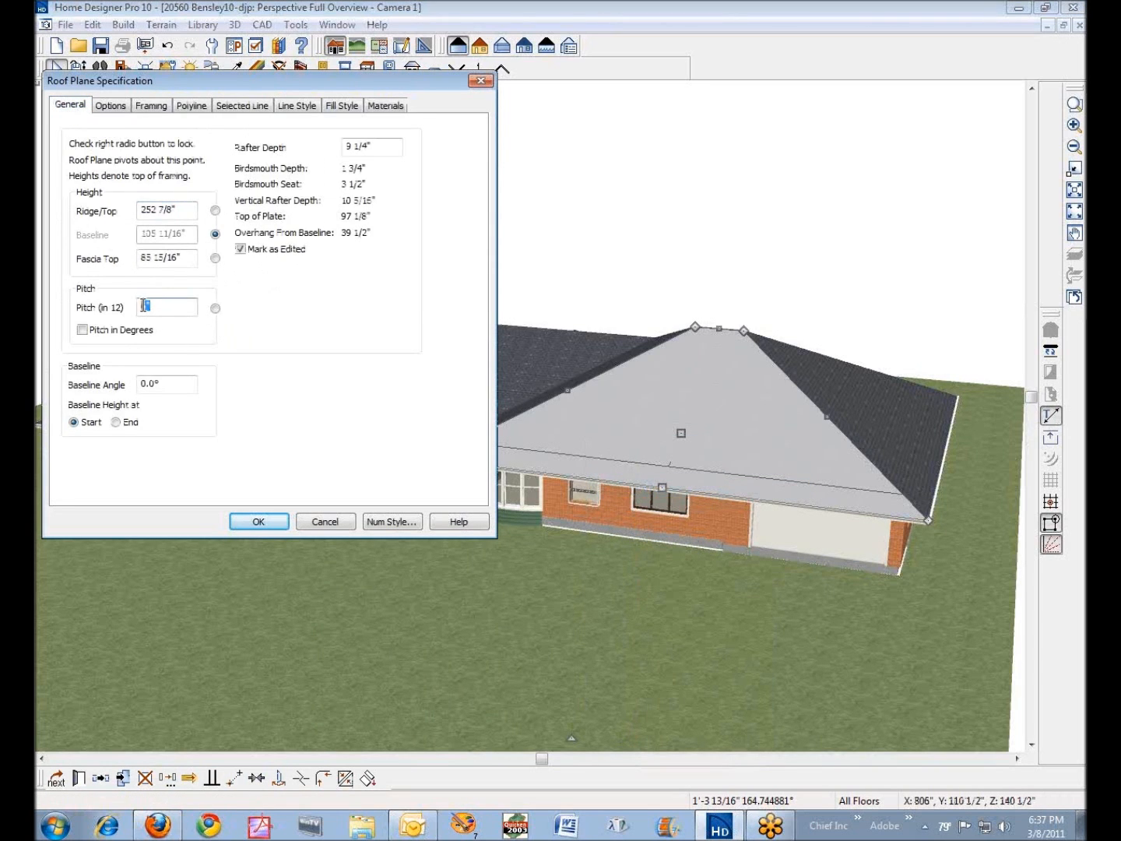
pyautogui.click(325, 523)
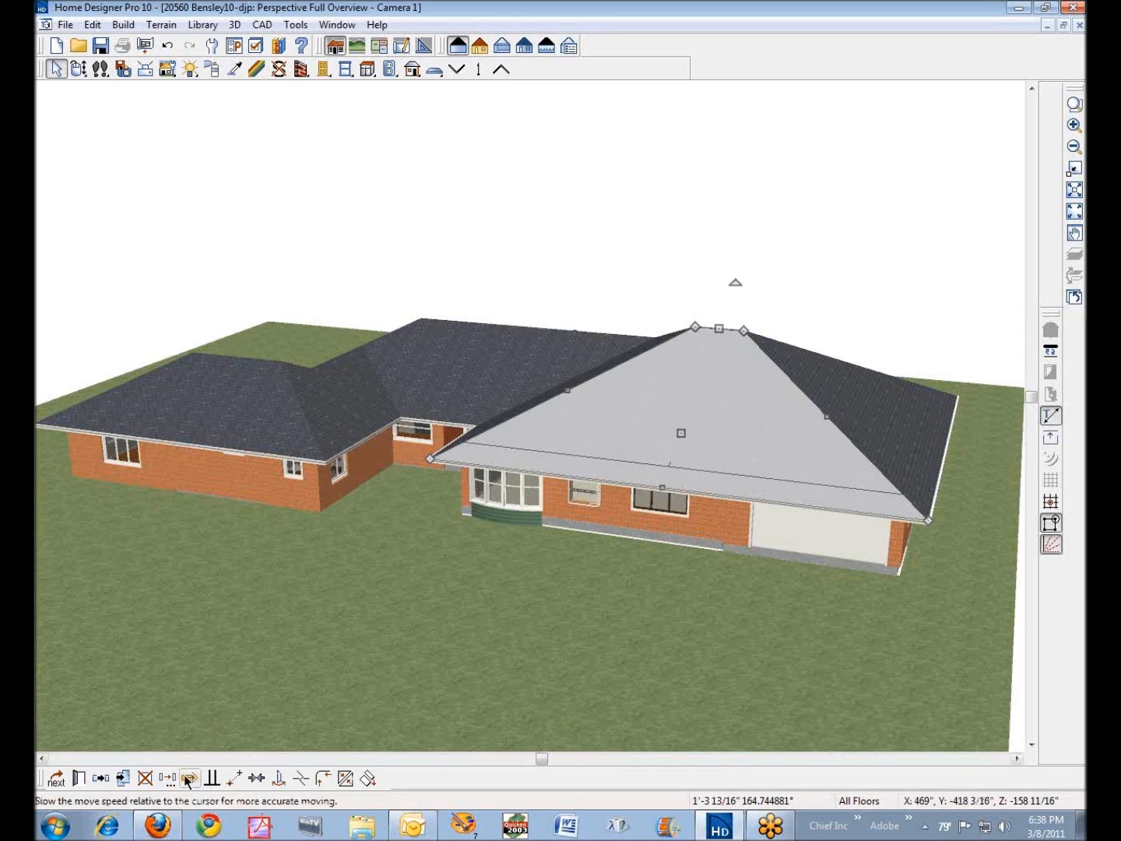
# - Check the ridge line's length and angle on the large roof plane above the garage, leaving its specification unchanged
pyautogui.click(78, 778)
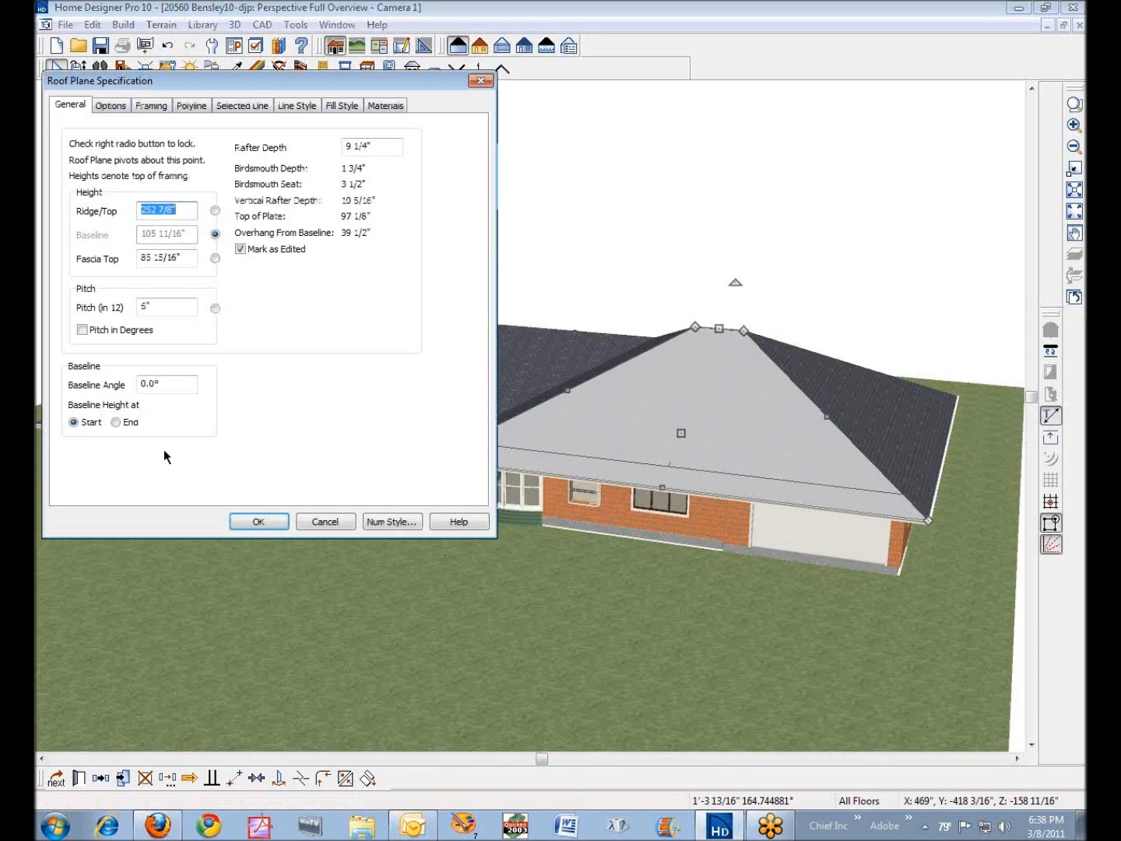
pyautogui.click(256, 108)
pyautogui.click(125, 281)
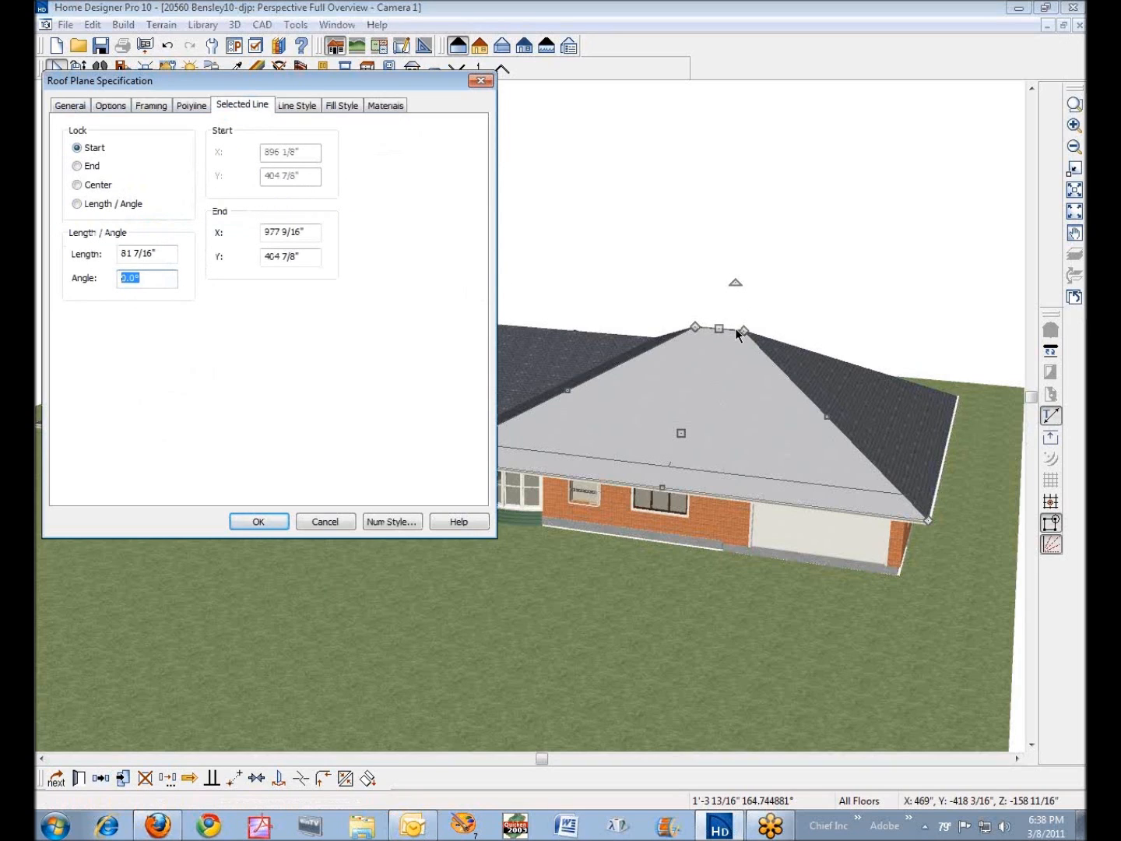
pyautogui.click(326, 522)
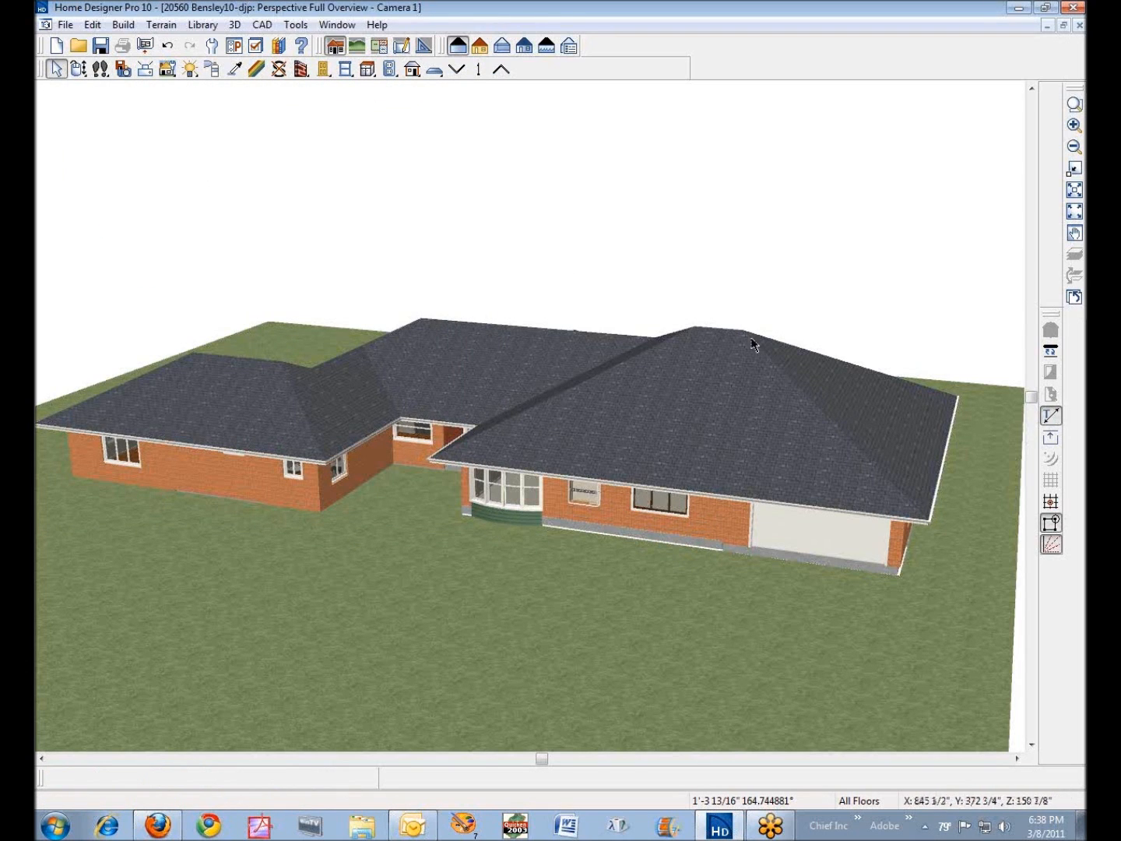
pyautogui.click(445, 383)
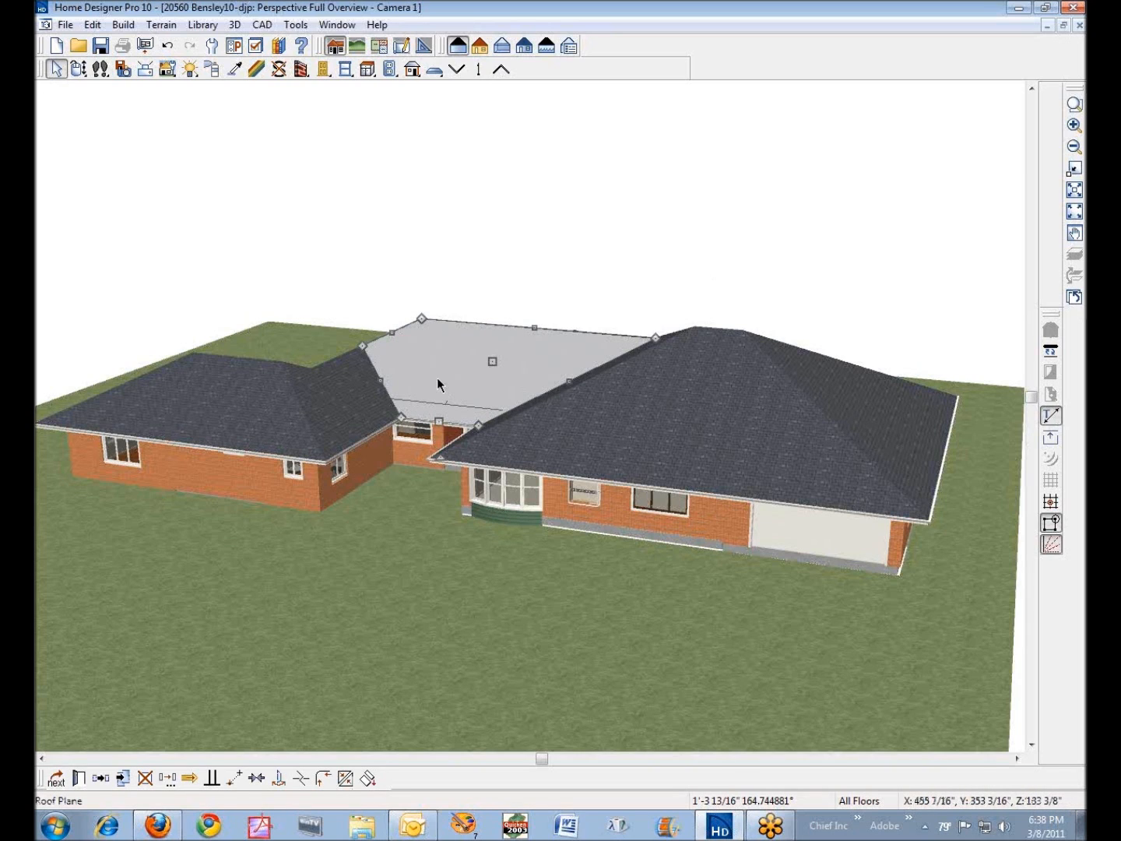
pyautogui.rightClick(346, 398)
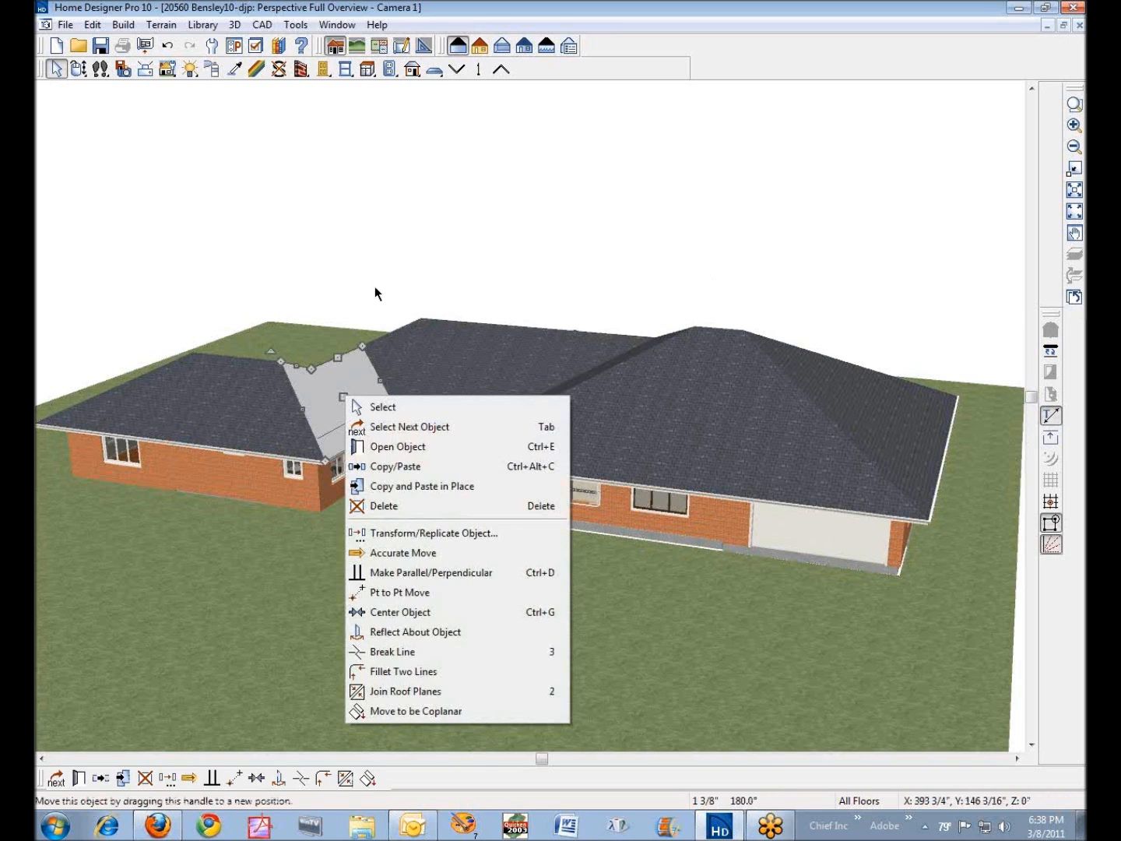
pyautogui.click(443, 231)
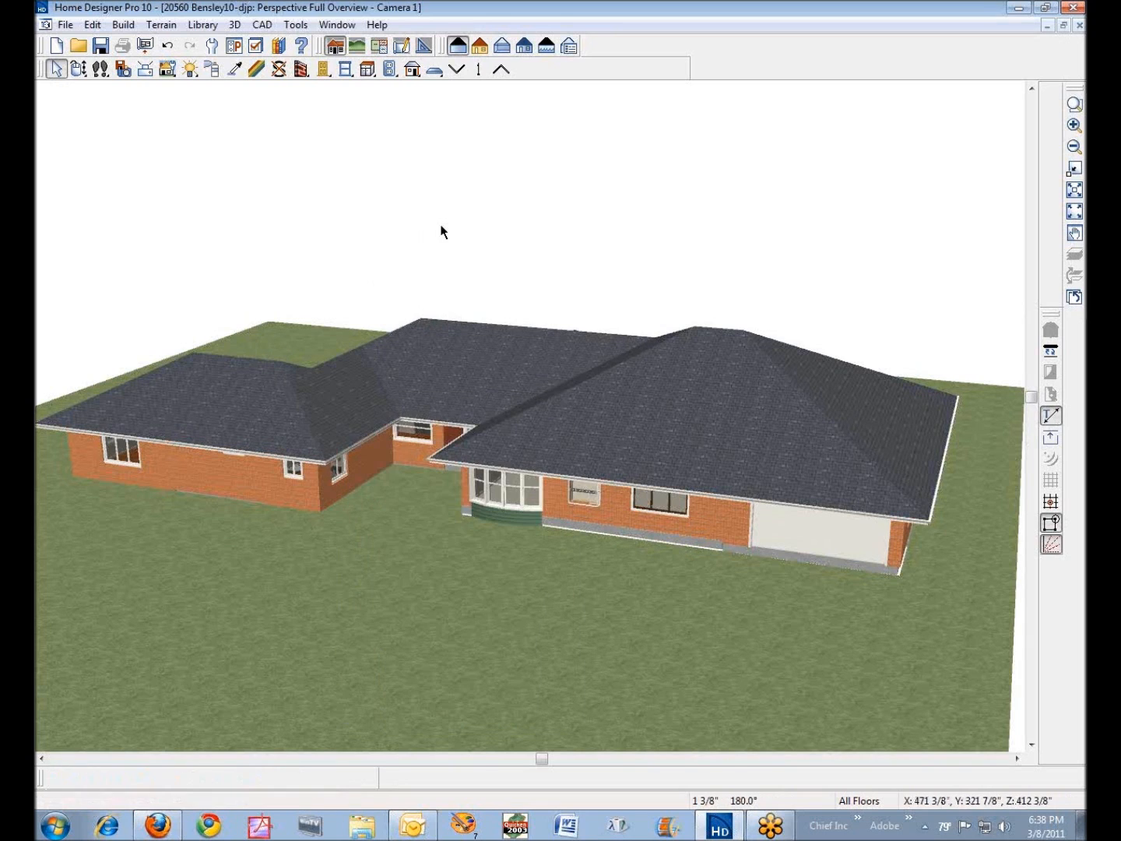
# - Look at the general specification of the triple casement window beside the garage, leaving it unchanged
pyautogui.rightClick(666, 512)
pyautogui.click(784, 251)
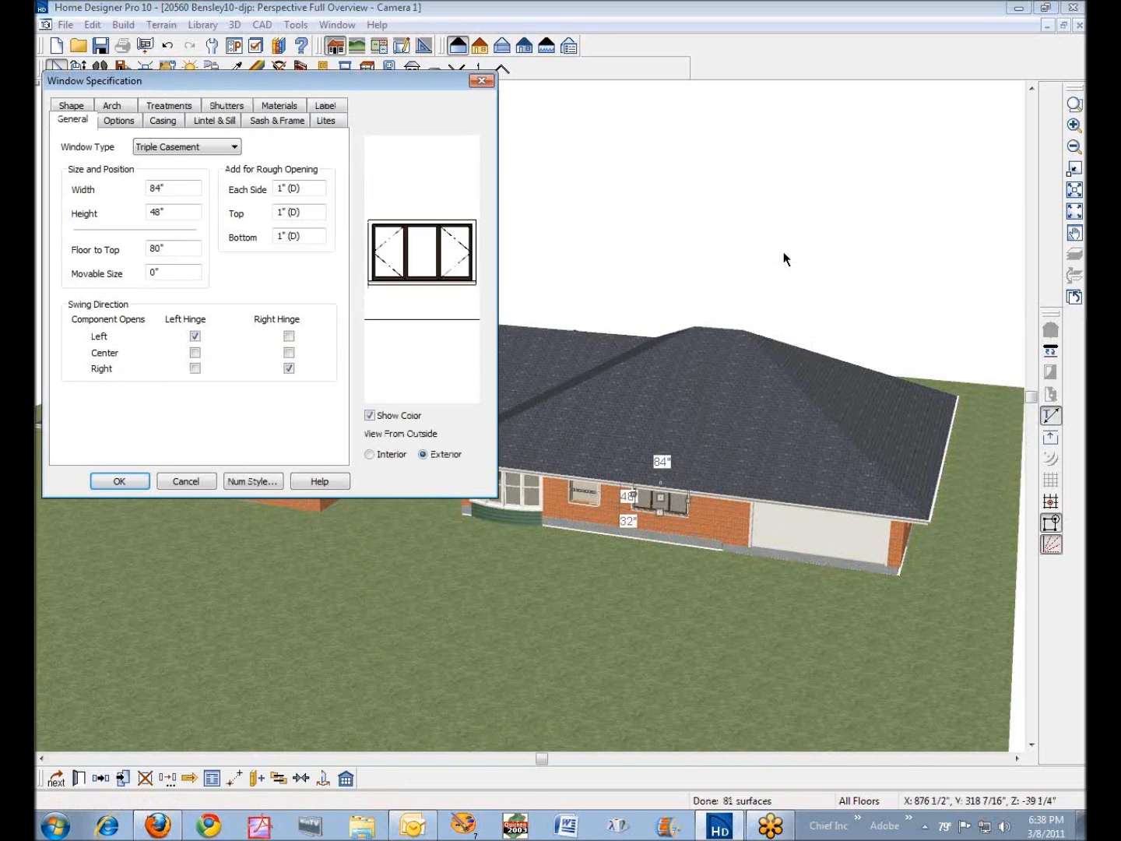
pyautogui.click(207, 482)
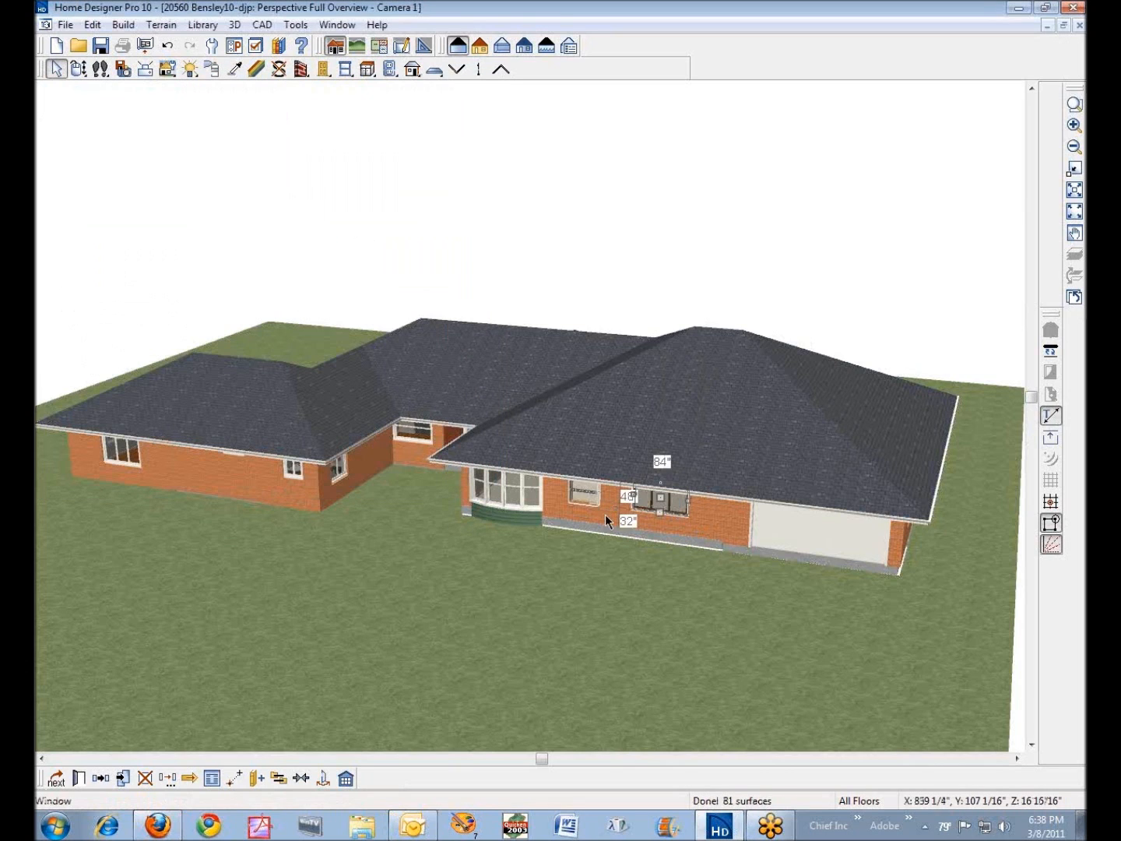
# - Check the angle and length of the brick front wall containing the bay window, closing its specification unchanged and deselecting it
pyautogui.rightClick(606, 514)
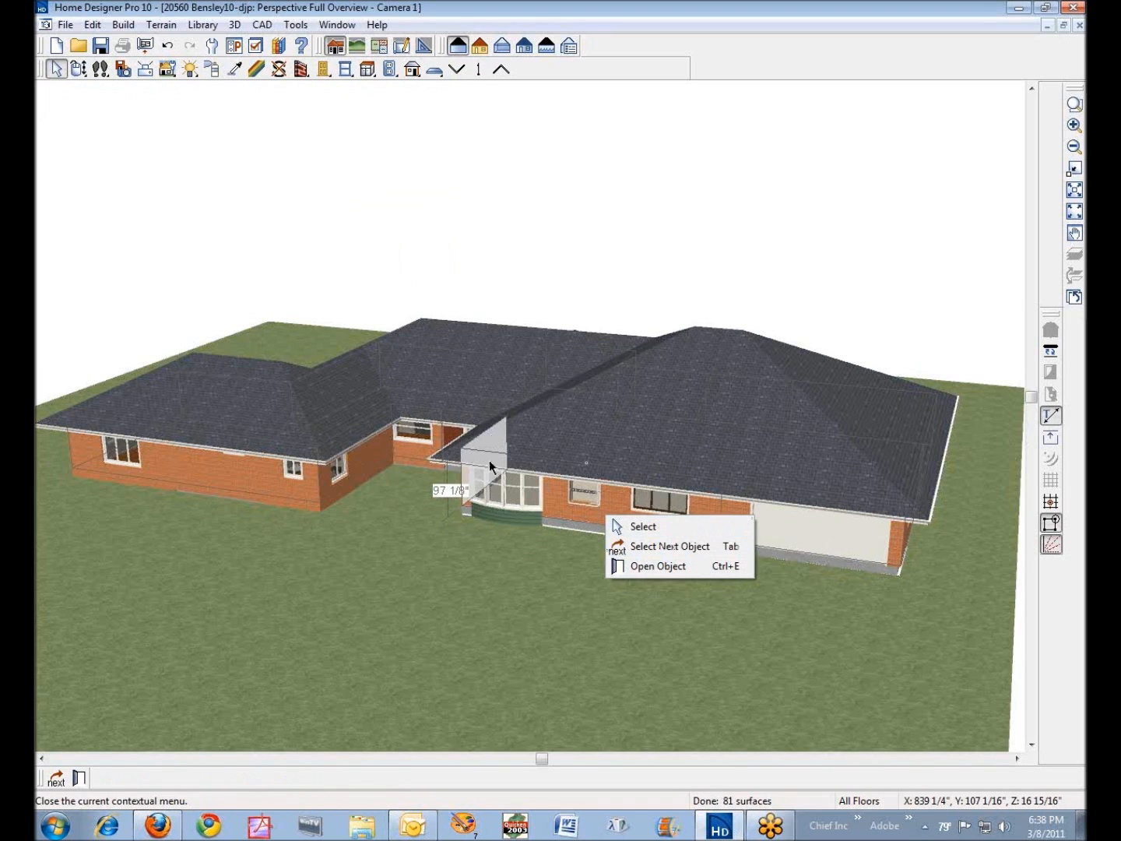
pyautogui.click(658, 549)
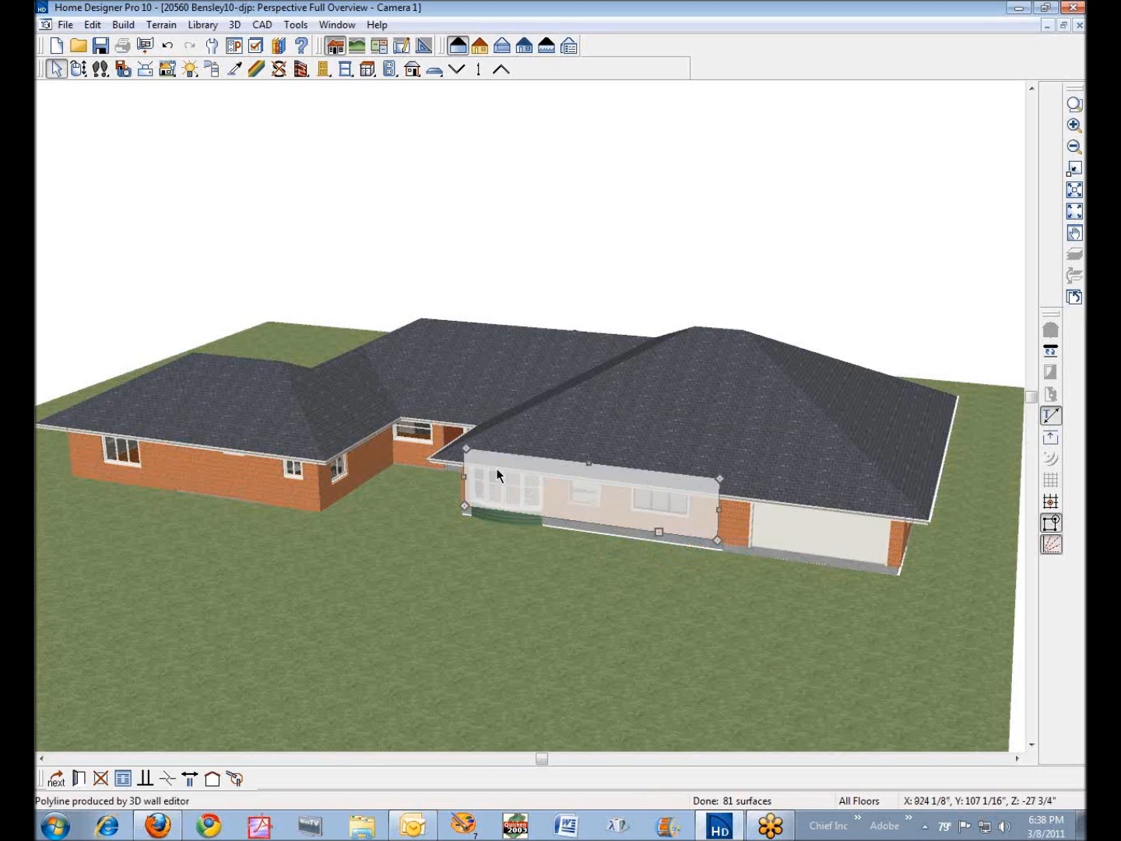
pyautogui.click(79, 779)
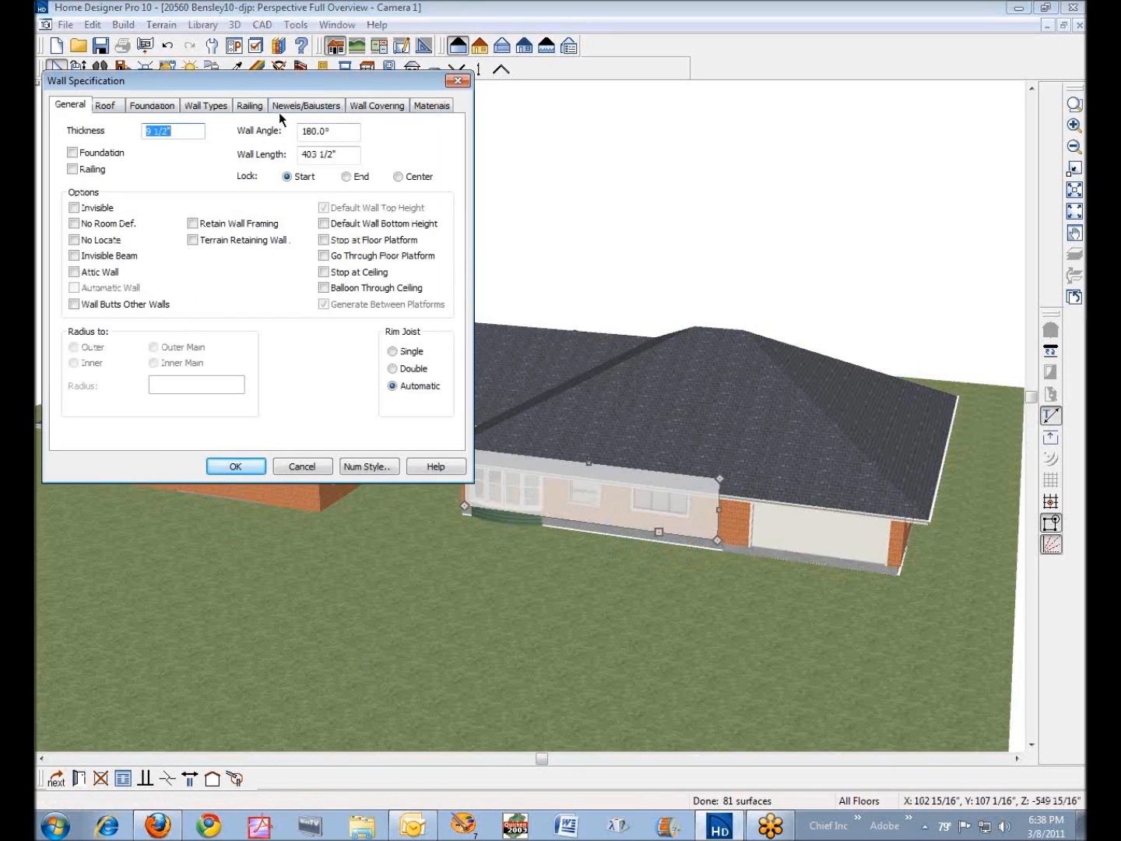
pyautogui.doubleClick(318, 131)
pyautogui.moveTo(350, 156); pyautogui.dragTo(227, 155)
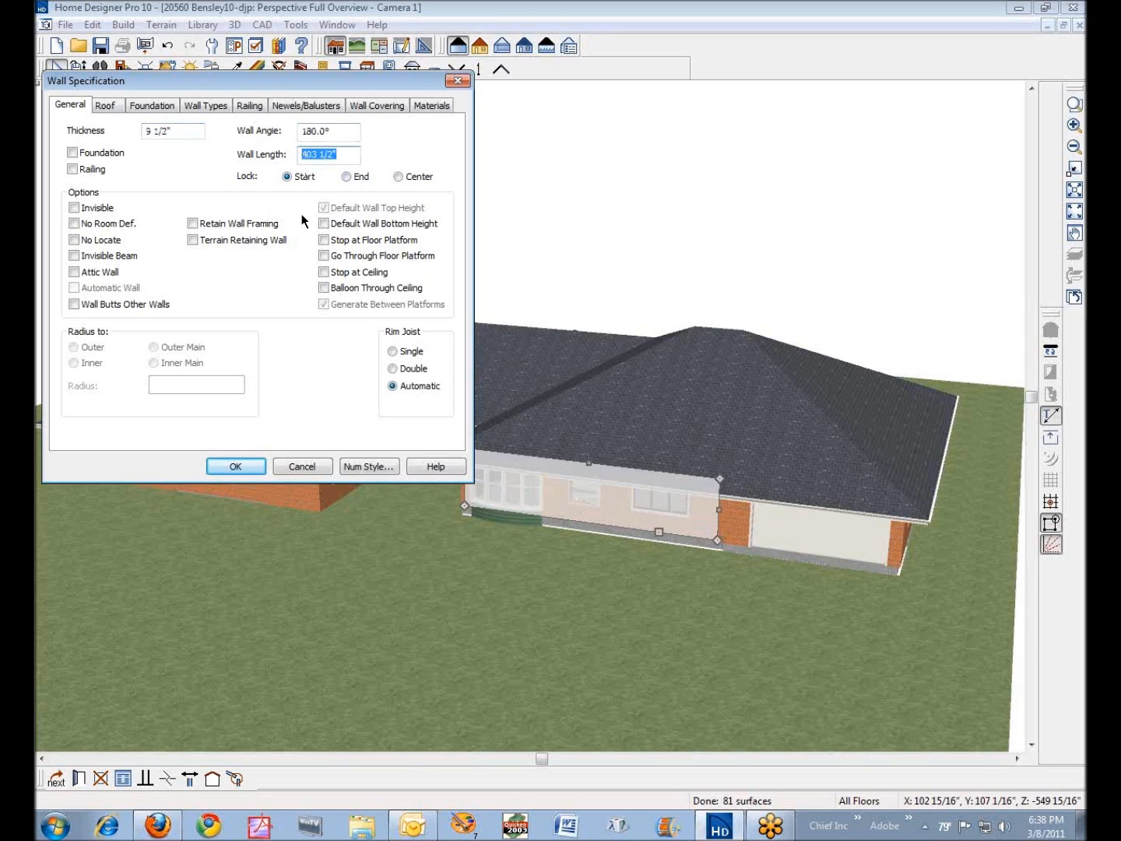
pyautogui.click(301, 471)
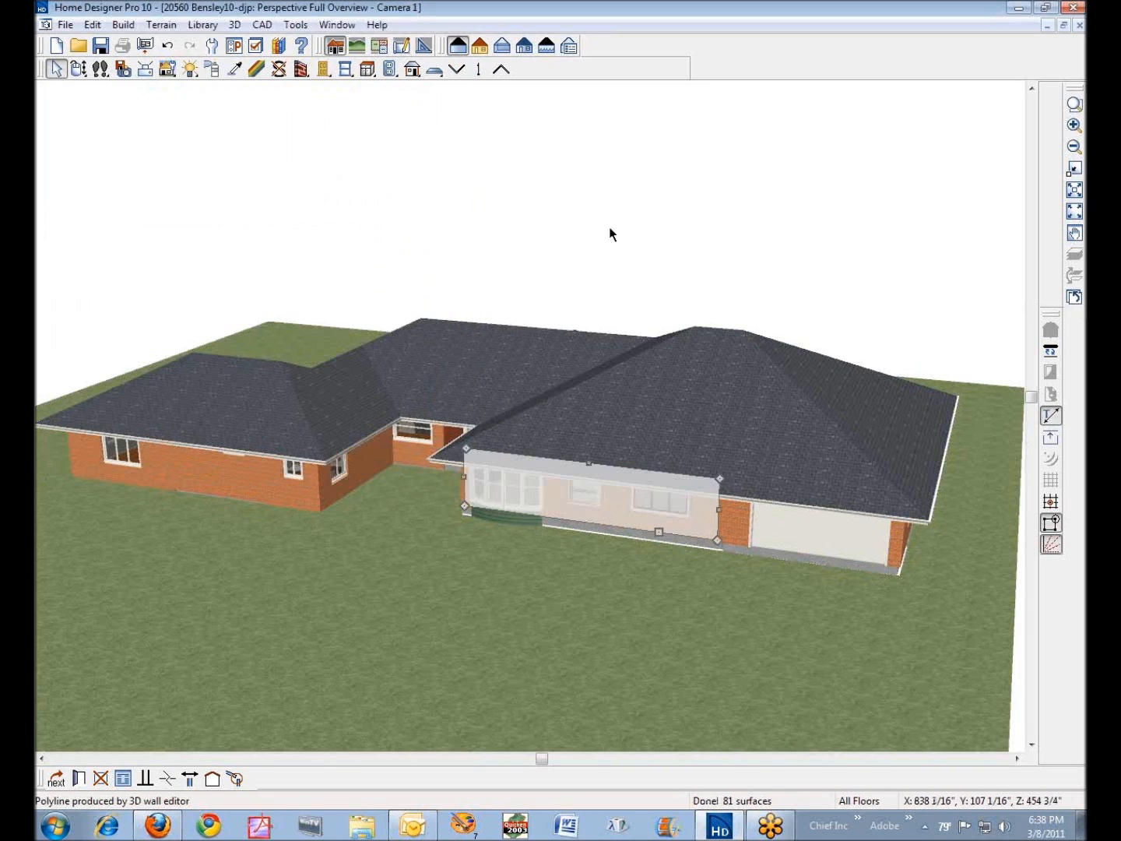
pyautogui.click(612, 235)
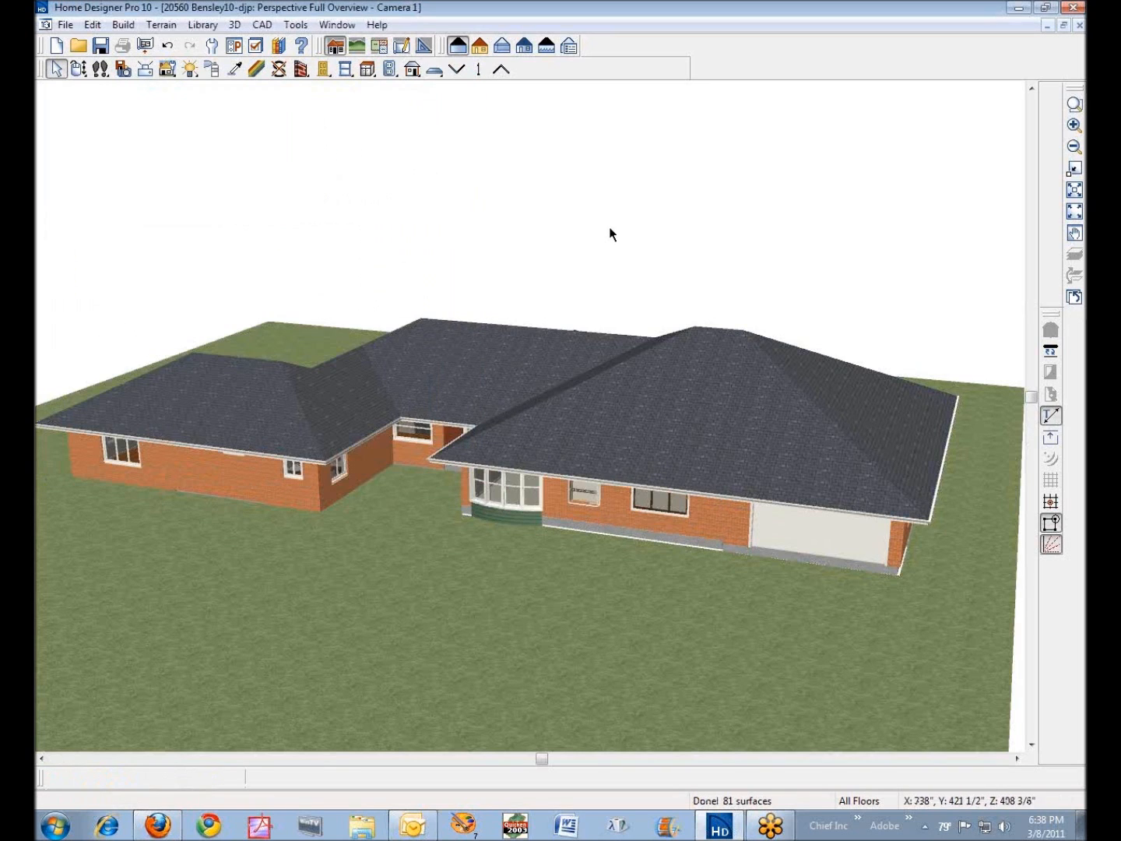
# - Reselect the front wall with the bay window and review its general specification again without changing anything
pyautogui.rightClick(613, 514)
pyautogui.click(659, 544)
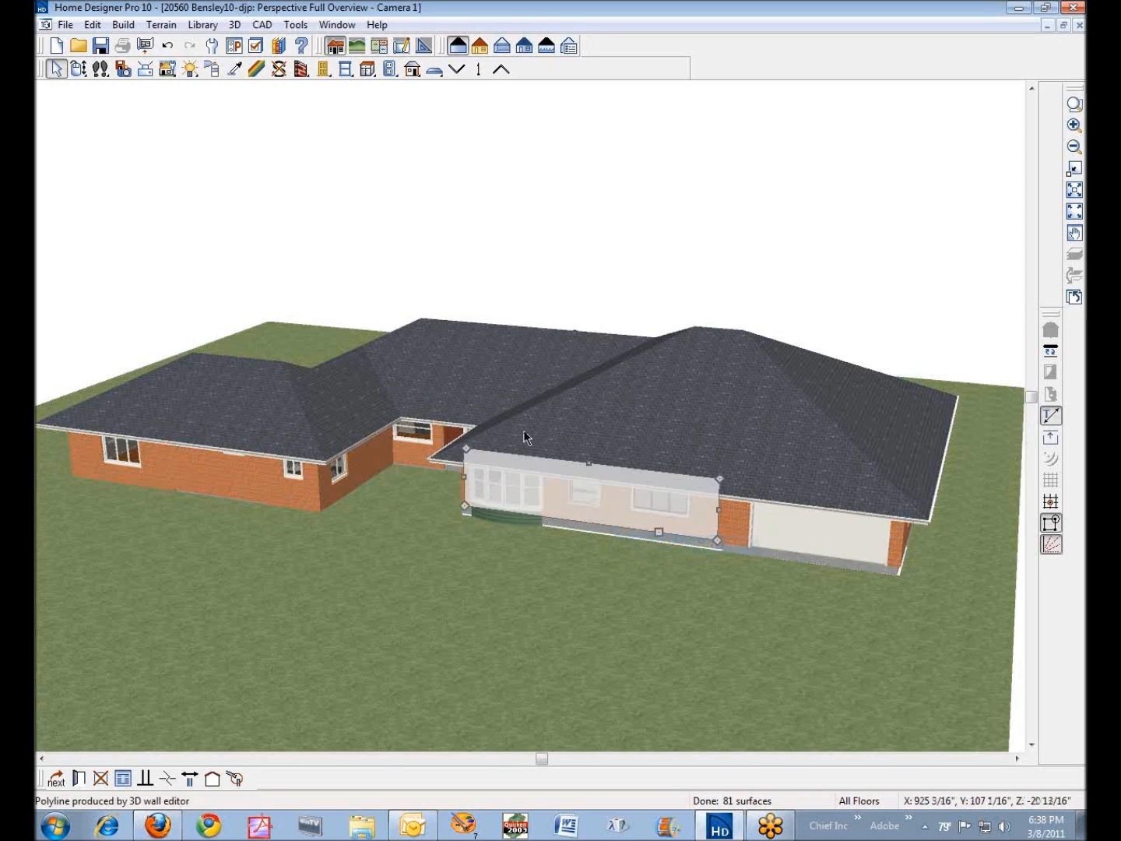
pyautogui.click(78, 779)
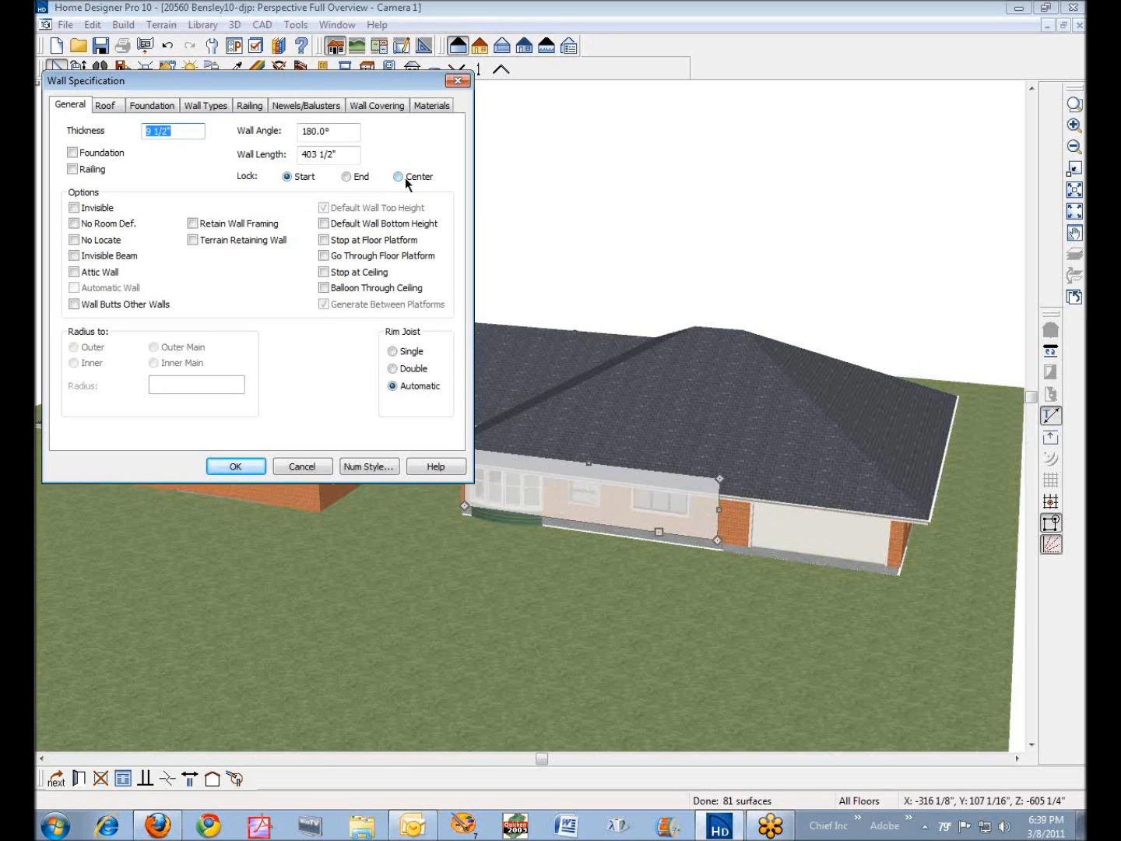
pyautogui.click(300, 467)
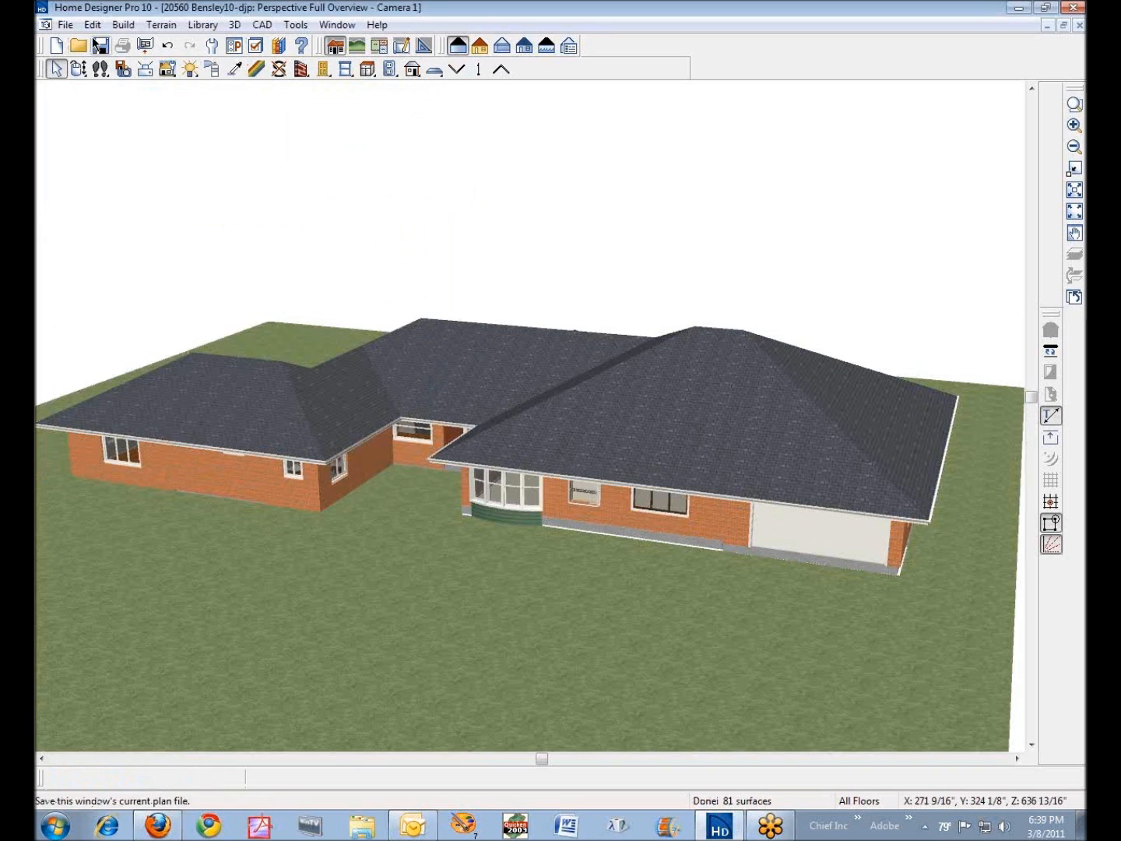
# - Browse the CAD preferences and enable the (S)tart and (E)nd Indicators in the Edit preferences
pyautogui.click(92, 24)
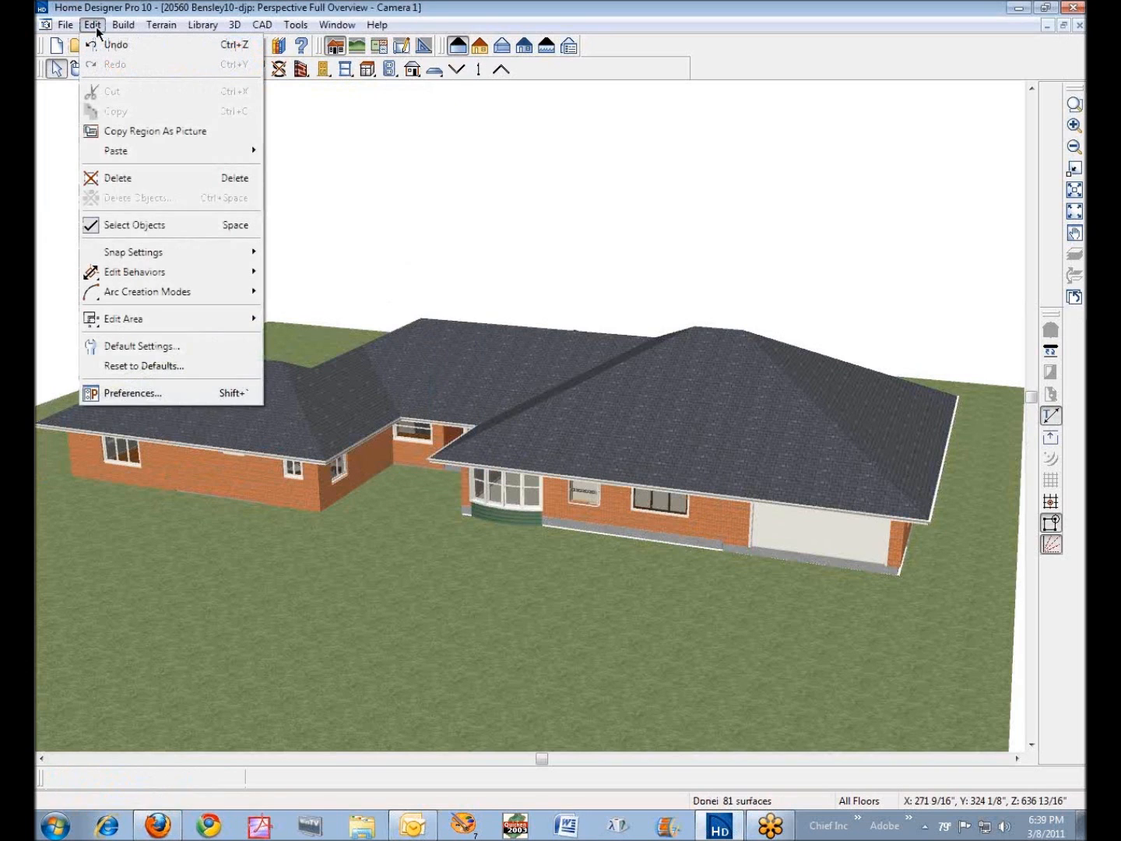
pyautogui.click(114, 395)
pyautogui.click(155, 273)
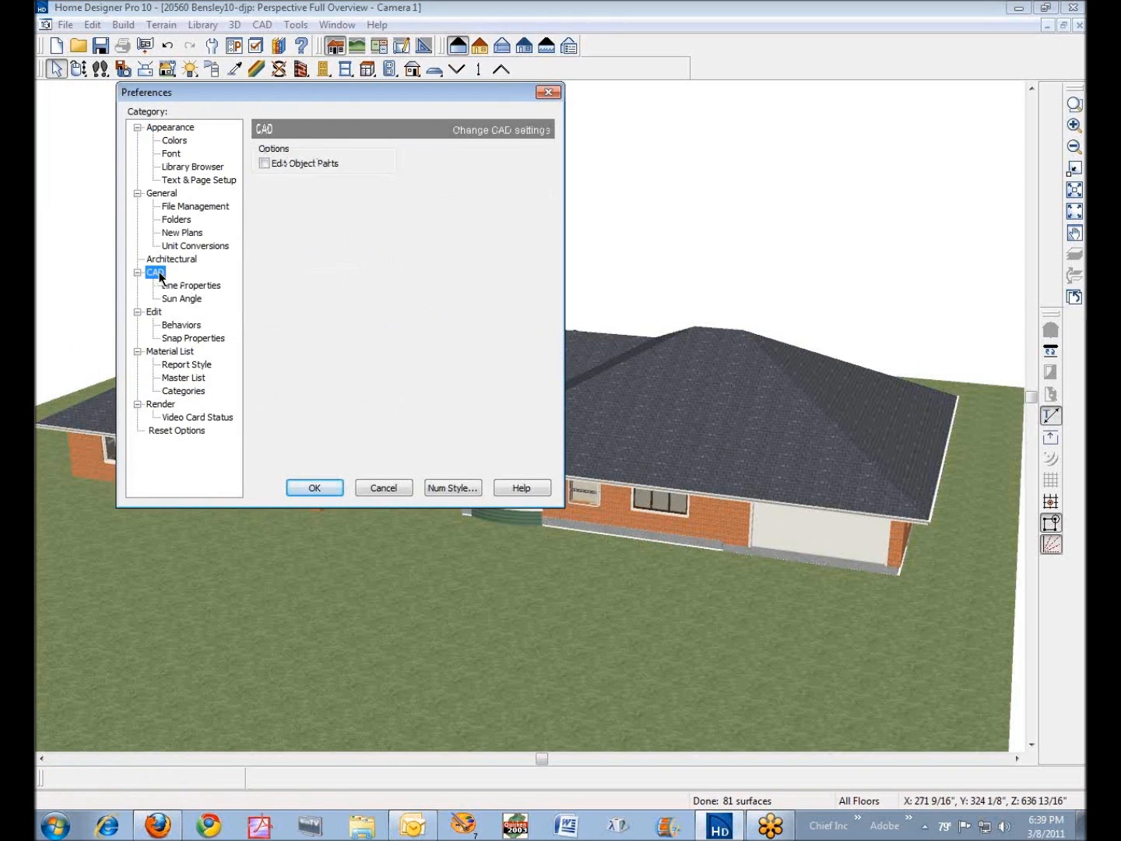
pyautogui.click(168, 285)
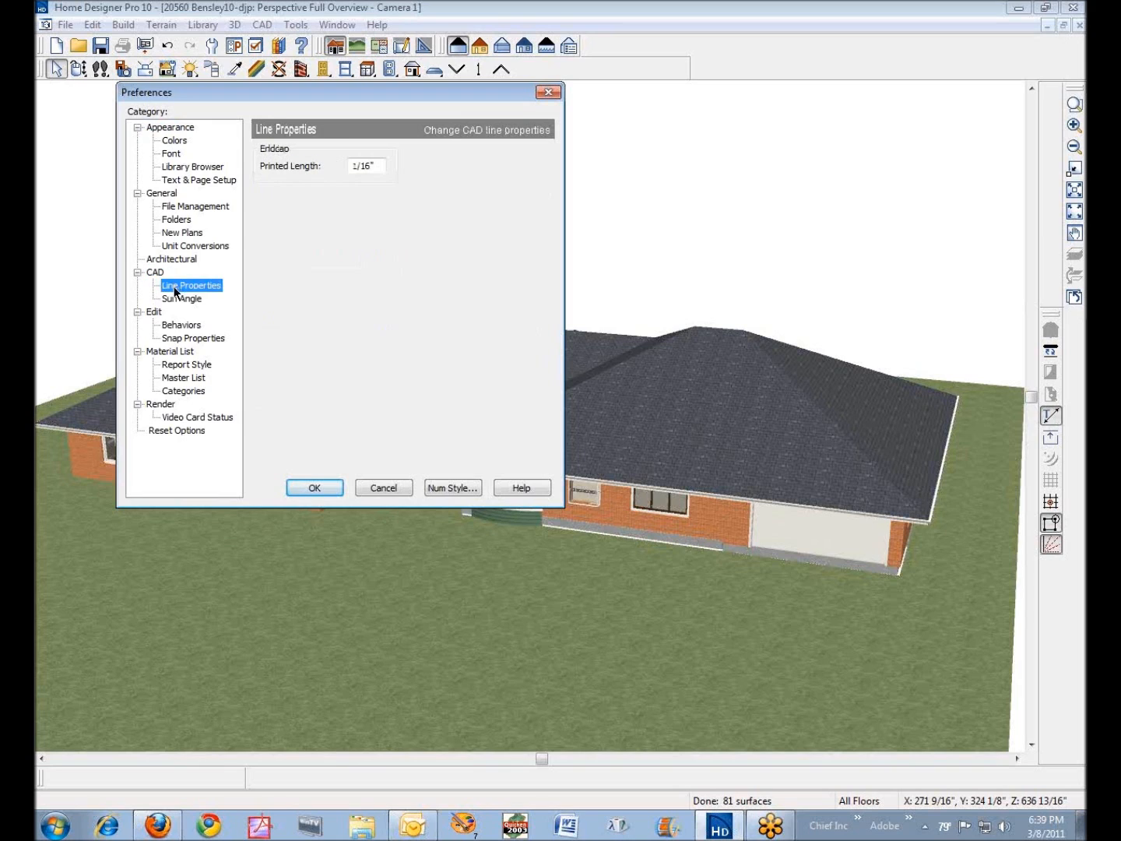
pyautogui.click(177, 298)
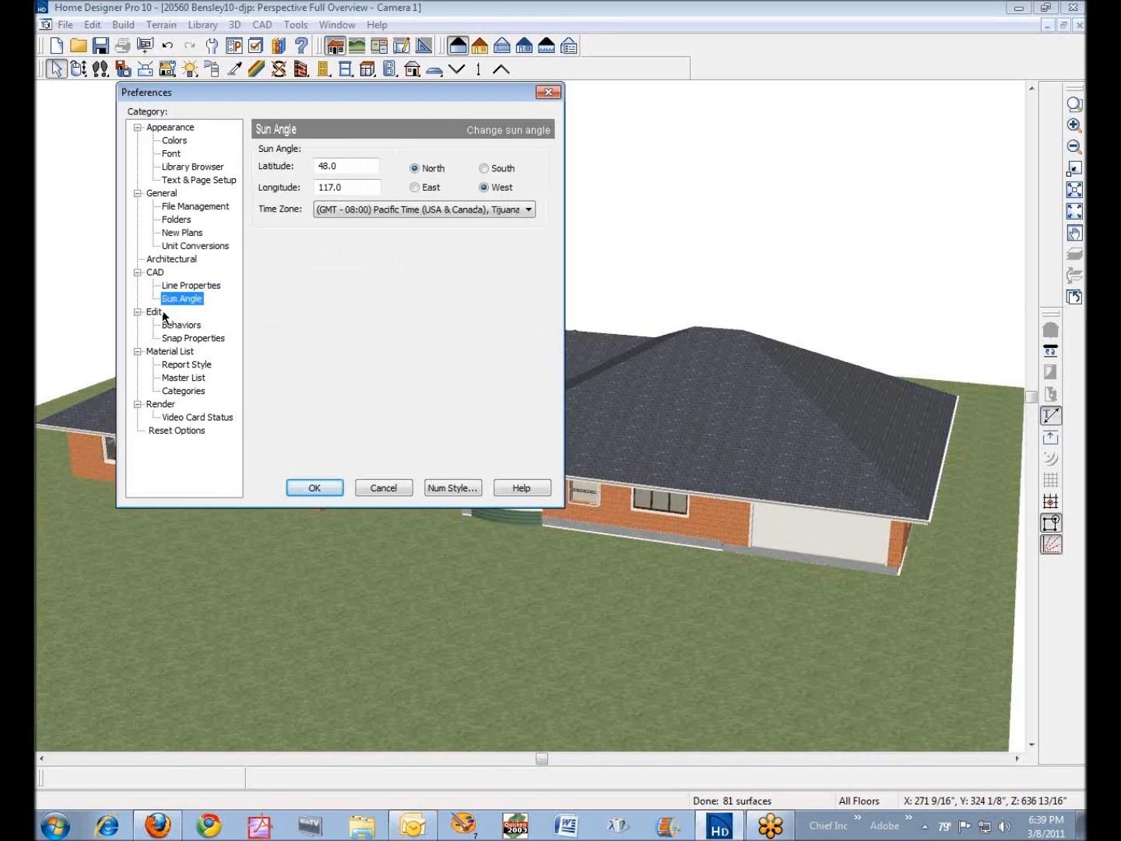
pyautogui.click(155, 312)
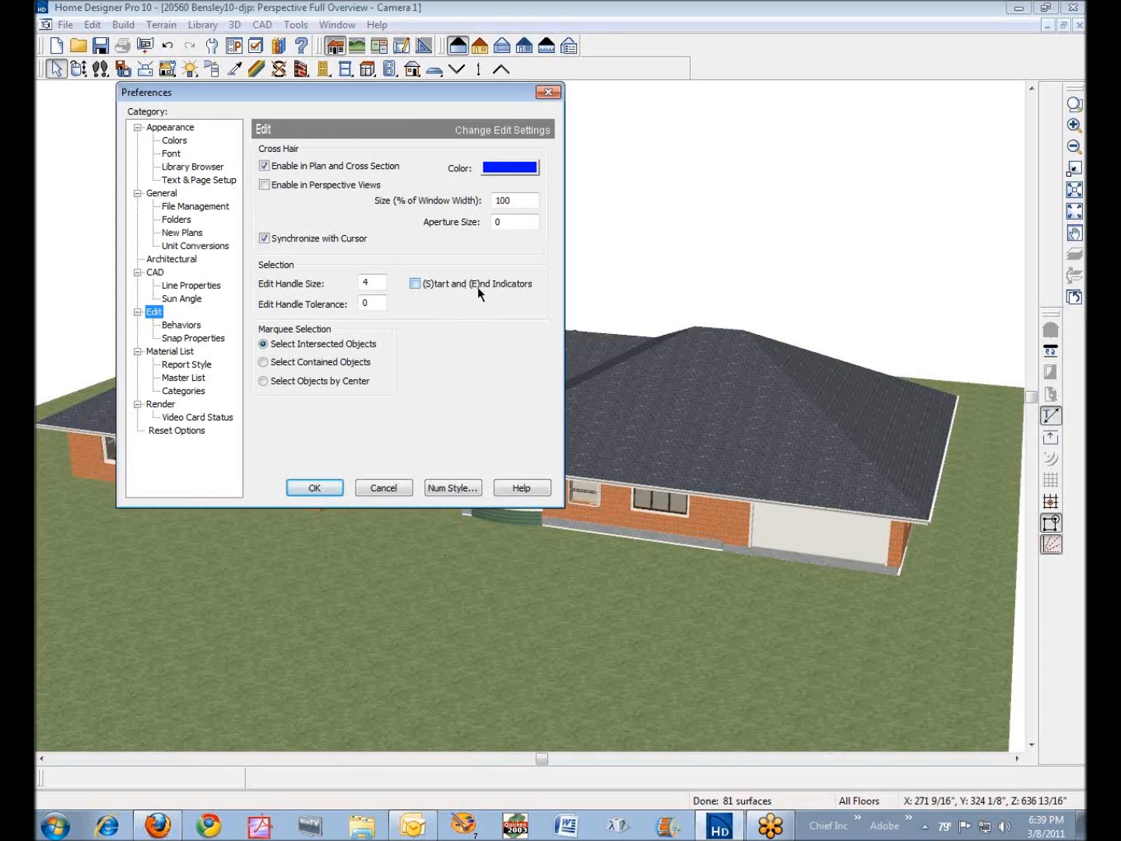
pyautogui.click(415, 284)
pyautogui.click(314, 488)
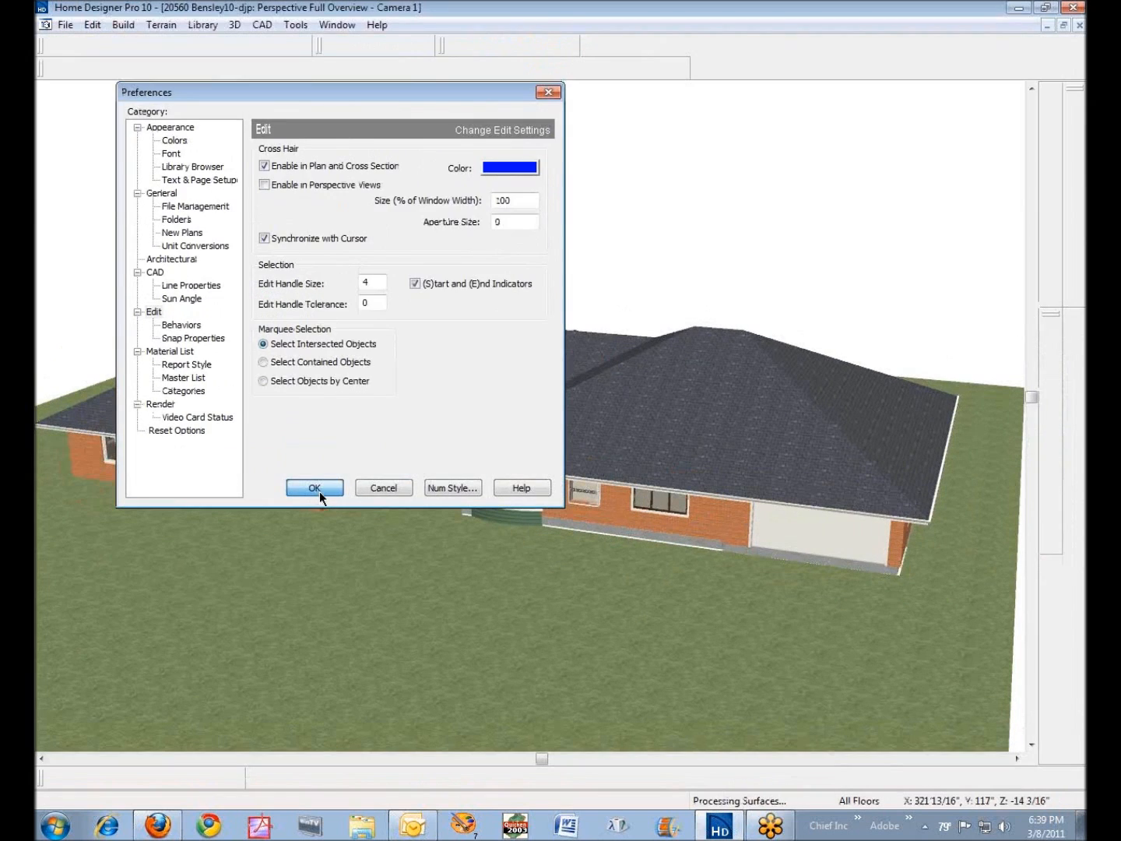
# - Select the brick front wall containing the bay window in the perspective view and look for its start and end indicators
pyautogui.rightClick(624, 522)
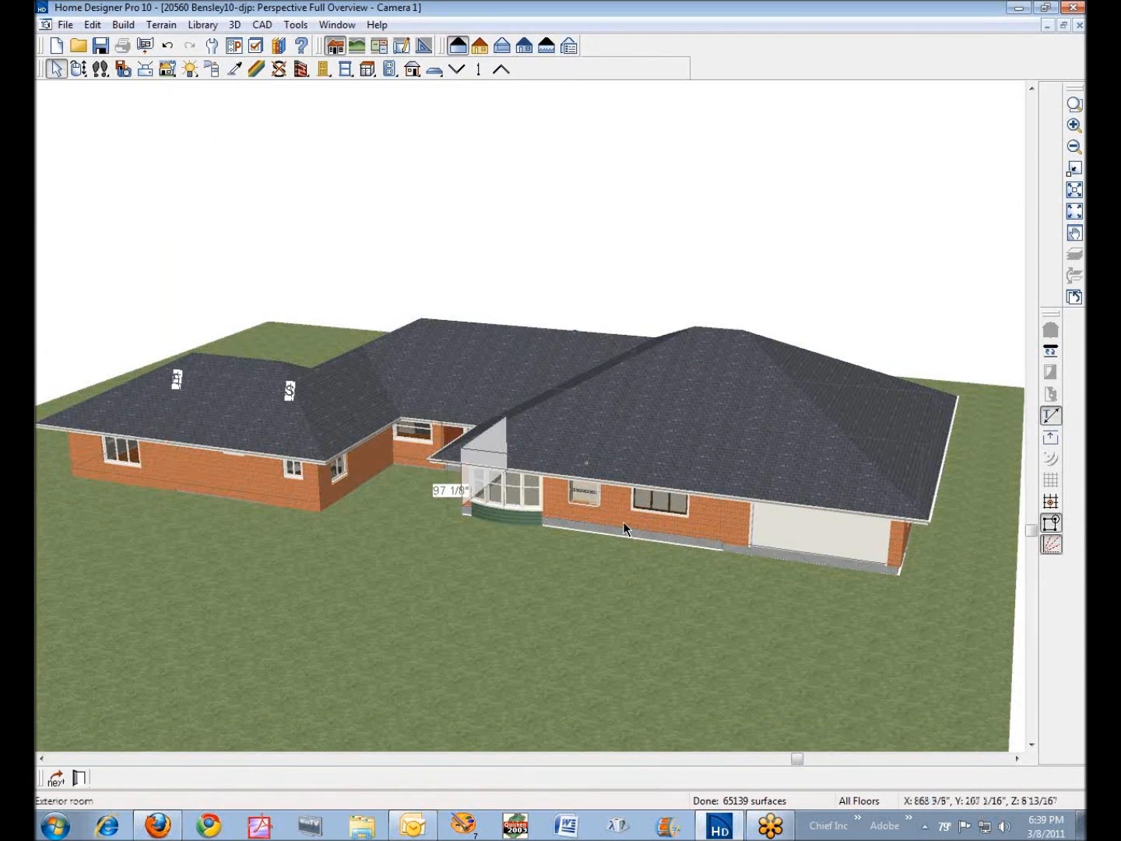
pyautogui.click(679, 552)
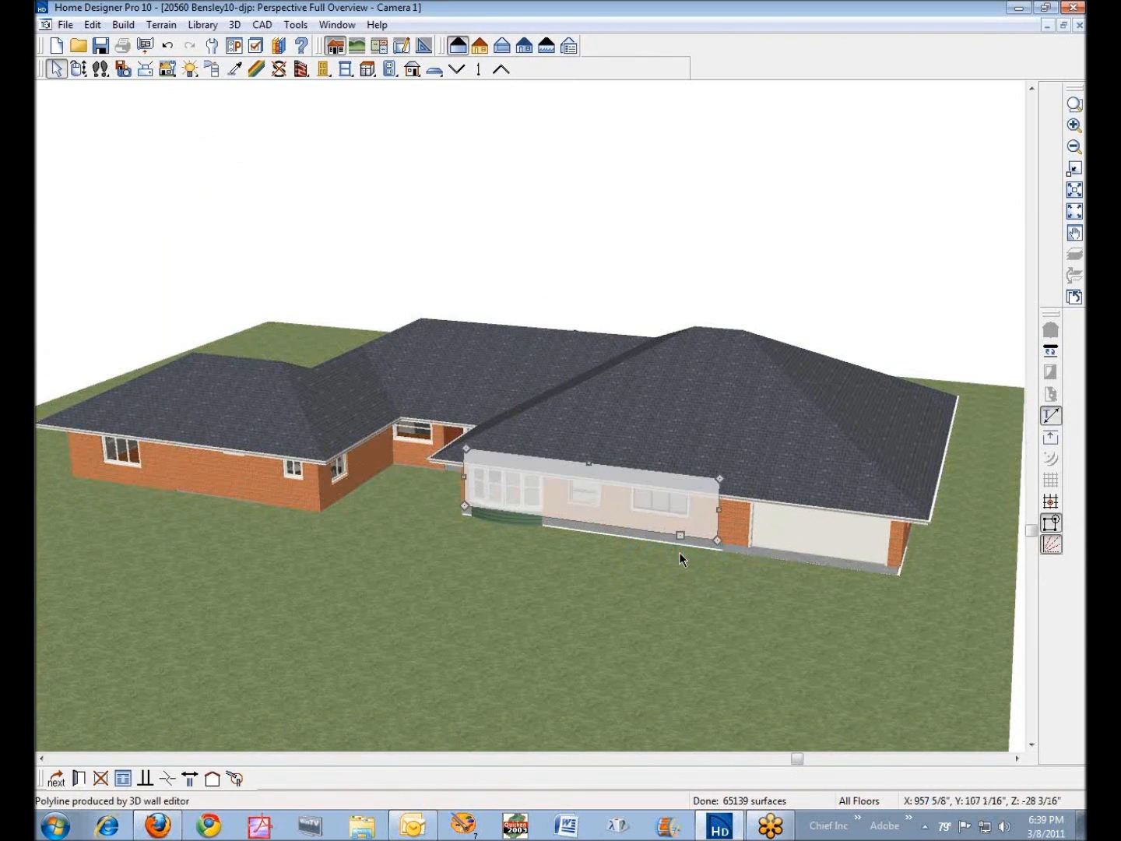
pyautogui.scroll(2, 605, 513)
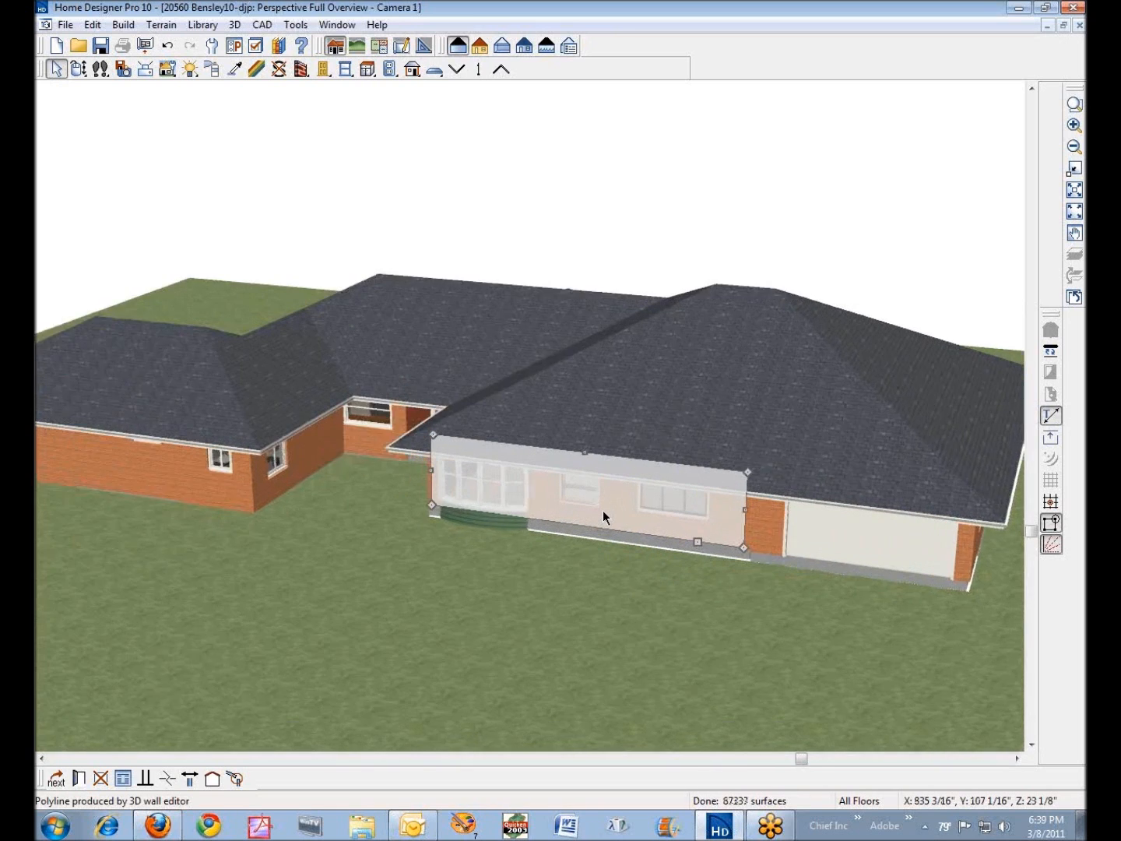
pyautogui.scroll(1, 603, 510)
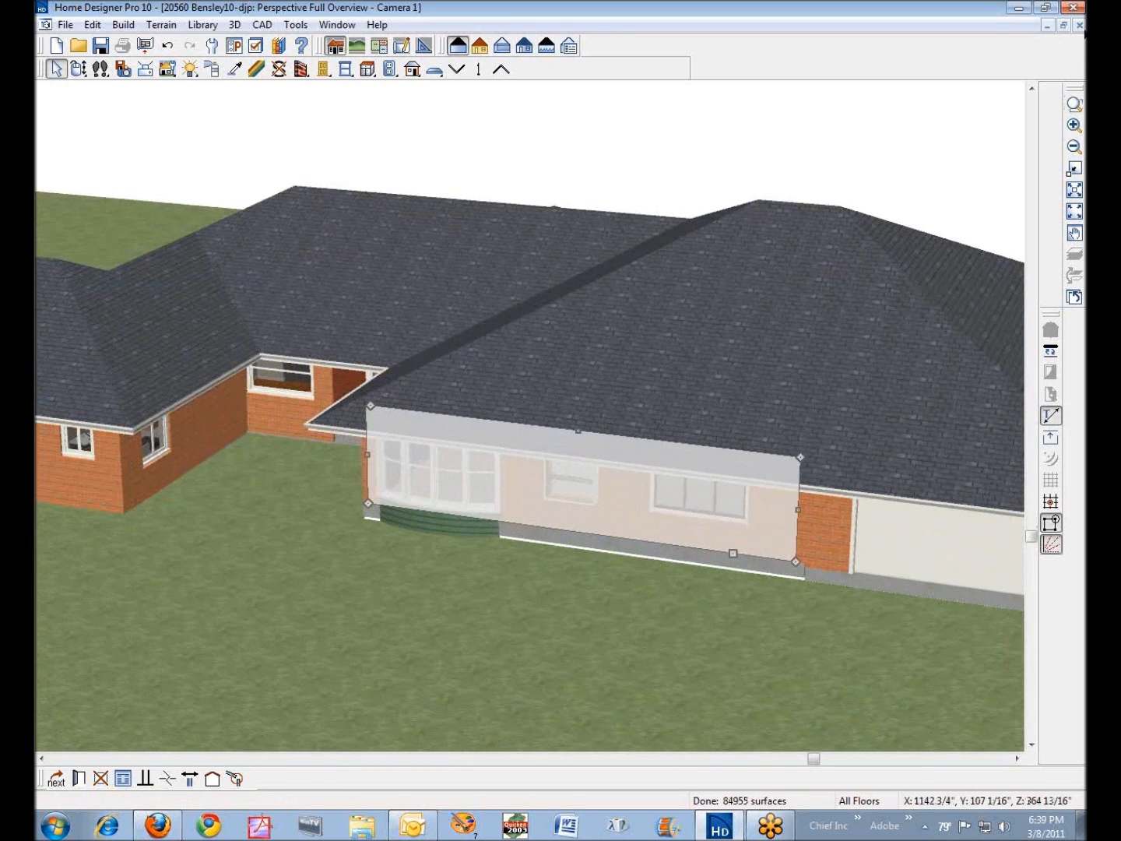
# - Close the camera view and examine the start and end indicators on the family room's front wall in the floor plan
pyautogui.click(1080, 24)
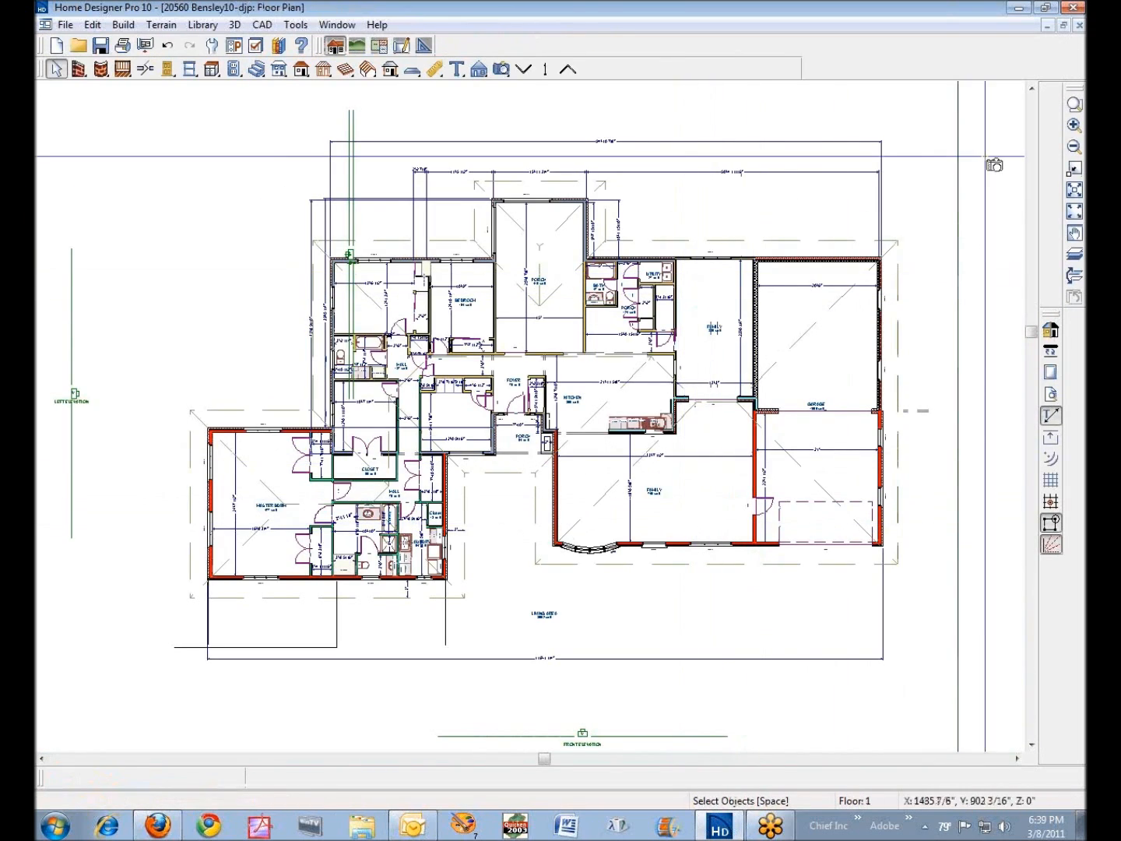
pyautogui.click(1075, 103)
pyautogui.moveTo(514, 471); pyautogui.dragTo(631, 599)
pyautogui.click(56, 68)
pyautogui.click(585, 400)
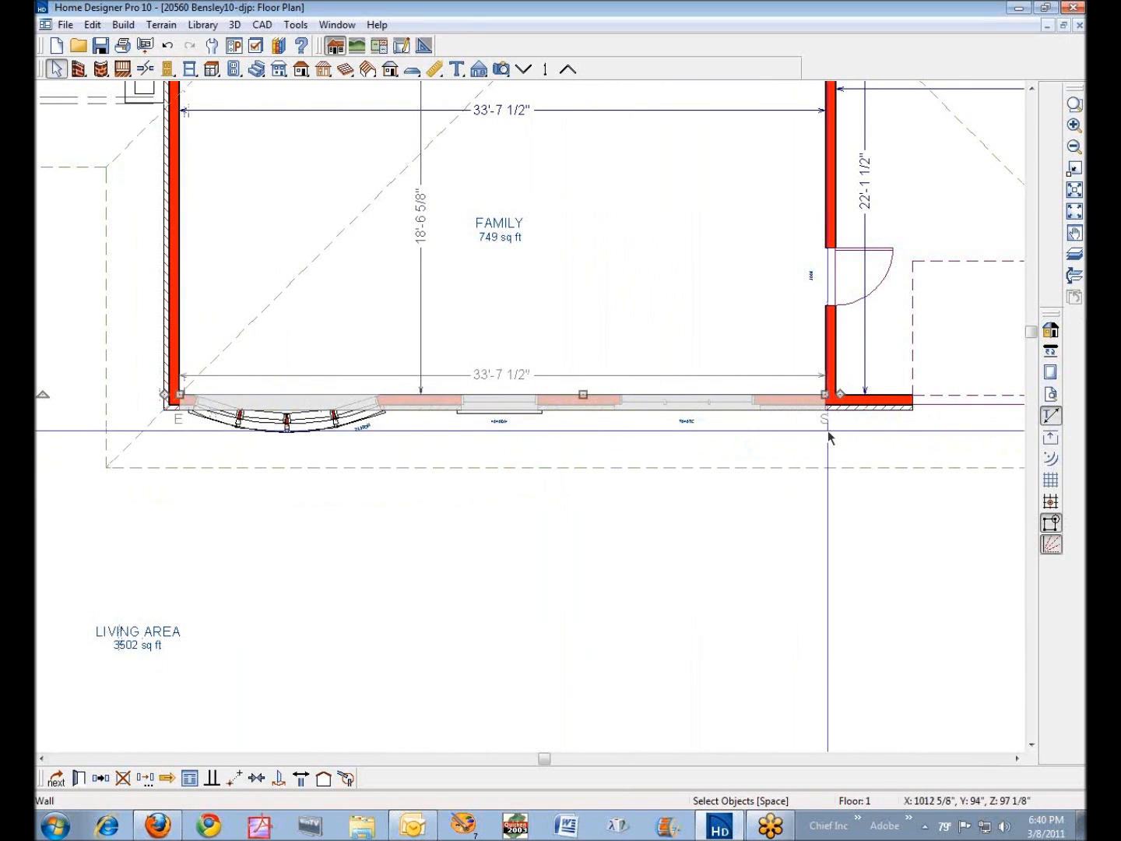
pyautogui.click(622, 342)
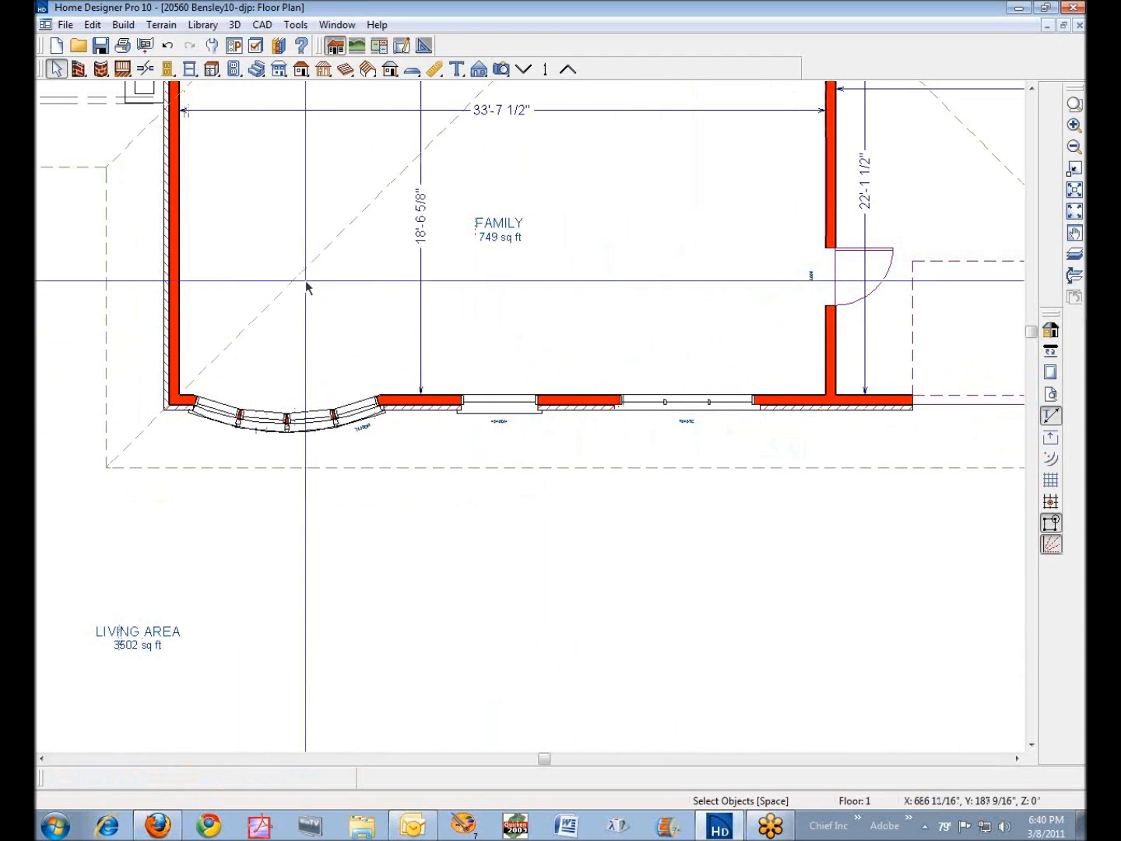
# - Examine the start and end indicators on the roof plane above the family room's front wall, deselecting it again
pyautogui.click(486, 467)
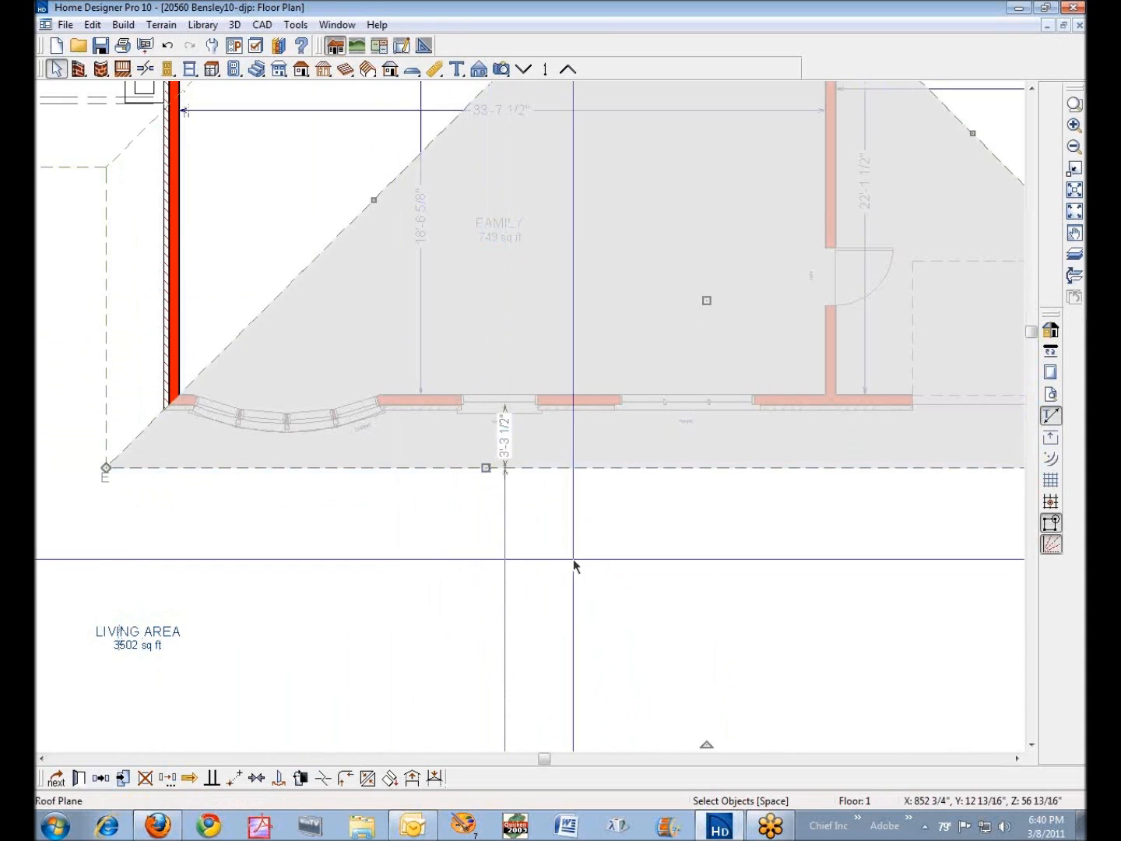
pyautogui.scroll(-5, 574, 559)
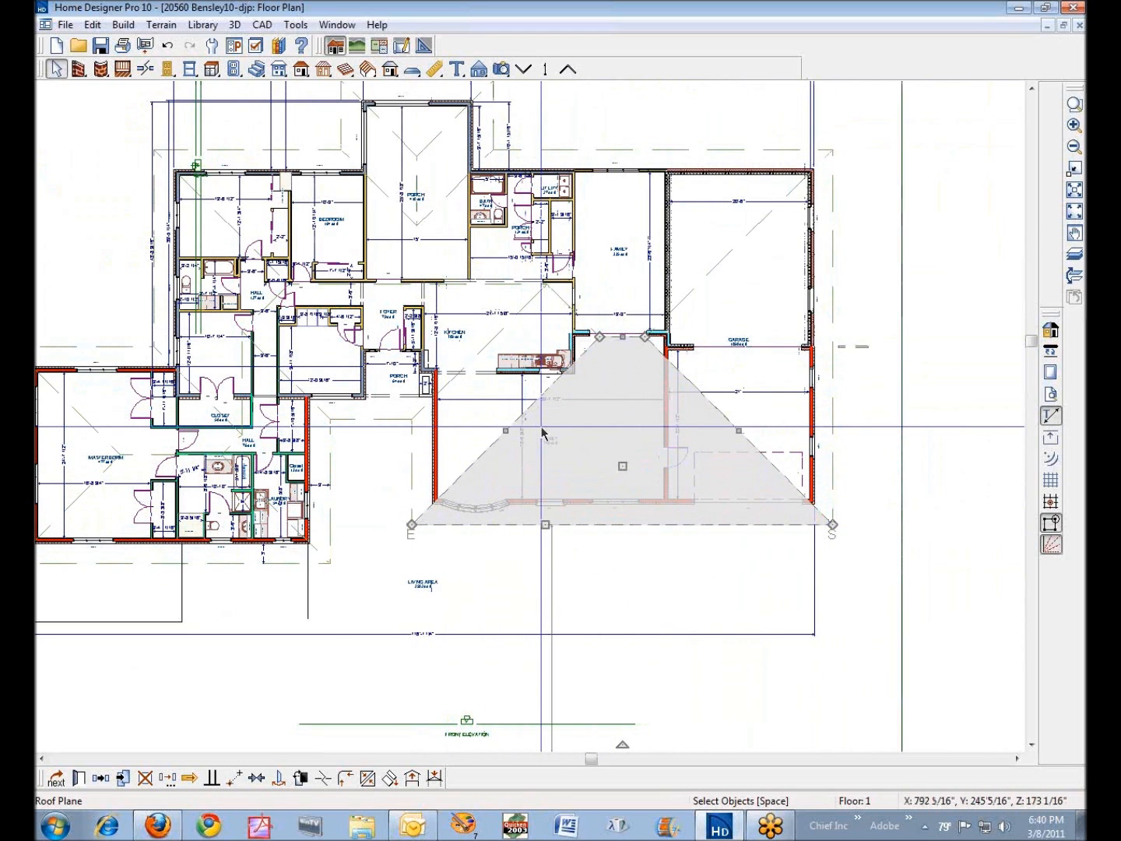
pyautogui.click(813, 548)
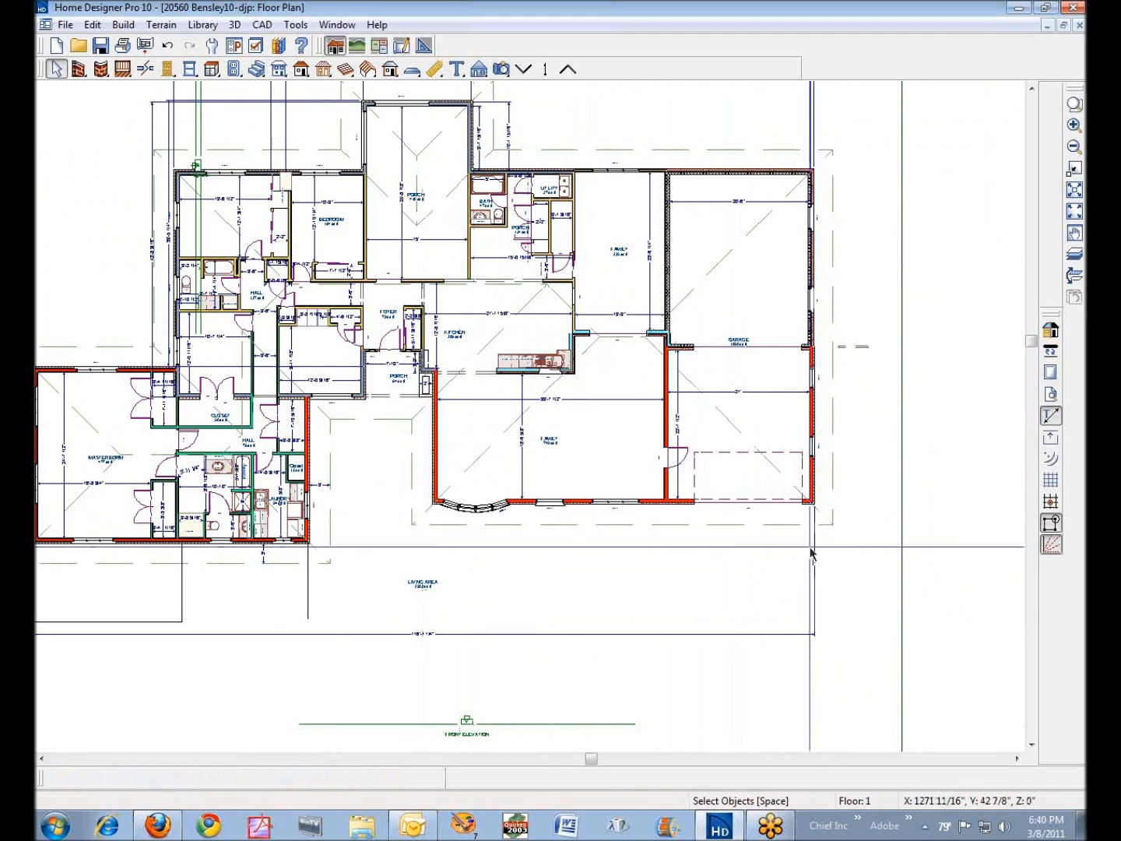
# - Draw two horizontal CAD lines in front of the family room, one left to right about 15 feet long, one right to left
pyautogui.click(101, 67)
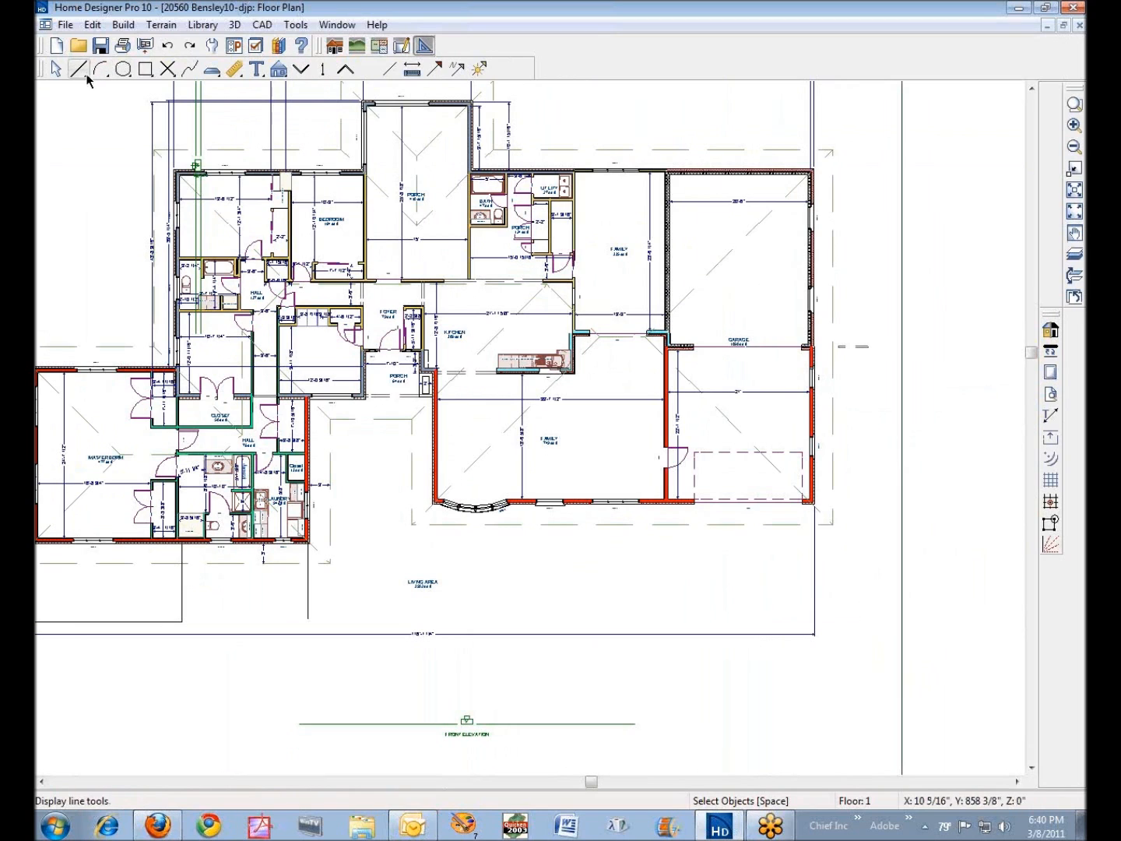
pyautogui.click(82, 70)
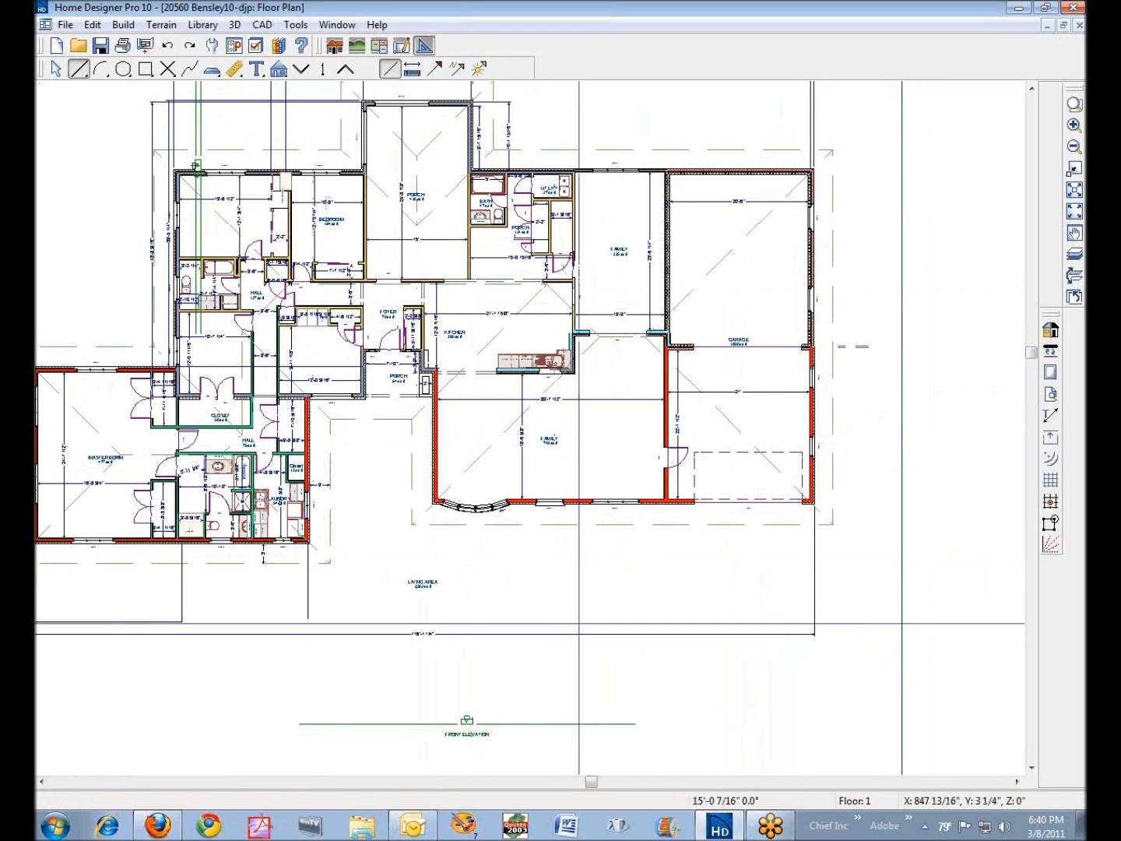
pyautogui.moveTo(471, 563); pyautogui.dragTo(573, 562)
pyautogui.moveTo(705, 583); pyautogui.dragTo(577, 583)
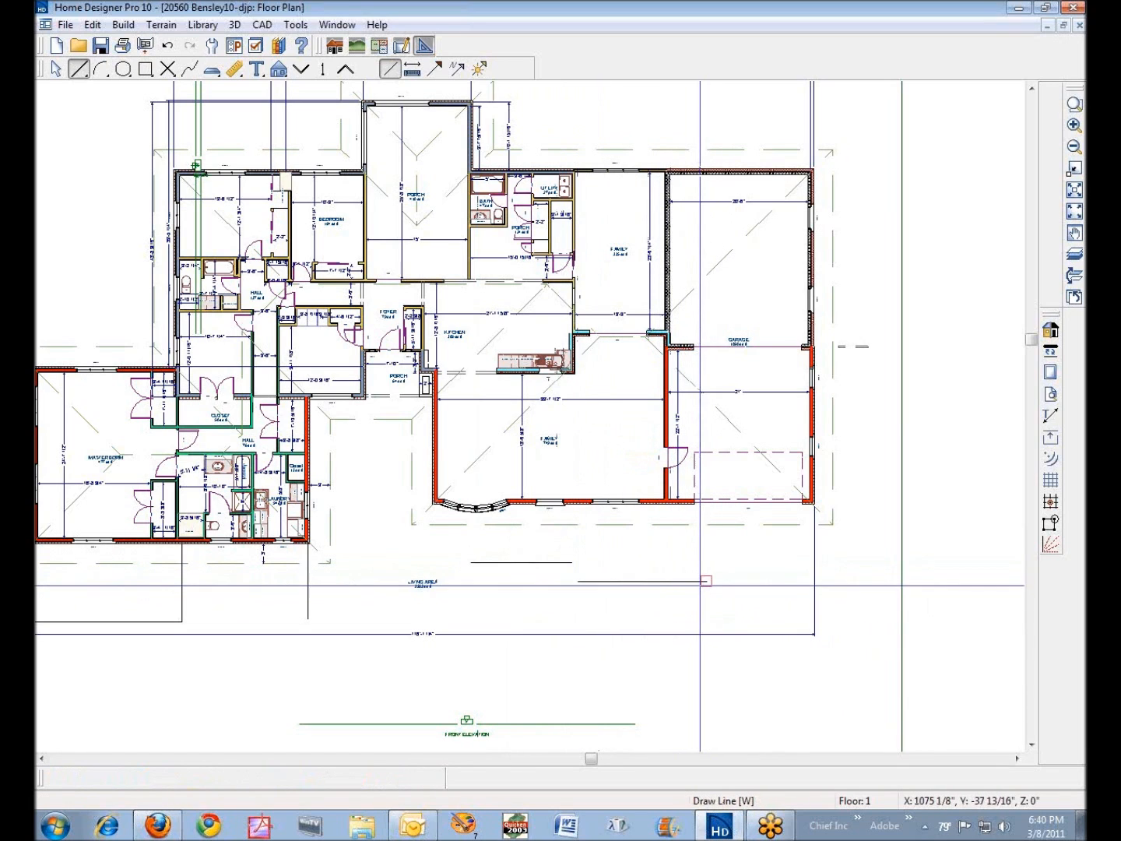
# - Delete the shorter CAD line and replace the other with a left-to-right horizontal line about 217 inches long
pyautogui.click(556, 563)
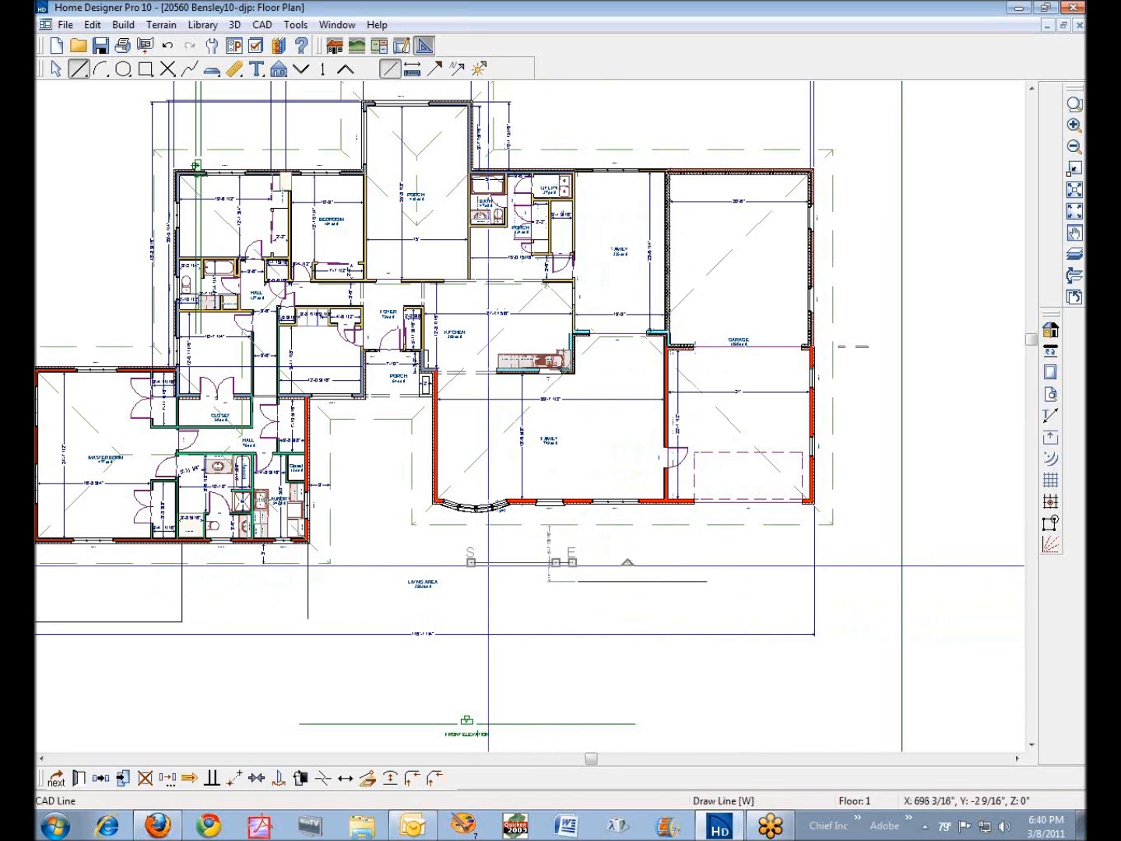
pyautogui.press('Delete')
pyautogui.click(642, 585)
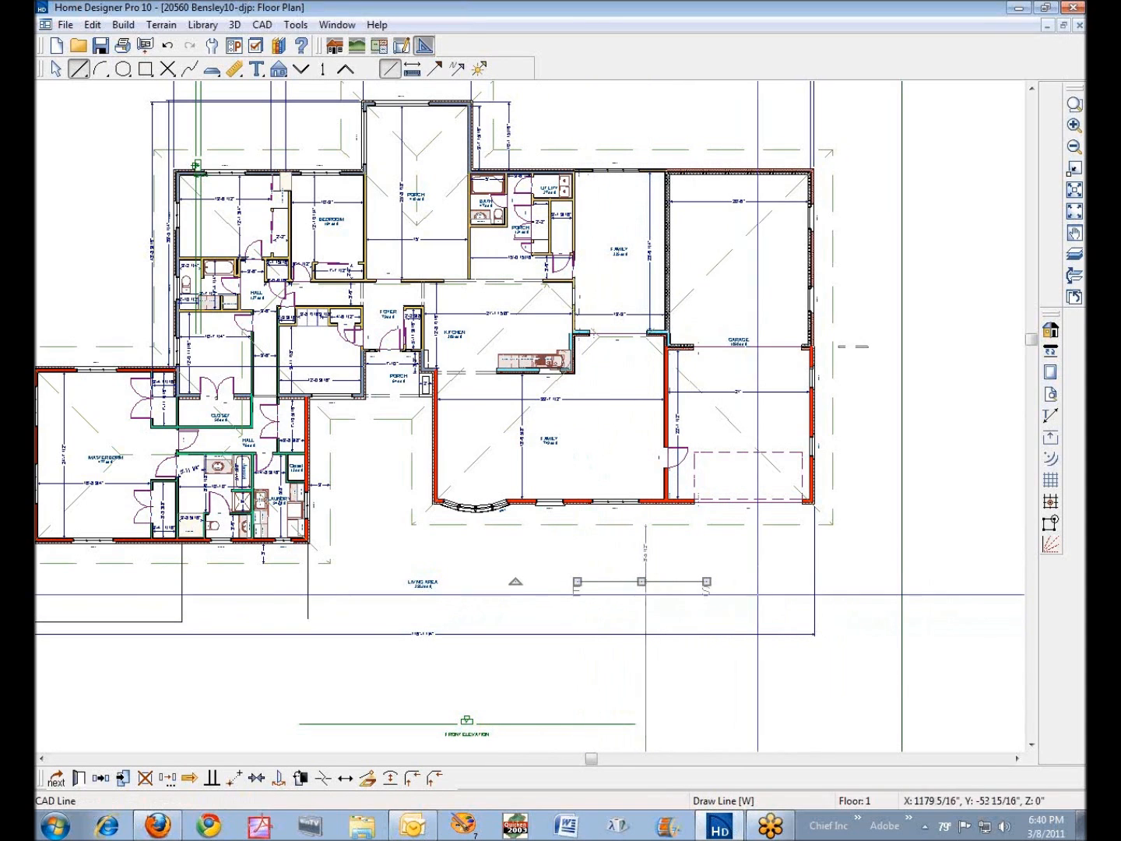
pyautogui.moveTo(579, 581); pyautogui.dragTo(701, 580)
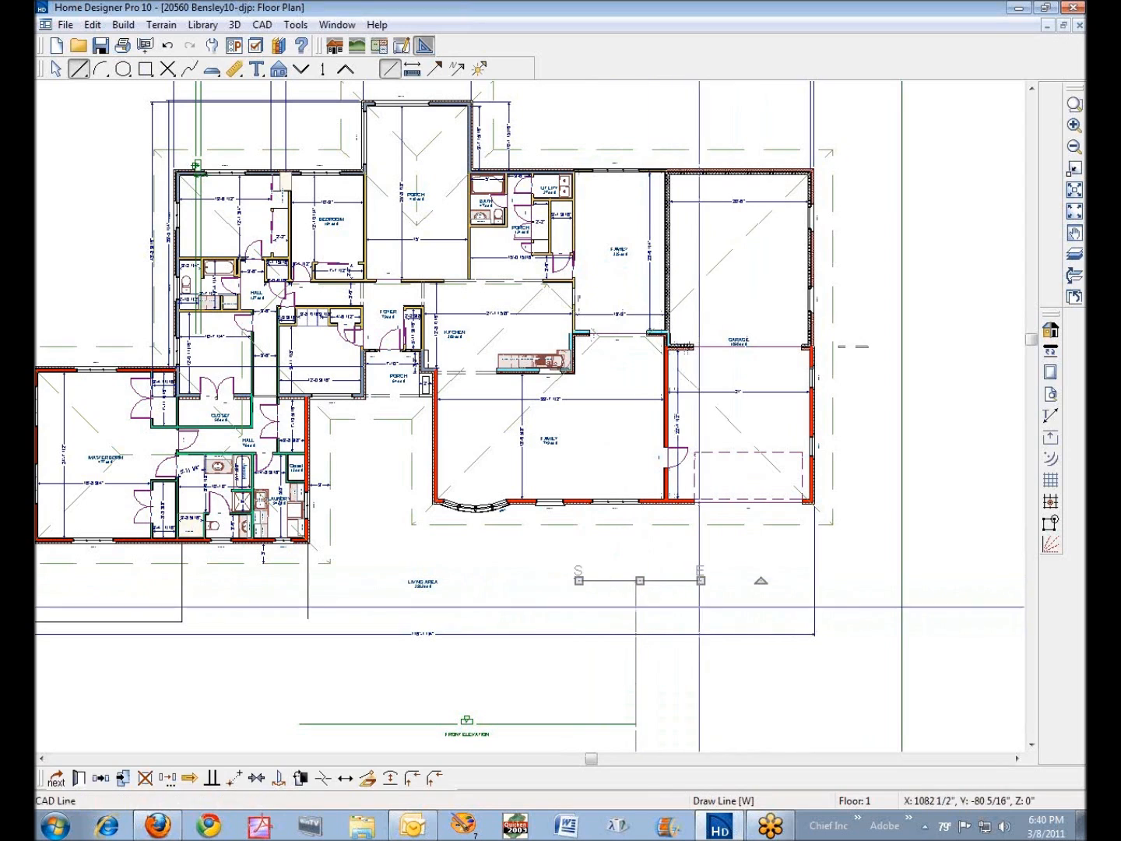
# - Lock the CAD line's end point and set its length to 240 inches
pyautogui.click(79, 780)
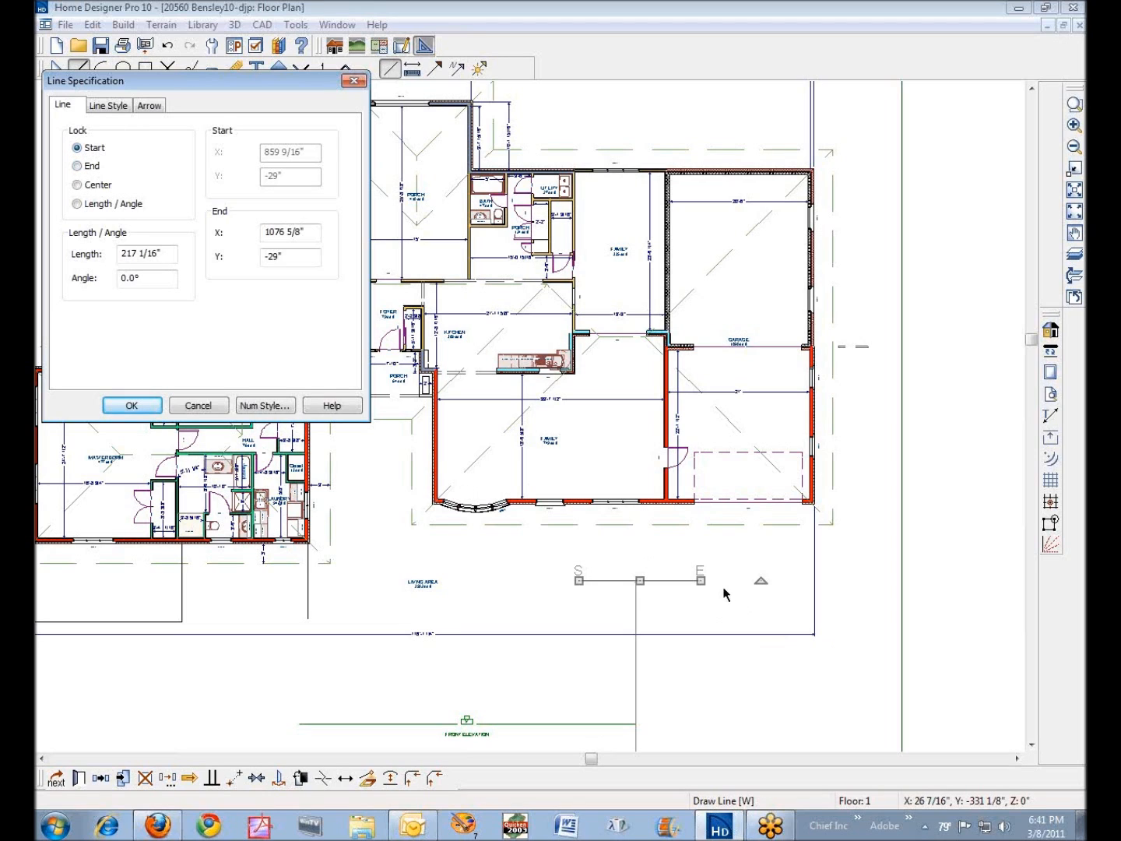
pyautogui.click(81, 167)
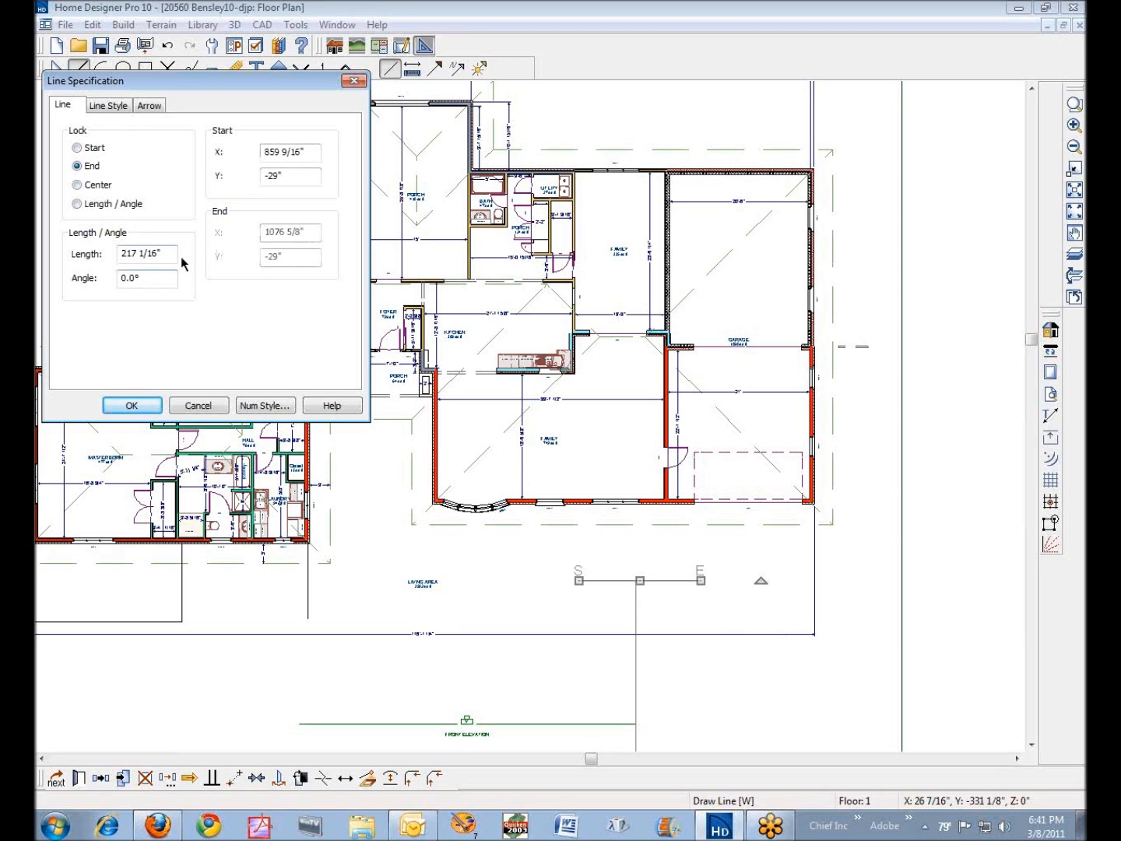
pyautogui.moveTo(169, 253); pyautogui.dragTo(35, 230)
pyautogui.write('240')
pyautogui.click(134, 406)
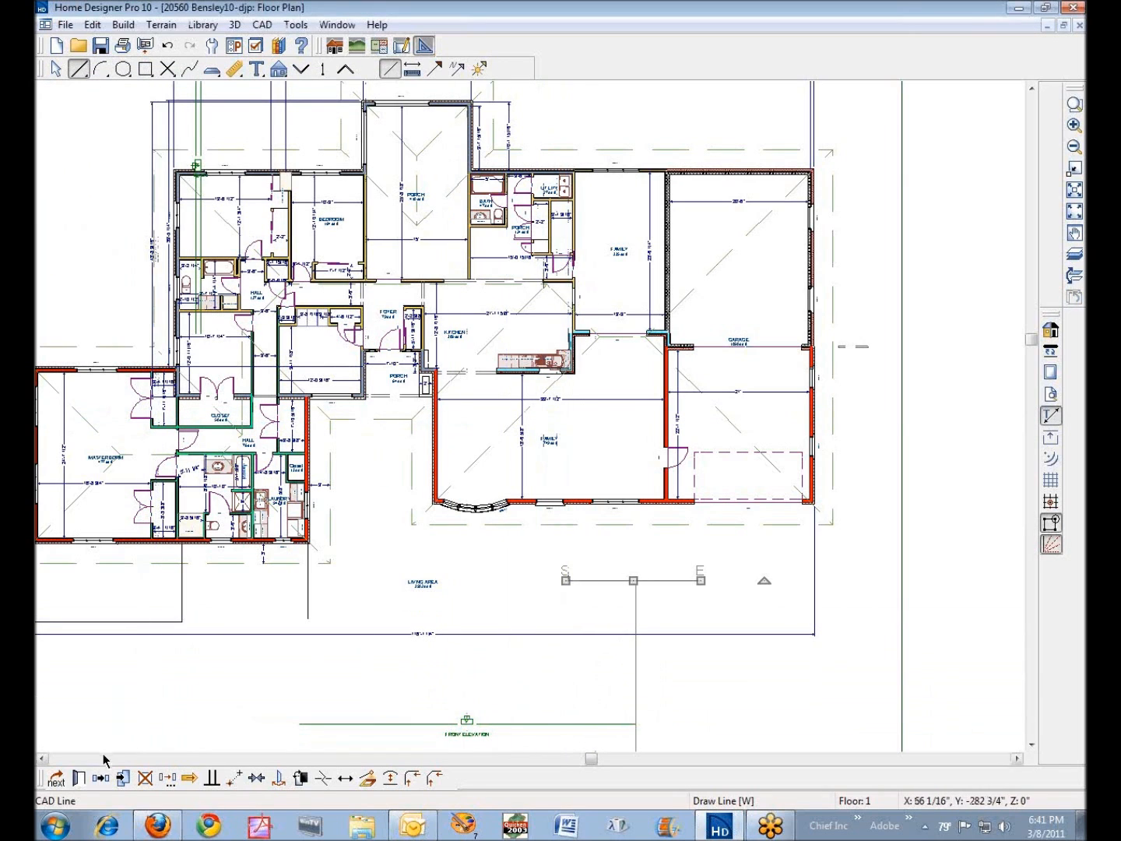
# - Switch the number style in the CAD line's specification to Feet & Inches
pyautogui.click(79, 778)
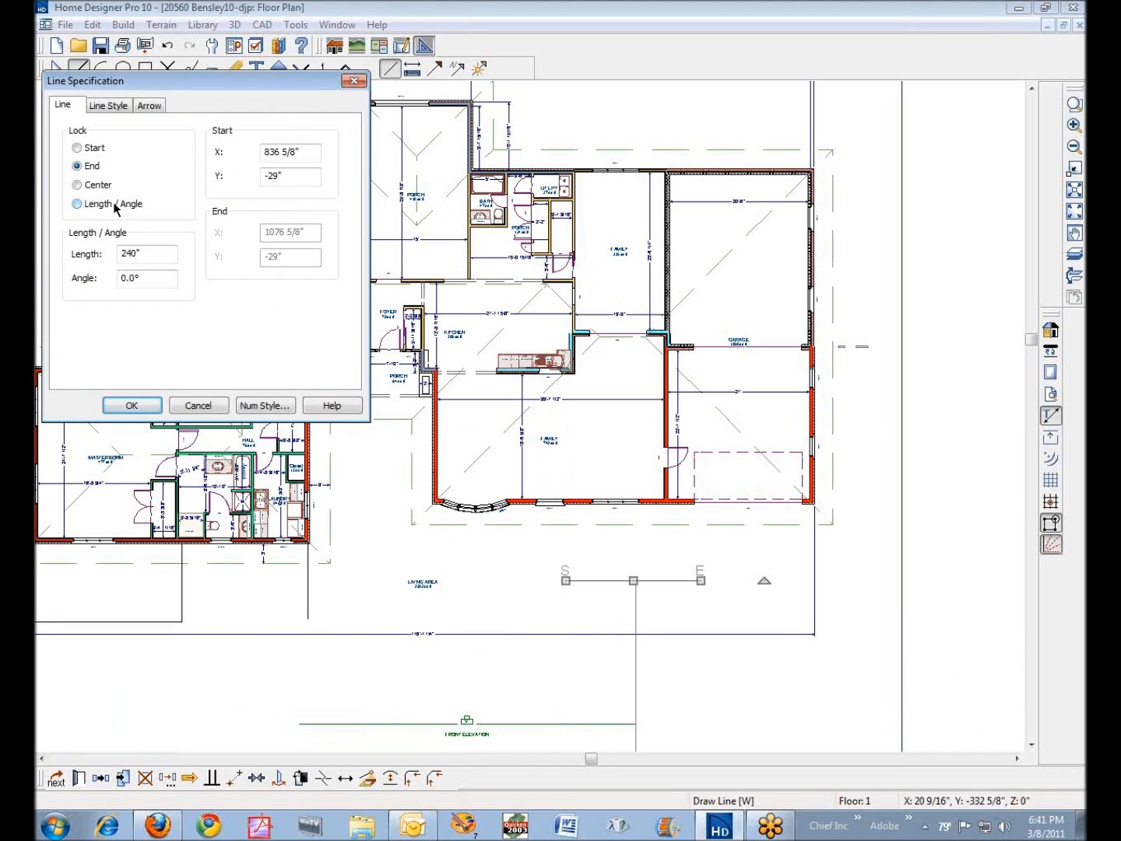
pyautogui.moveTo(144, 255); pyautogui.dragTo(63, 247)
pyautogui.click(265, 404)
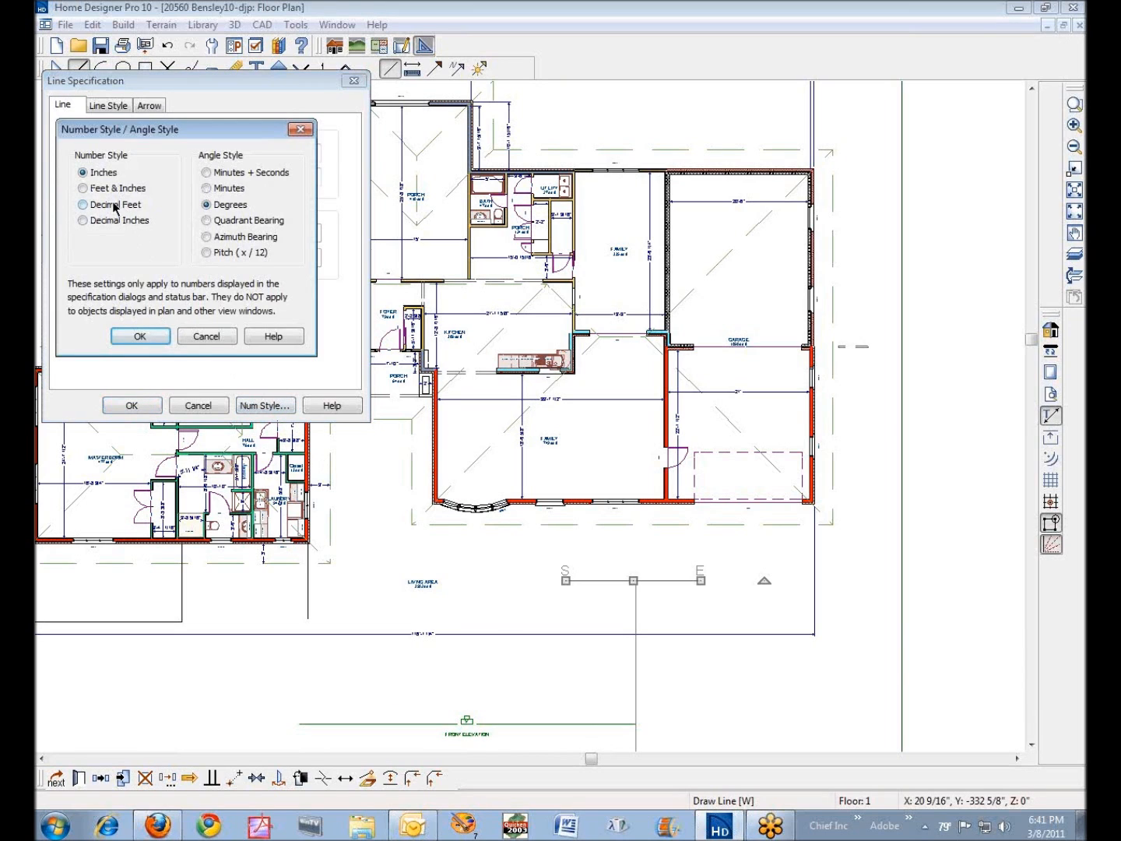
pyautogui.click(91, 188)
pyautogui.click(143, 335)
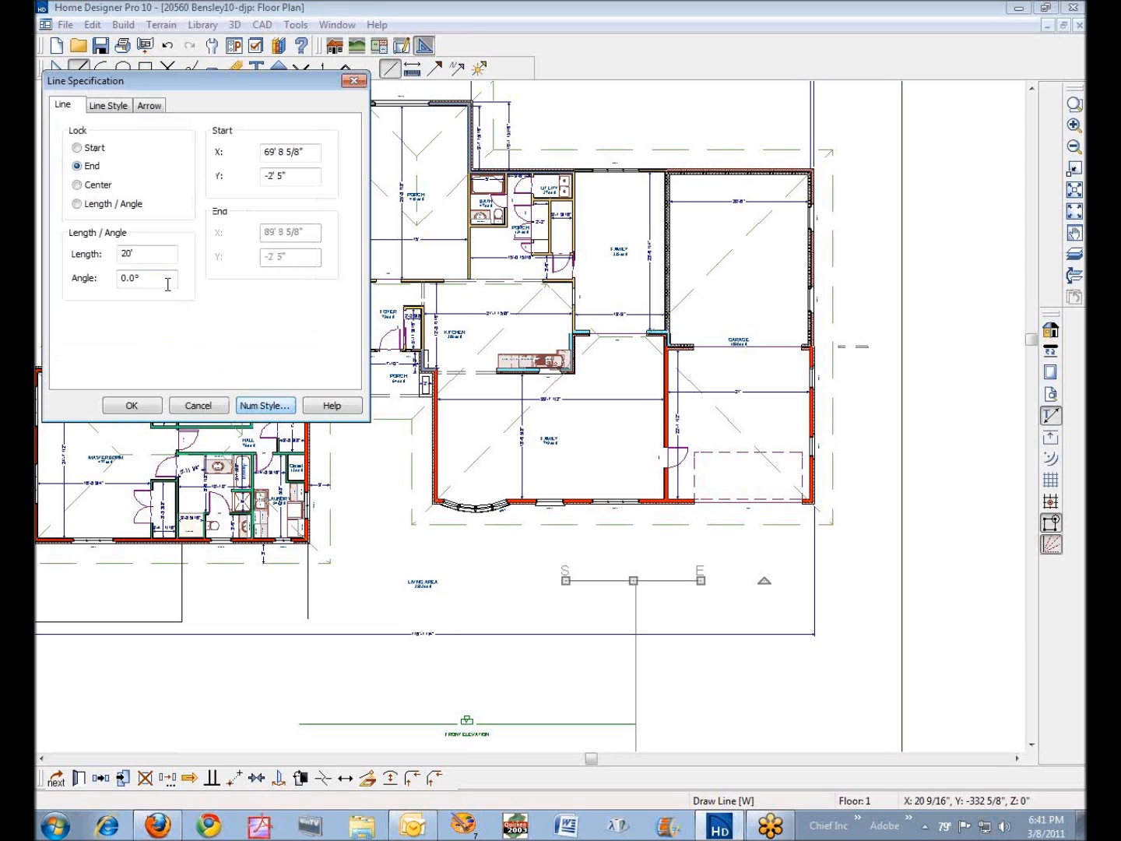
pyautogui.moveTo(132, 256); pyautogui.dragTo(104, 263)
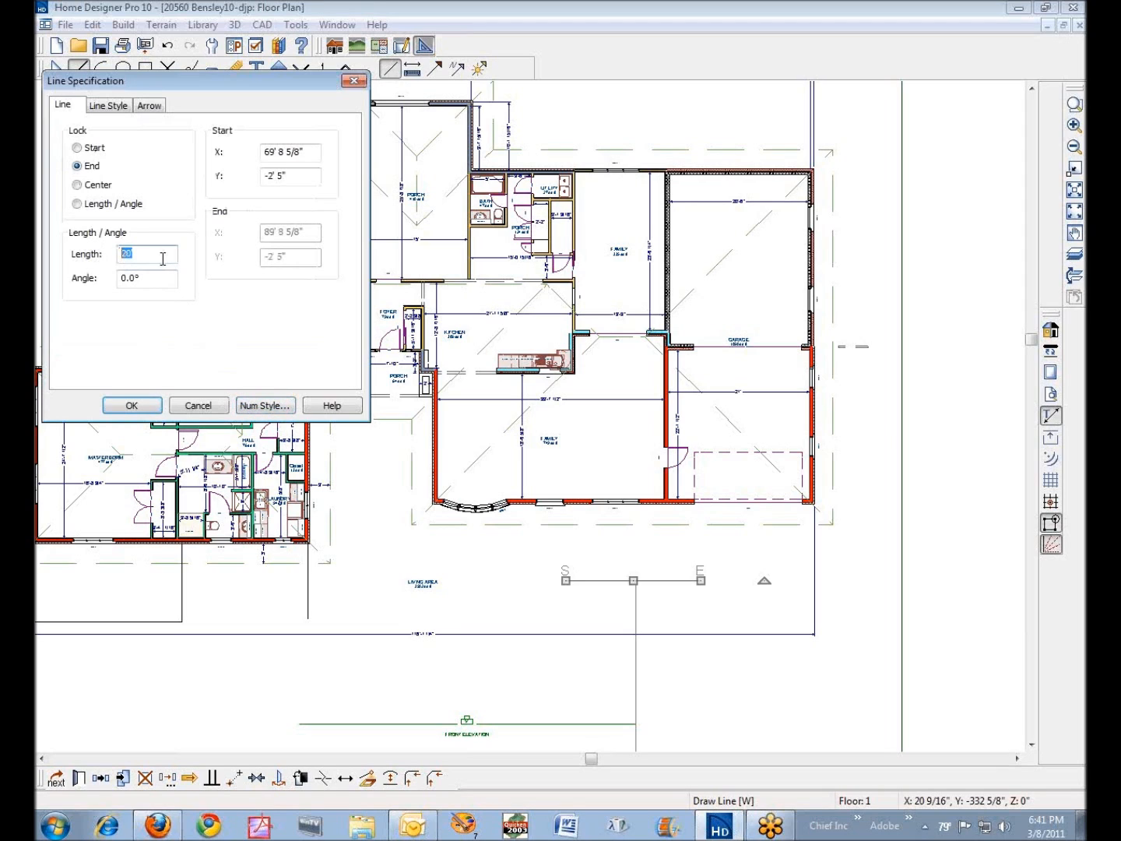
# - Set the number style to Decimal Feet, keeping the angle style in Degrees
pyautogui.click(265, 404)
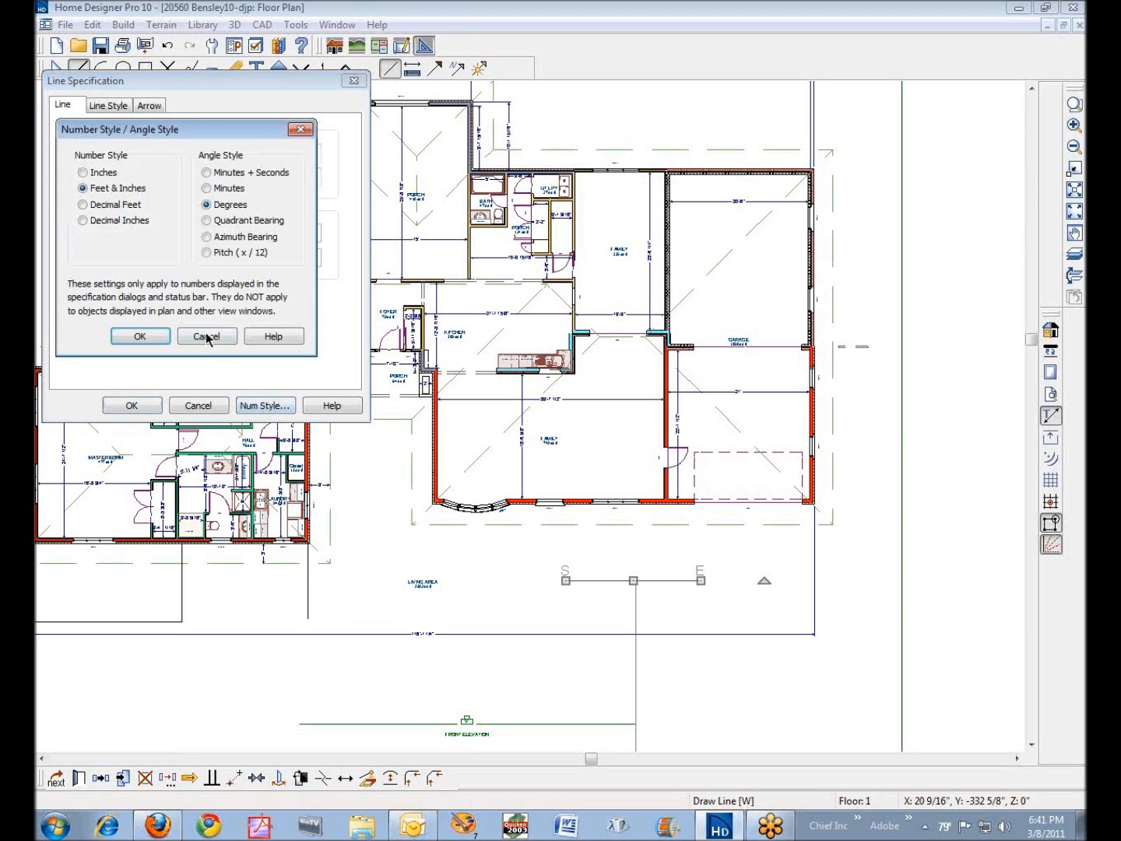
pyautogui.click(86, 206)
pyautogui.click(136, 336)
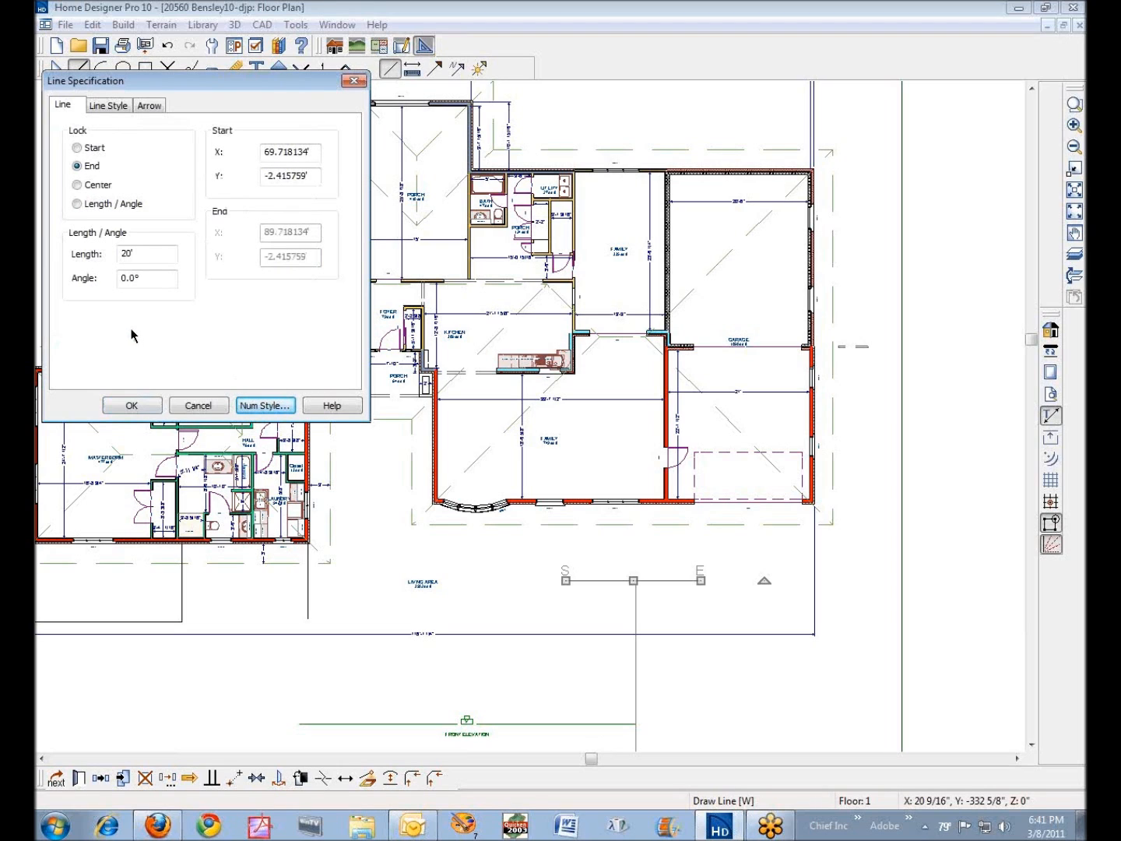
pyautogui.click(274, 408)
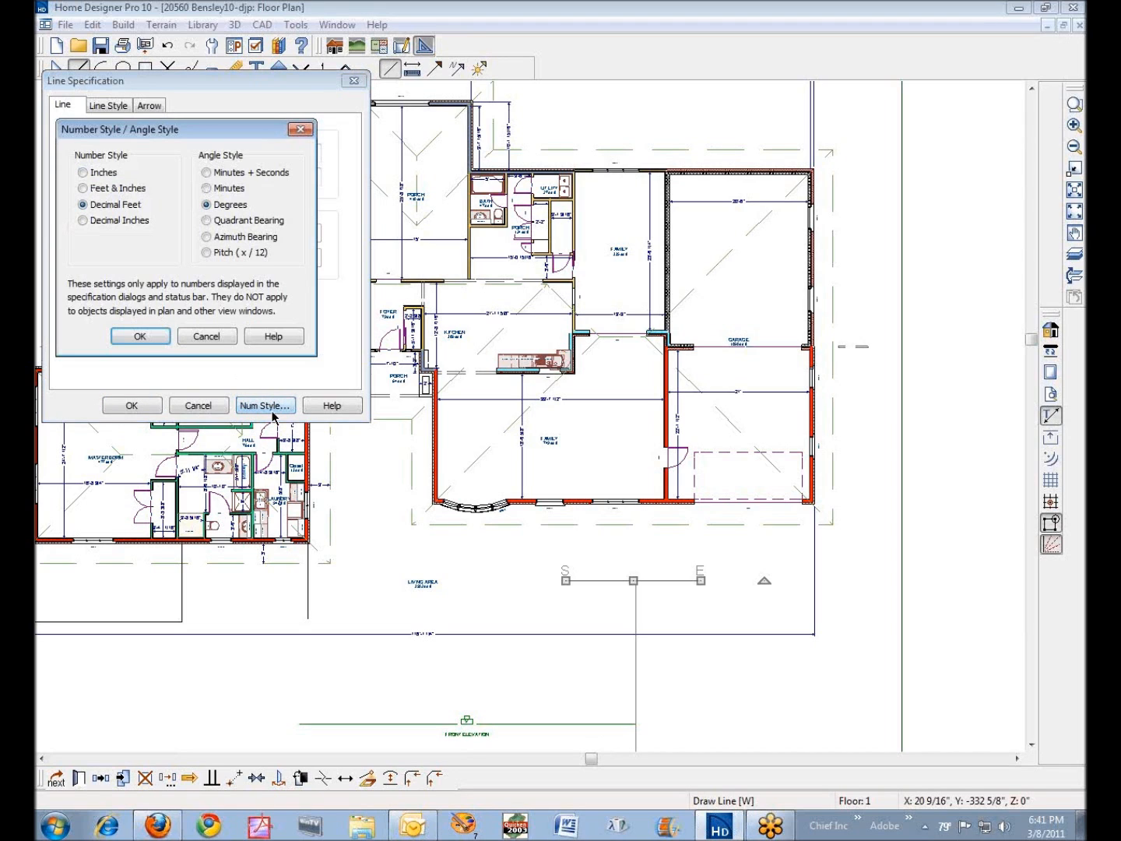
pyautogui.click(140, 336)
# - Set the CAD line's length to 21.9 feet and reopen its specification to check the value
pyautogui.click(148, 252)
pyautogui.moveTo(148, 253); pyautogui.dragTo(84, 242)
pyautogui.write("21.9'")
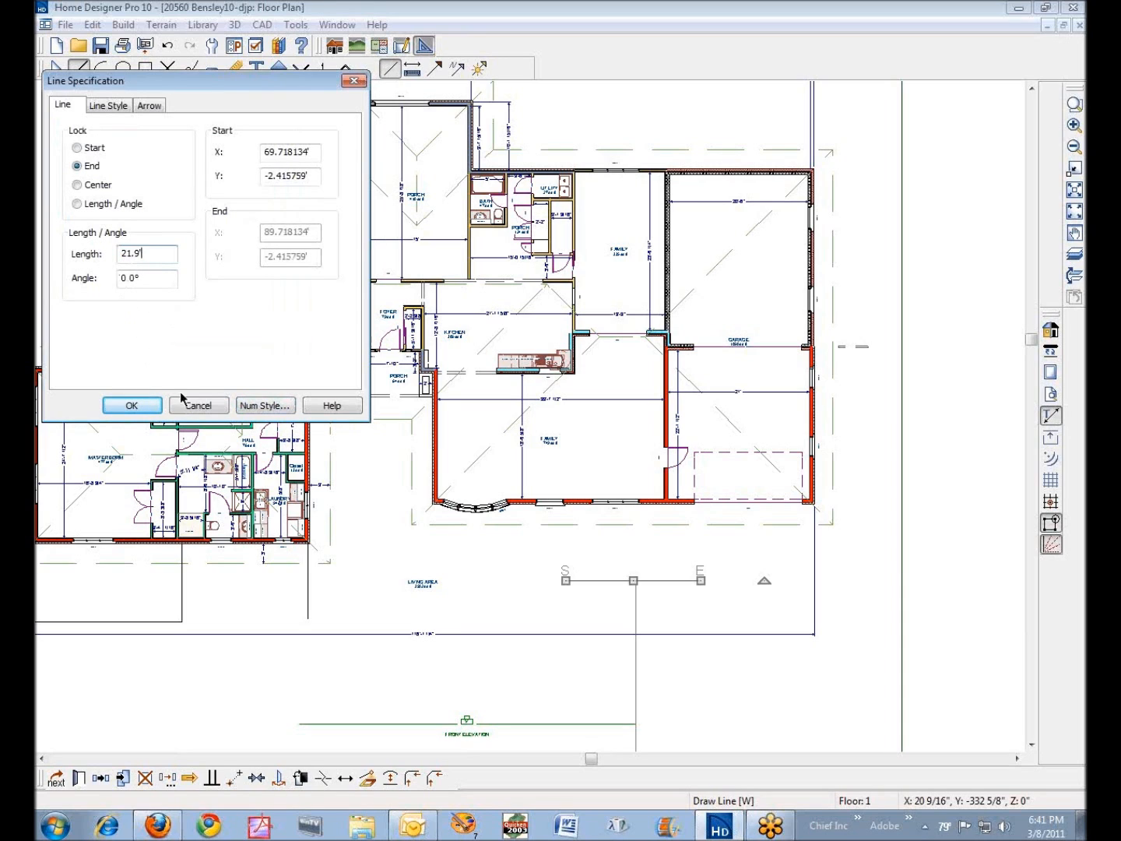
pyautogui.click(131, 405)
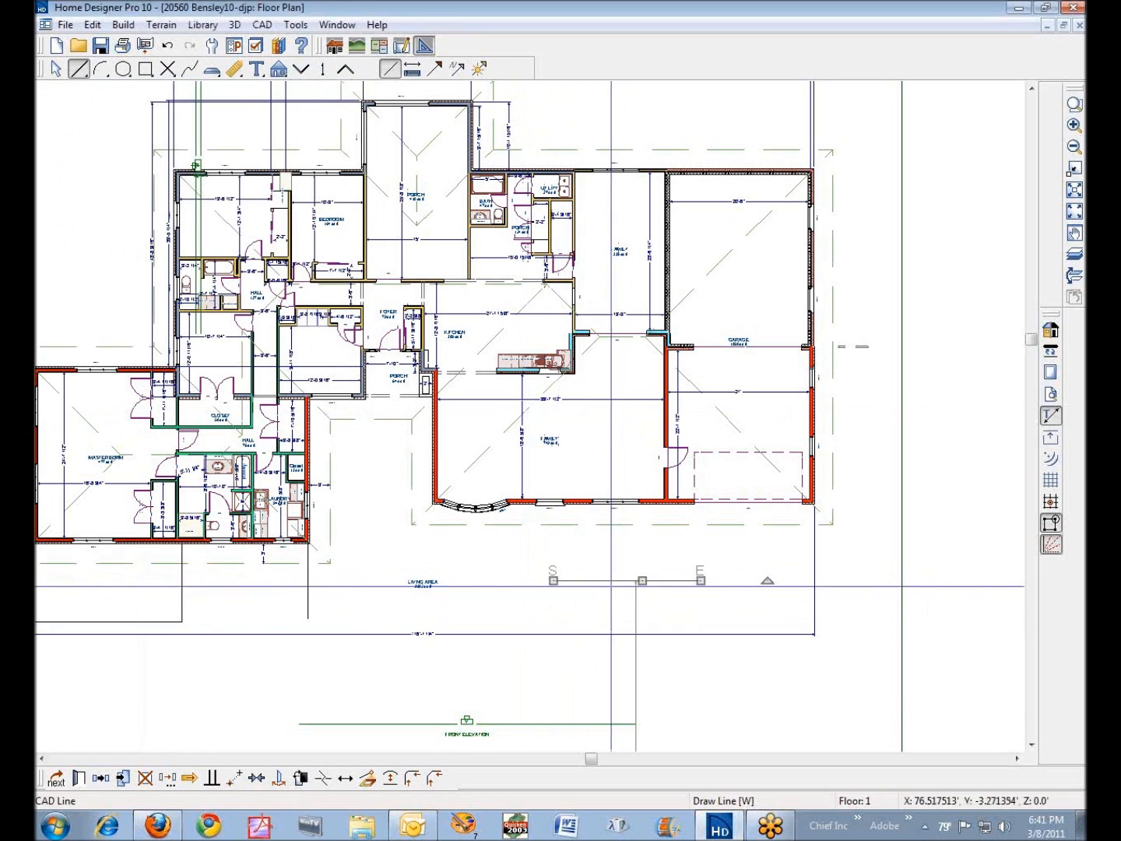
pyautogui.click(78, 777)
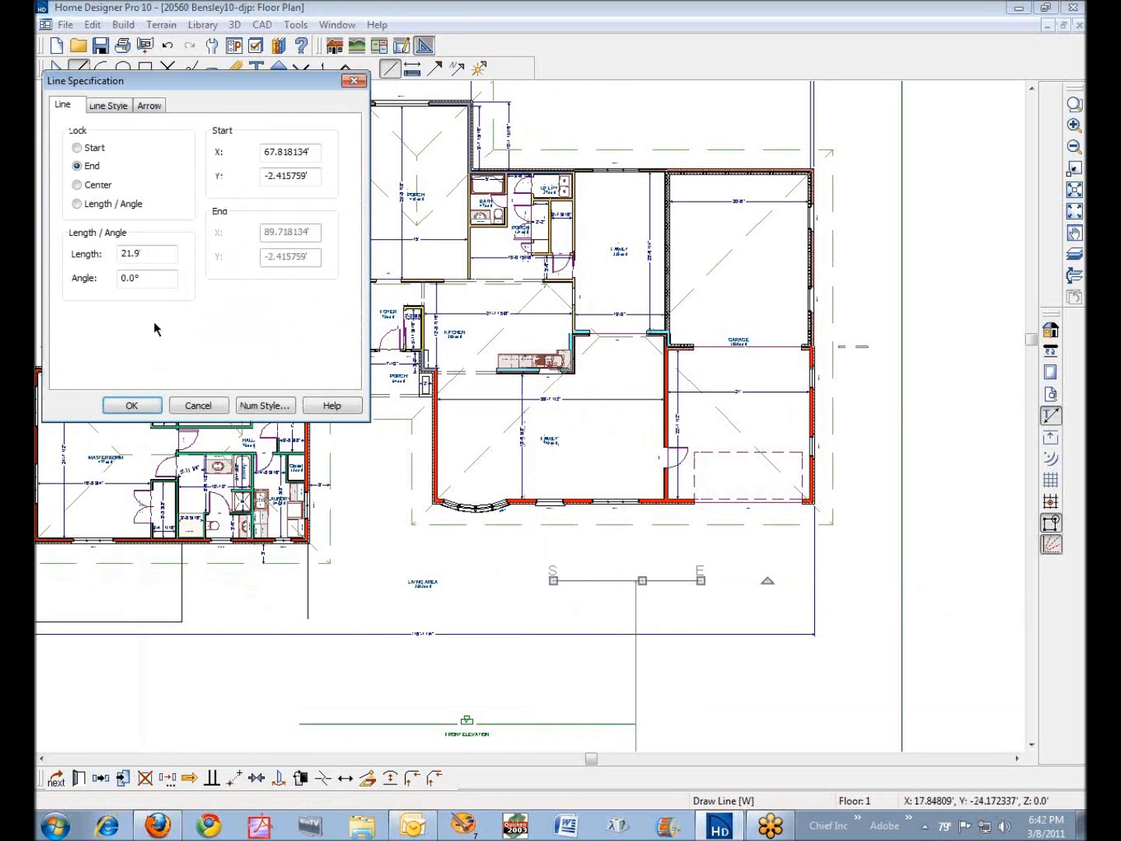
# - Change the number style in the CAD line's specification to Feet & Inches
pyautogui.click(284, 407)
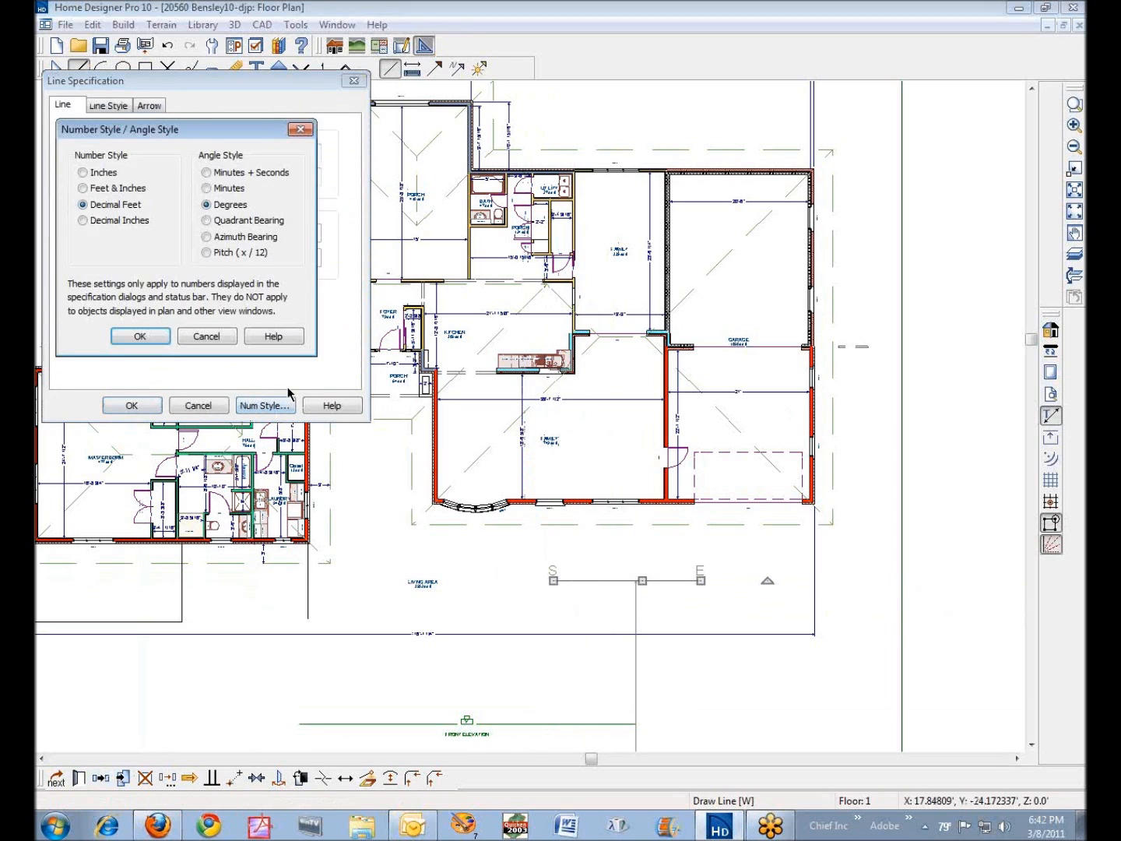
pyautogui.click(92, 192)
pyautogui.click(140, 337)
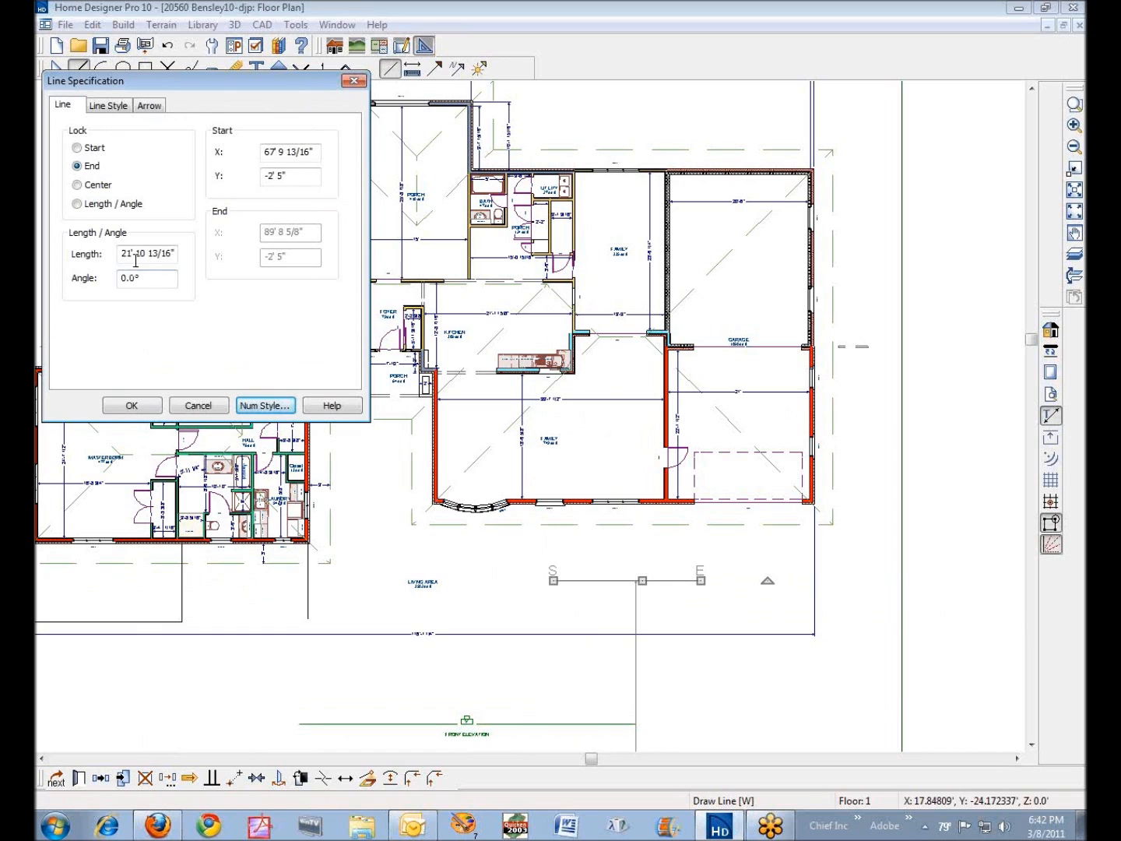
# - Change the line's number style to Decimal Inches and recheck the number and angle style settings
pyautogui.click(262, 405)
pyautogui.click(82, 221)
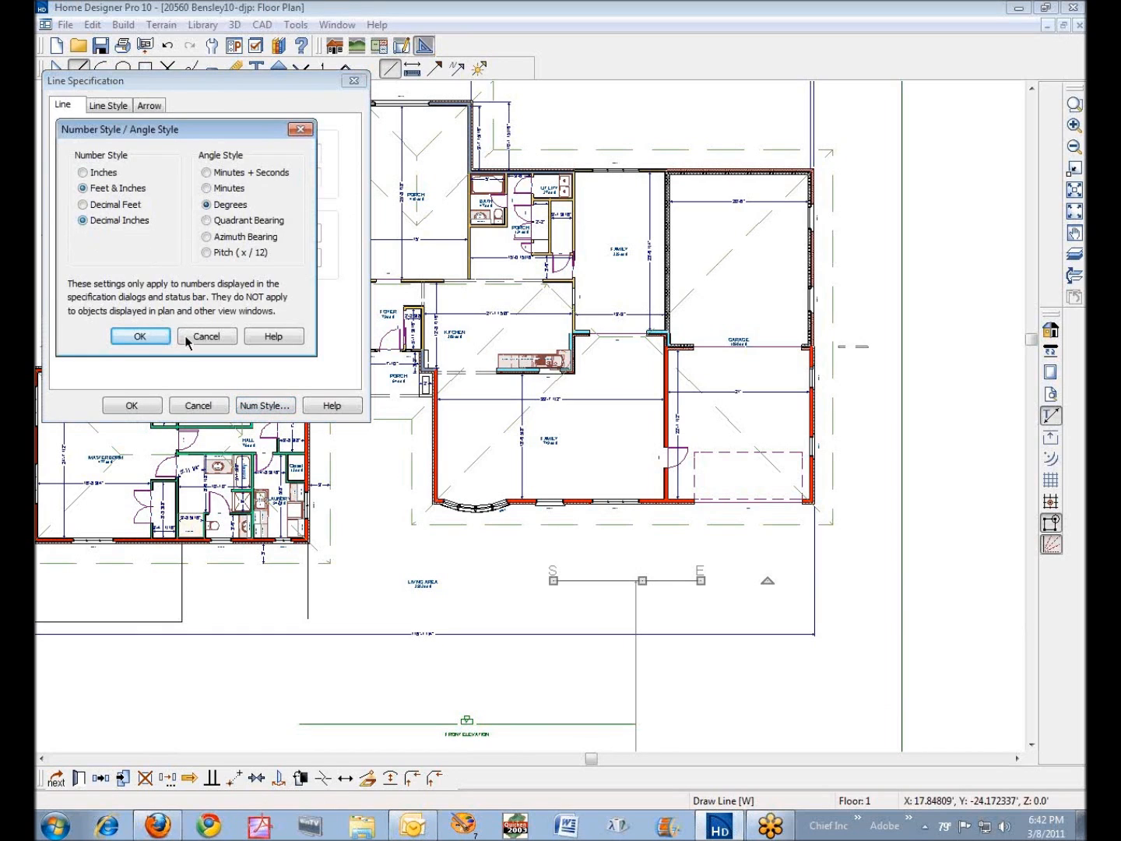
pyautogui.click(140, 336)
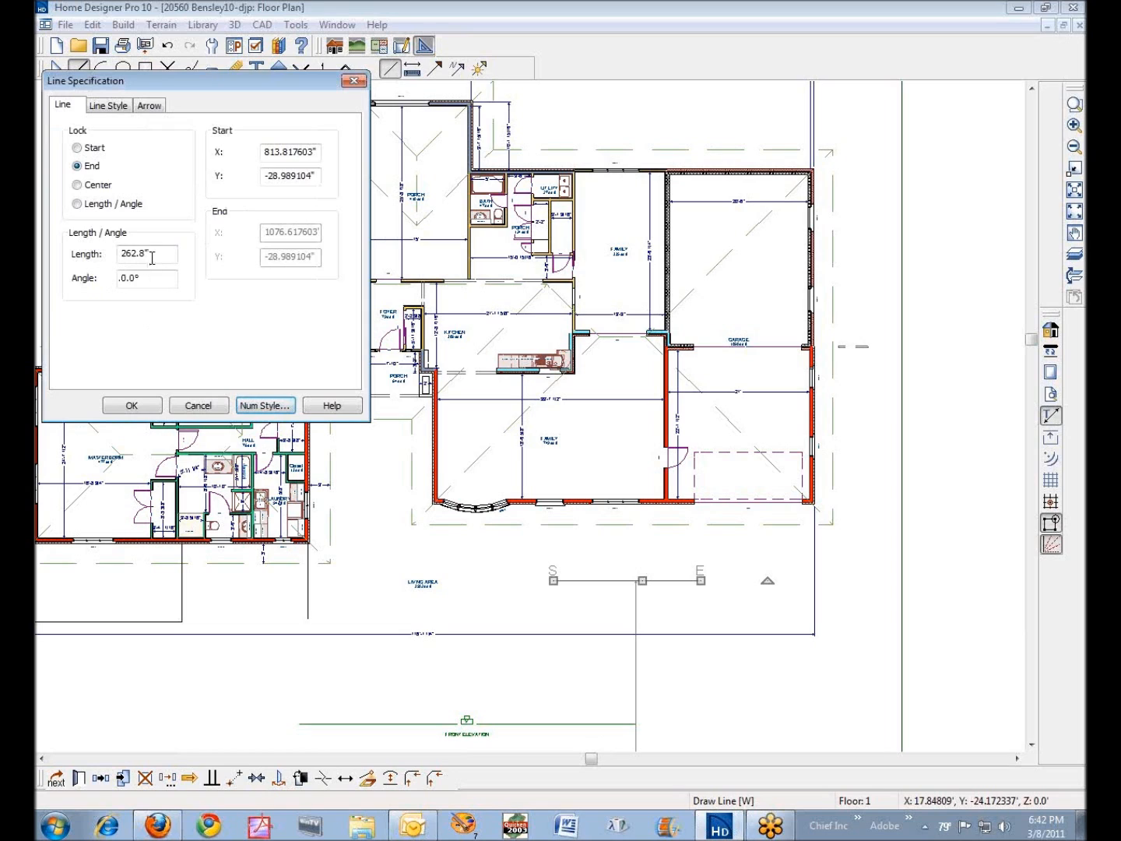
pyautogui.click(259, 408)
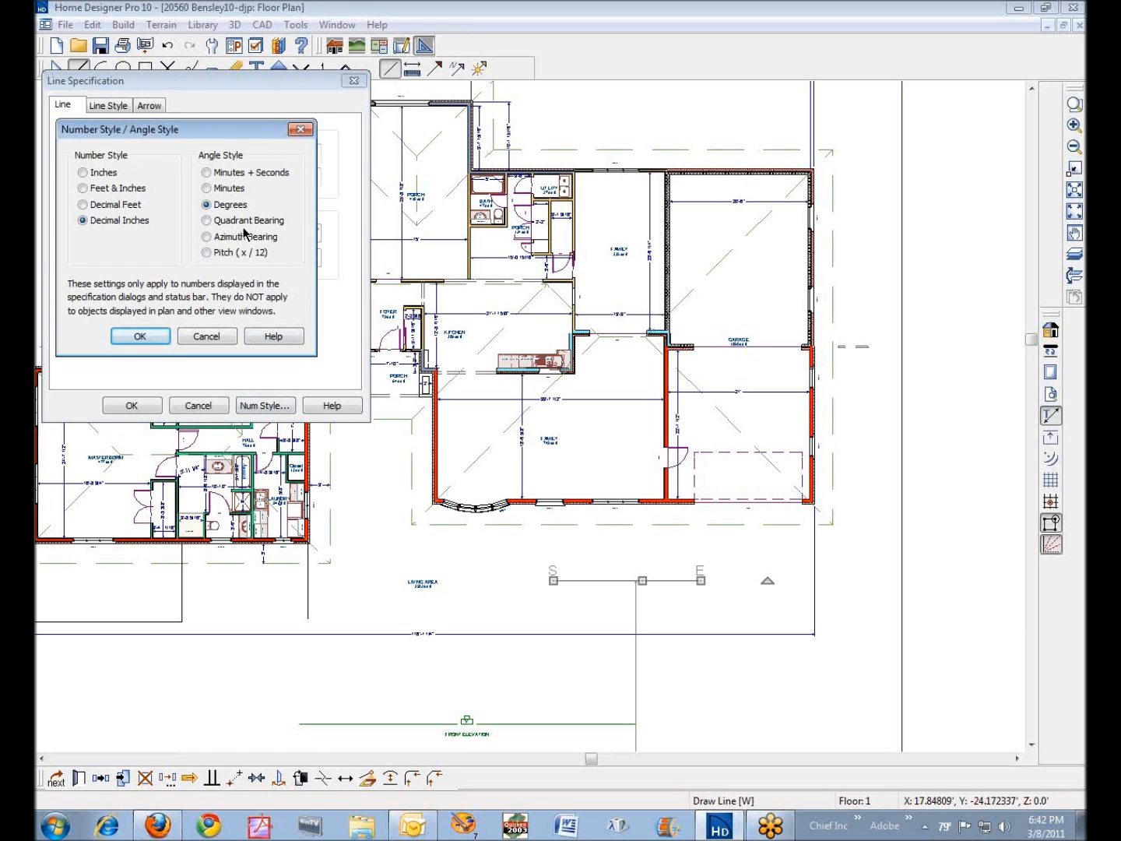
pyautogui.click(145, 338)
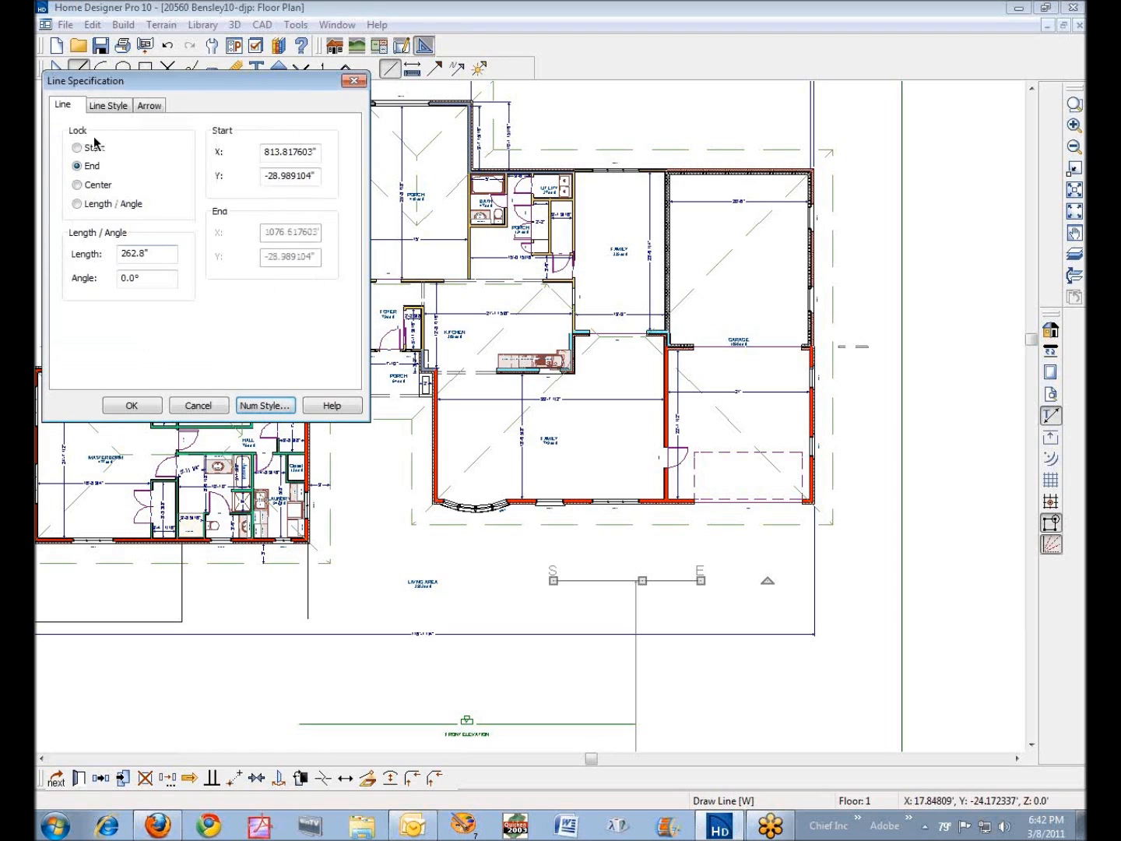
# - Set the CAD line's angle style to Pitch (x / 12) and accept the line specification
pyautogui.click(101, 110)
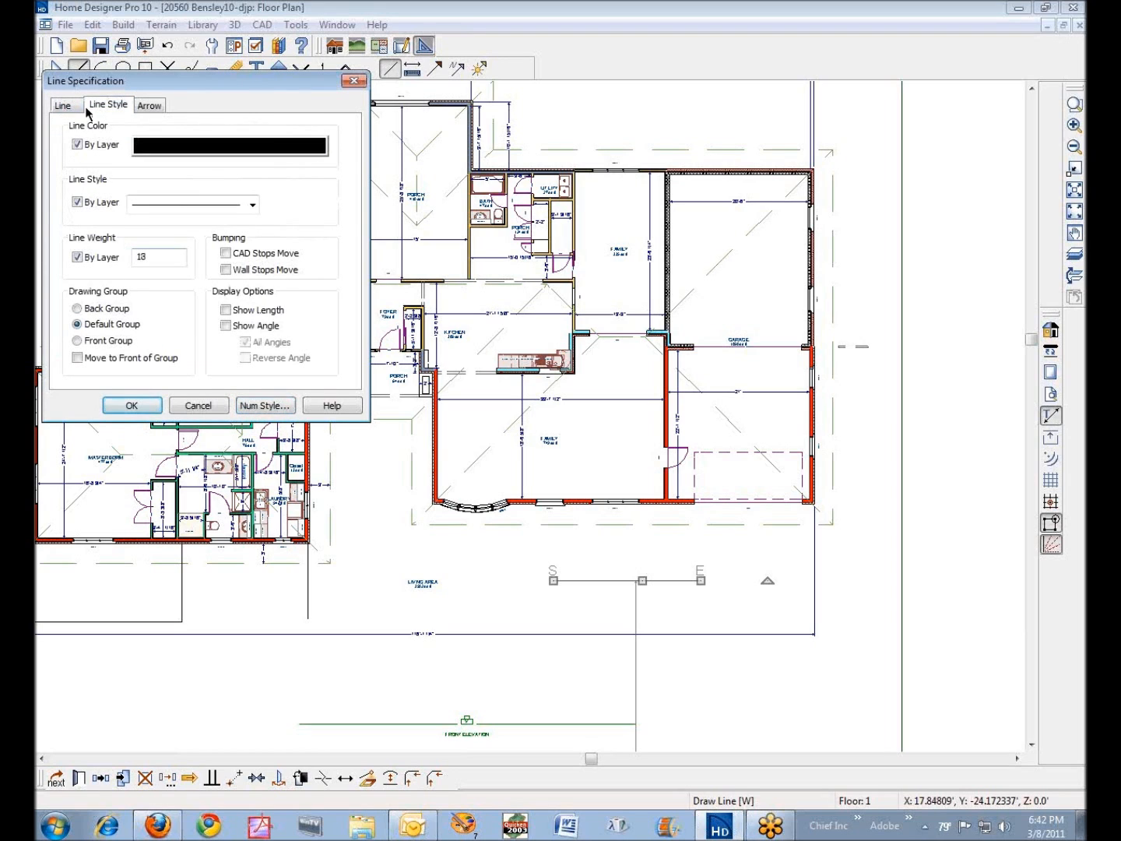
pyautogui.click(78, 107)
pyautogui.moveTo(164, 278); pyautogui.dragTo(119, 278)
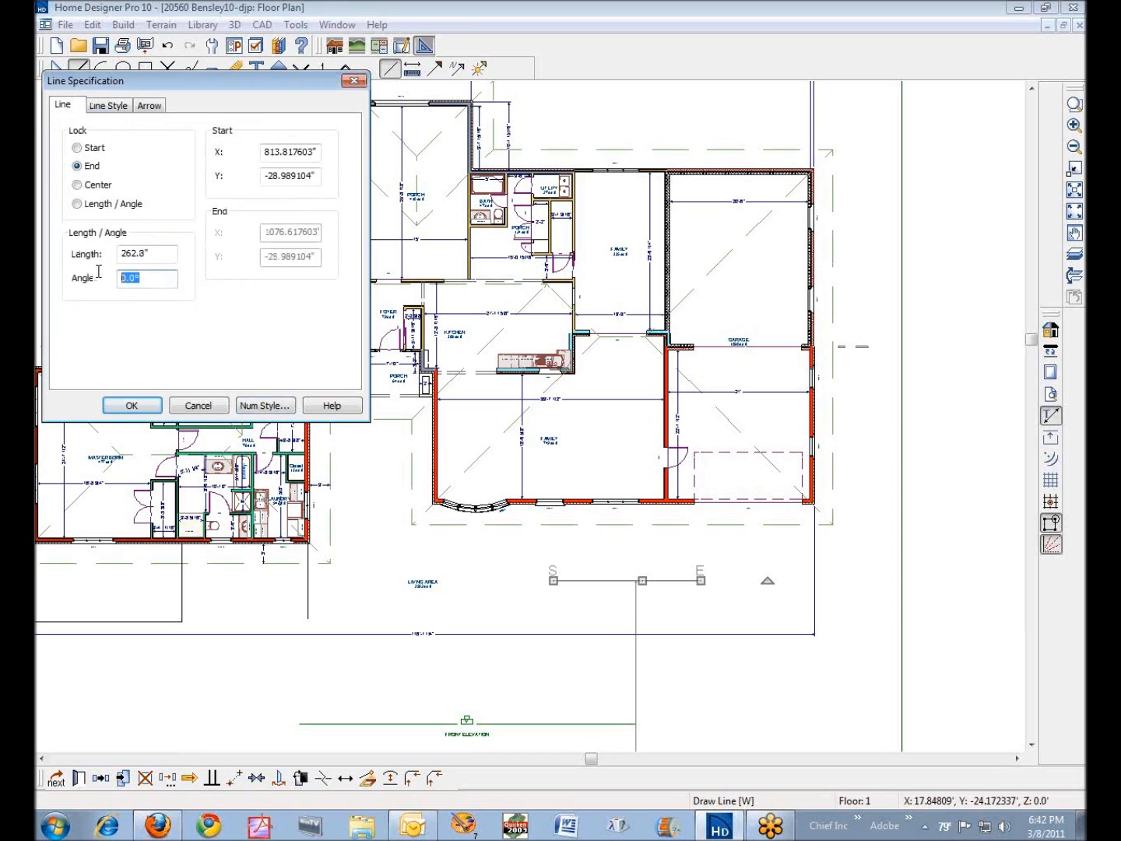
pyautogui.click(265, 405)
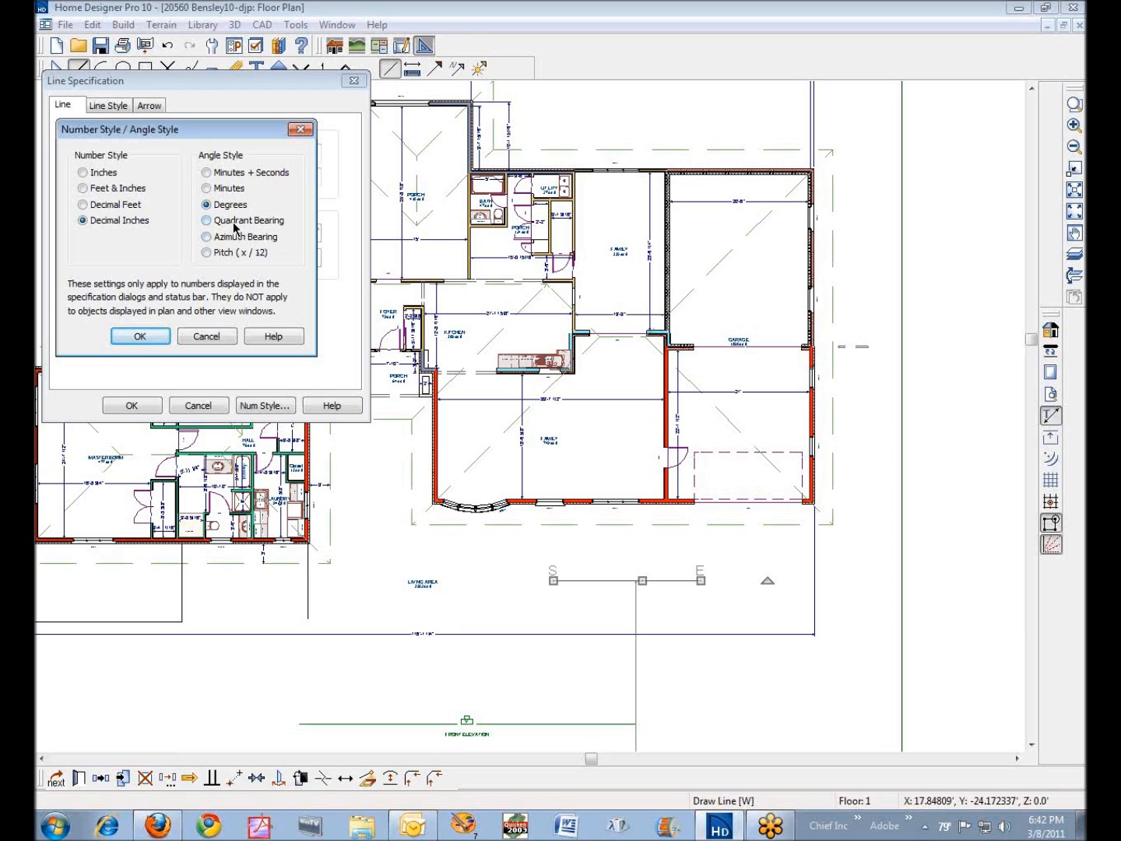
pyautogui.click(207, 254)
pyautogui.click(164, 334)
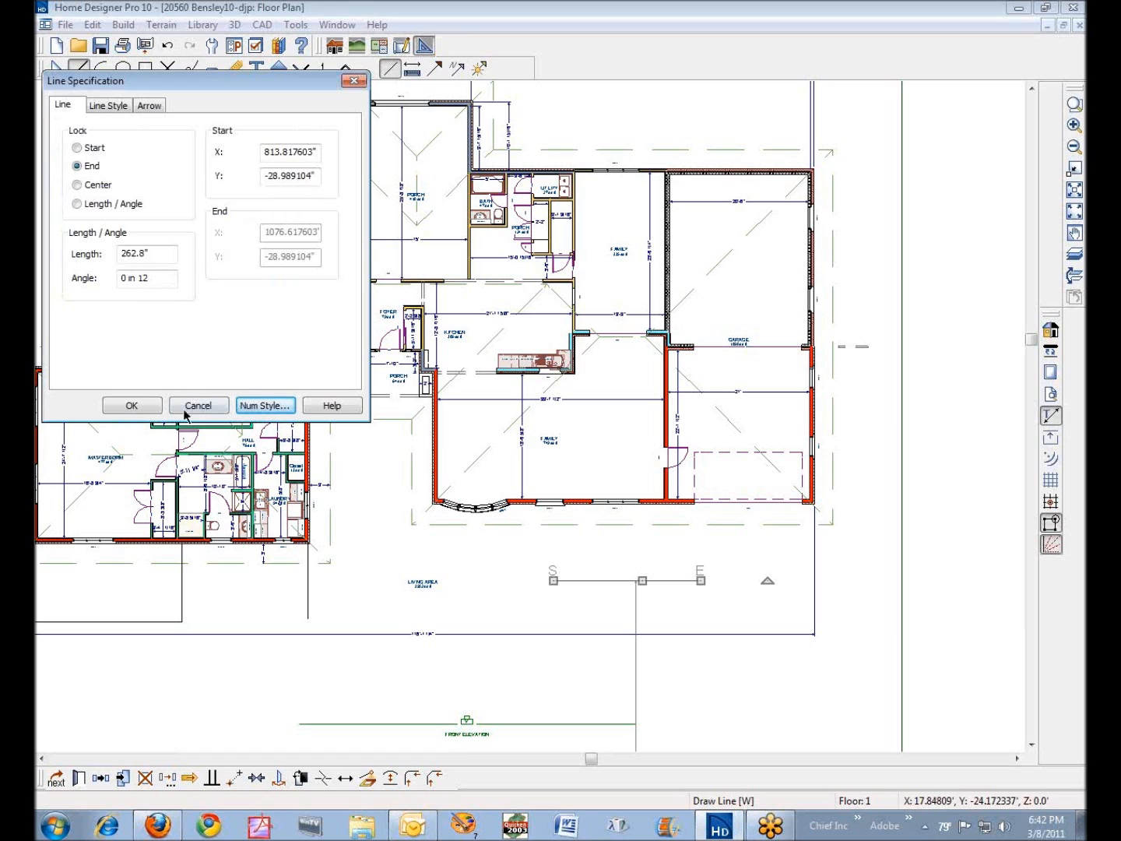
pyautogui.click(153, 405)
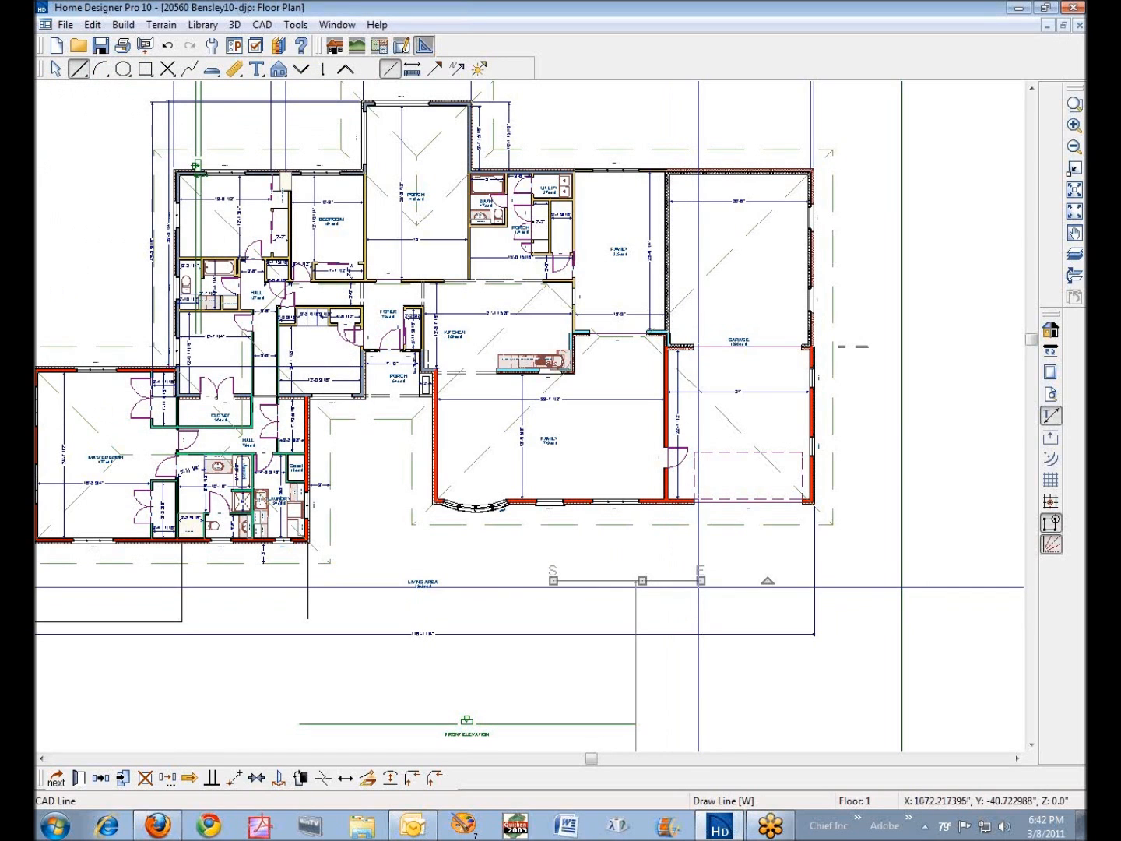
# - Tilt the CAD line by raising its end point to about 22'-4 3/8" long, and set its angle style to Degrees
pyautogui.moveTo(701, 580); pyautogui.dragTo(701, 555)
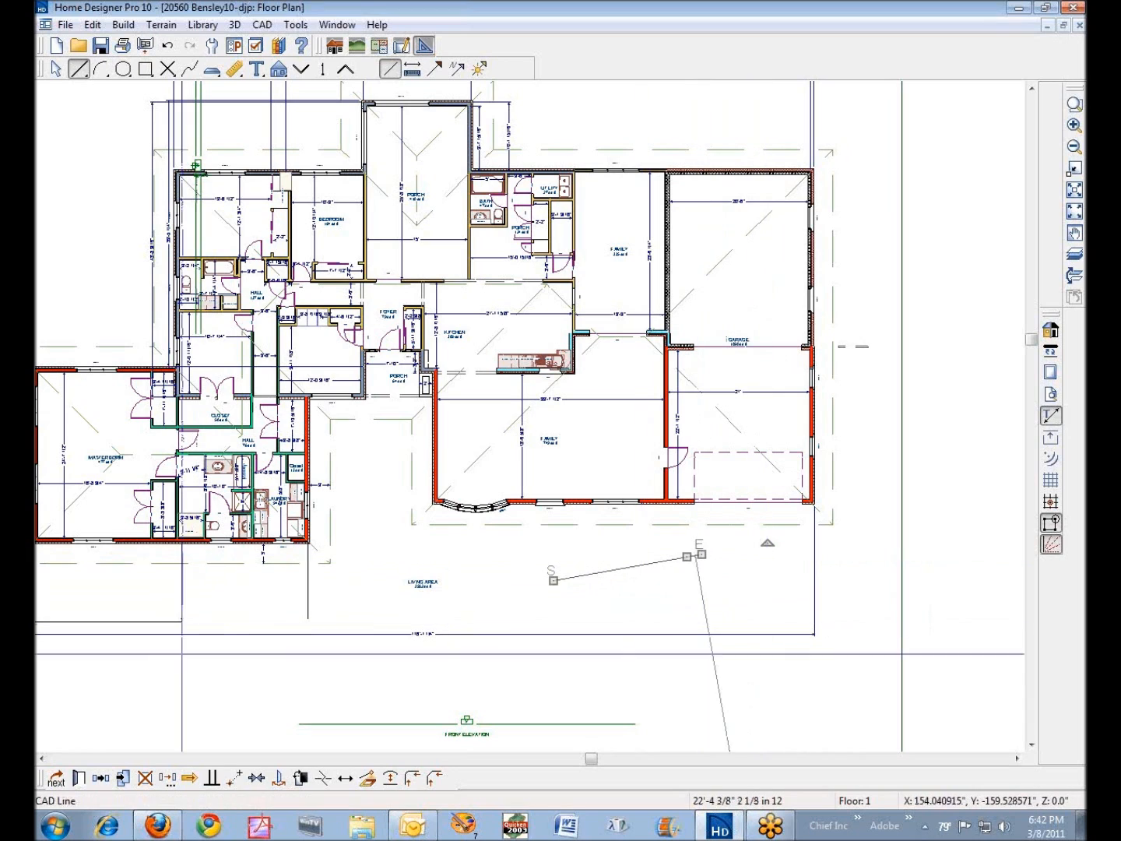
pyautogui.click(78, 777)
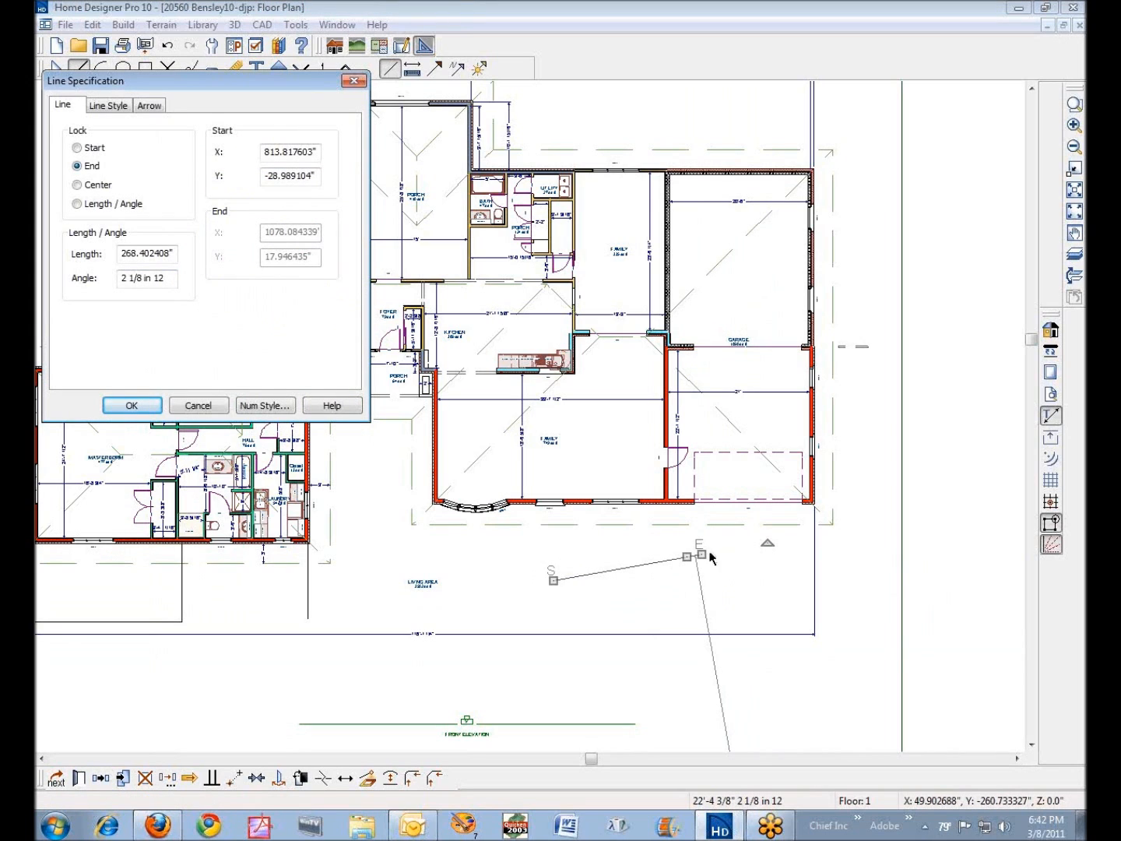
pyautogui.click(263, 405)
pyautogui.click(207, 204)
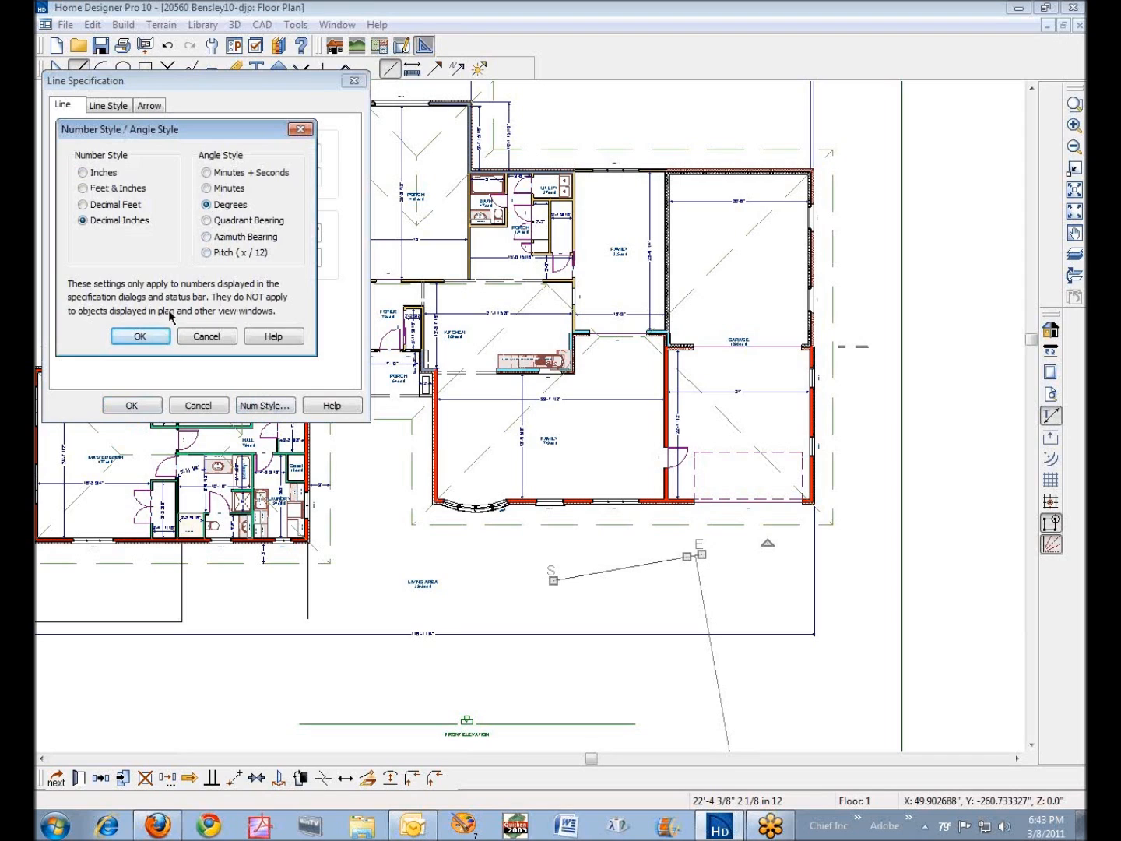
pyautogui.click(141, 335)
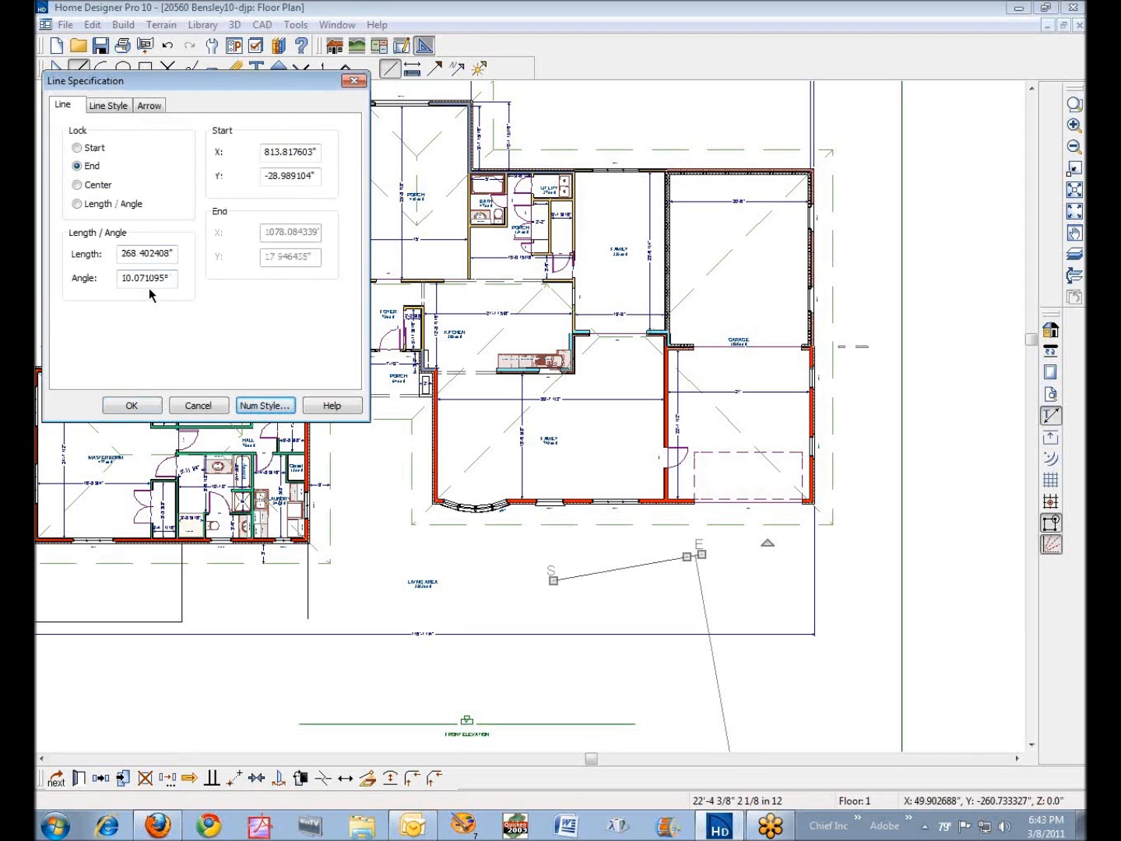
# - Change the tilted line's angle style to Minutes + Seconds and select its angle value
pyautogui.click(264, 406)
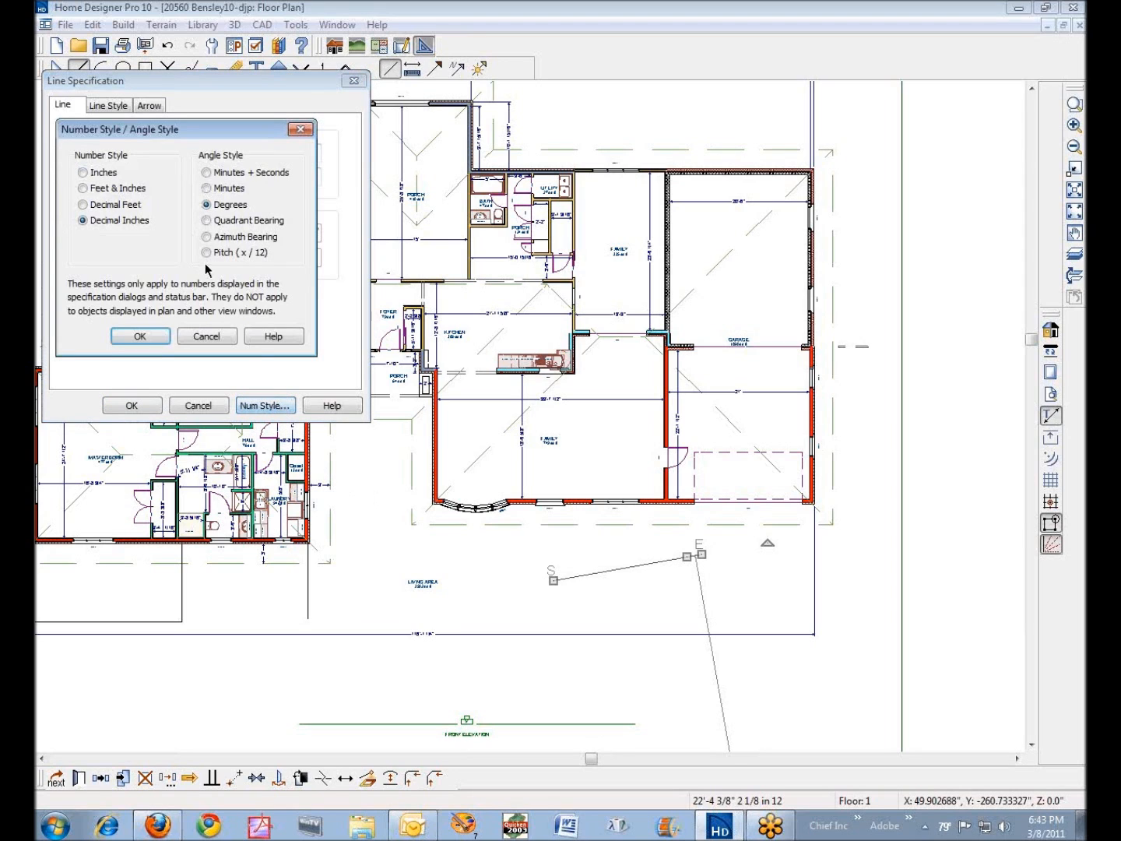
pyautogui.click(208, 173)
pyautogui.click(165, 337)
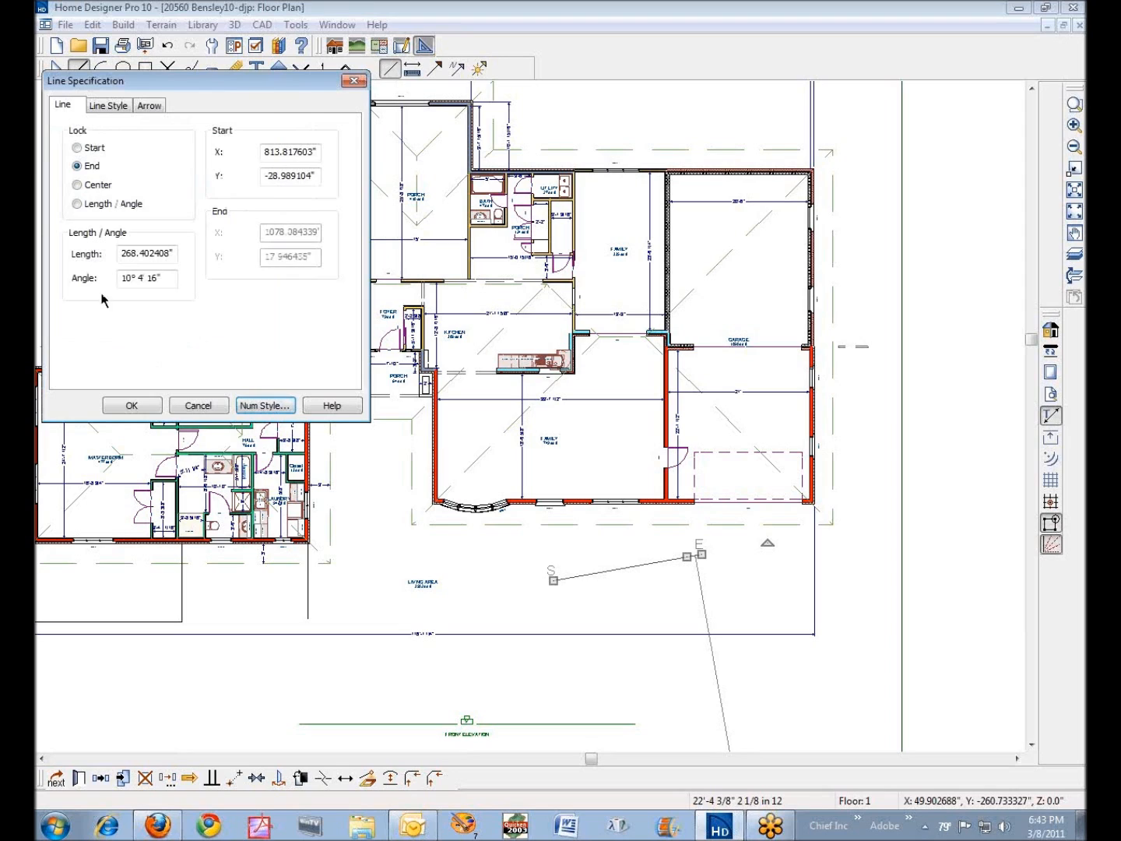
pyautogui.click(163, 279)
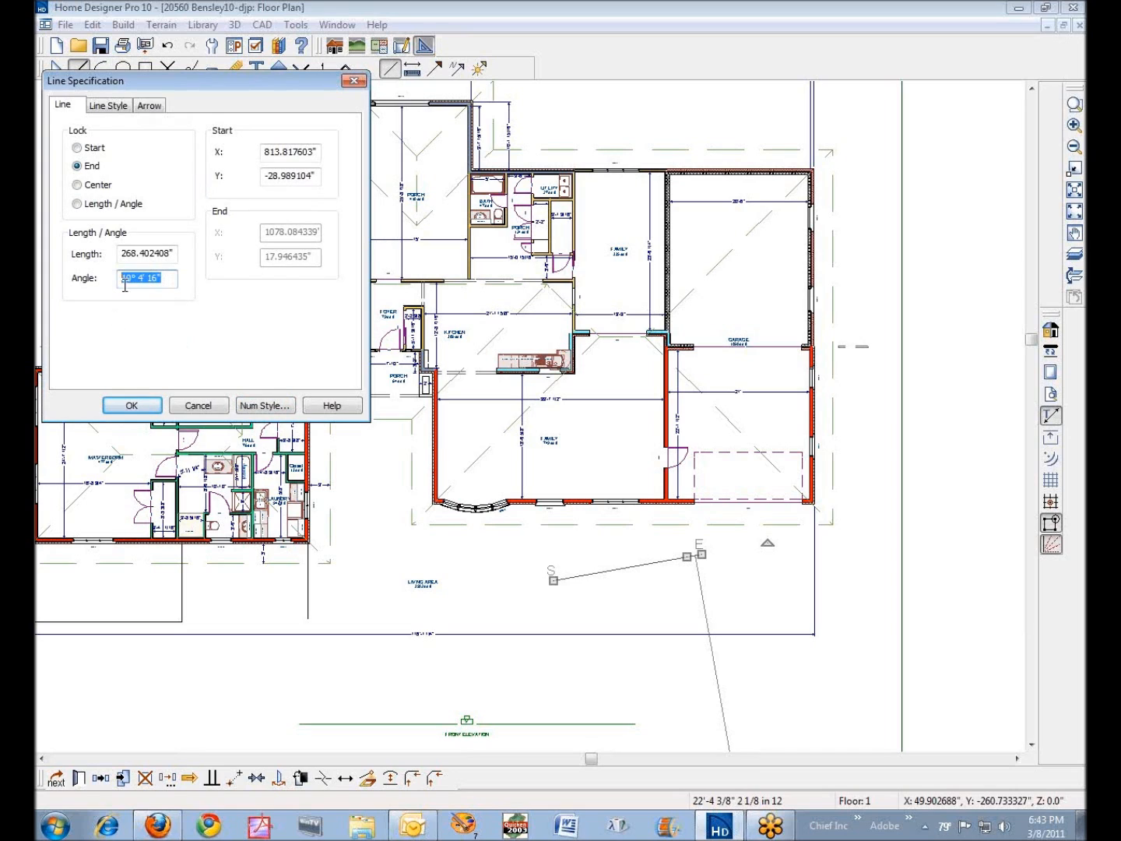
# - Set the angle style to Degrees and the number style to Feet & Inches, accept the specification, and delete the CAD line
pyautogui.click(265, 406)
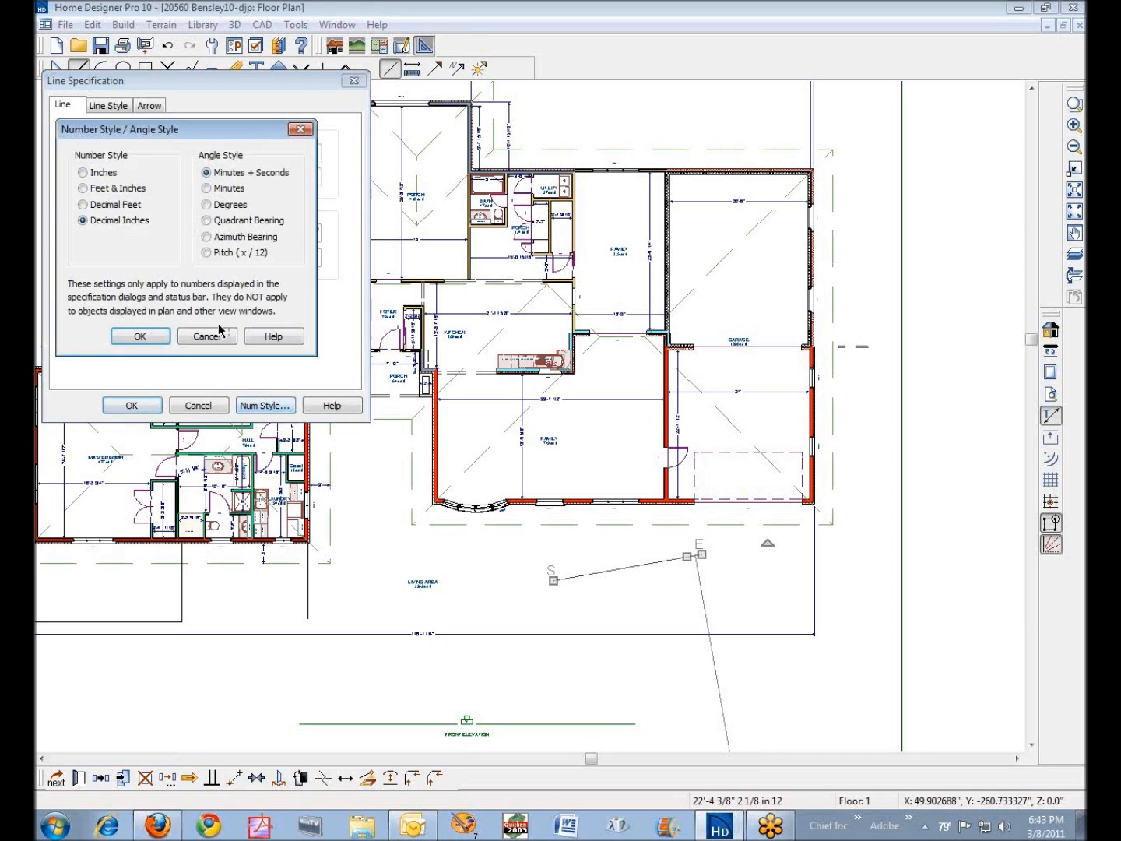
pyautogui.click(207, 205)
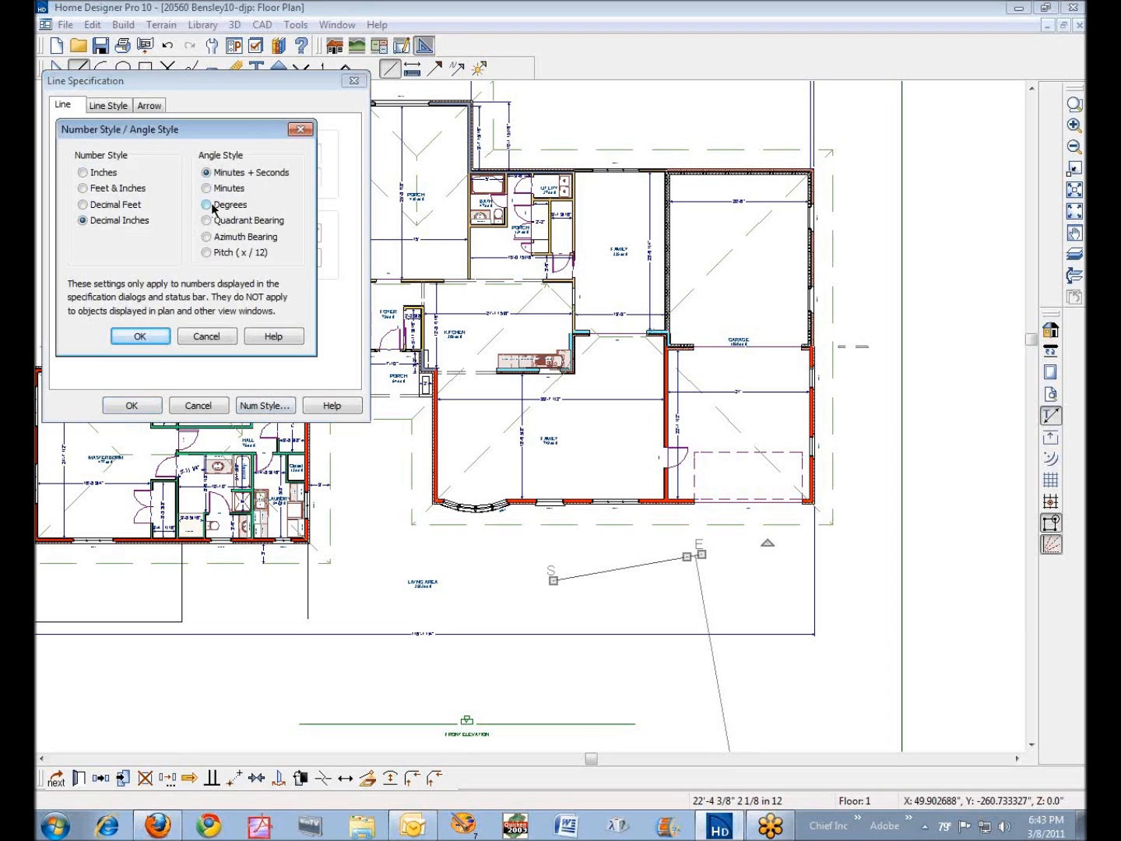
pyautogui.click(84, 188)
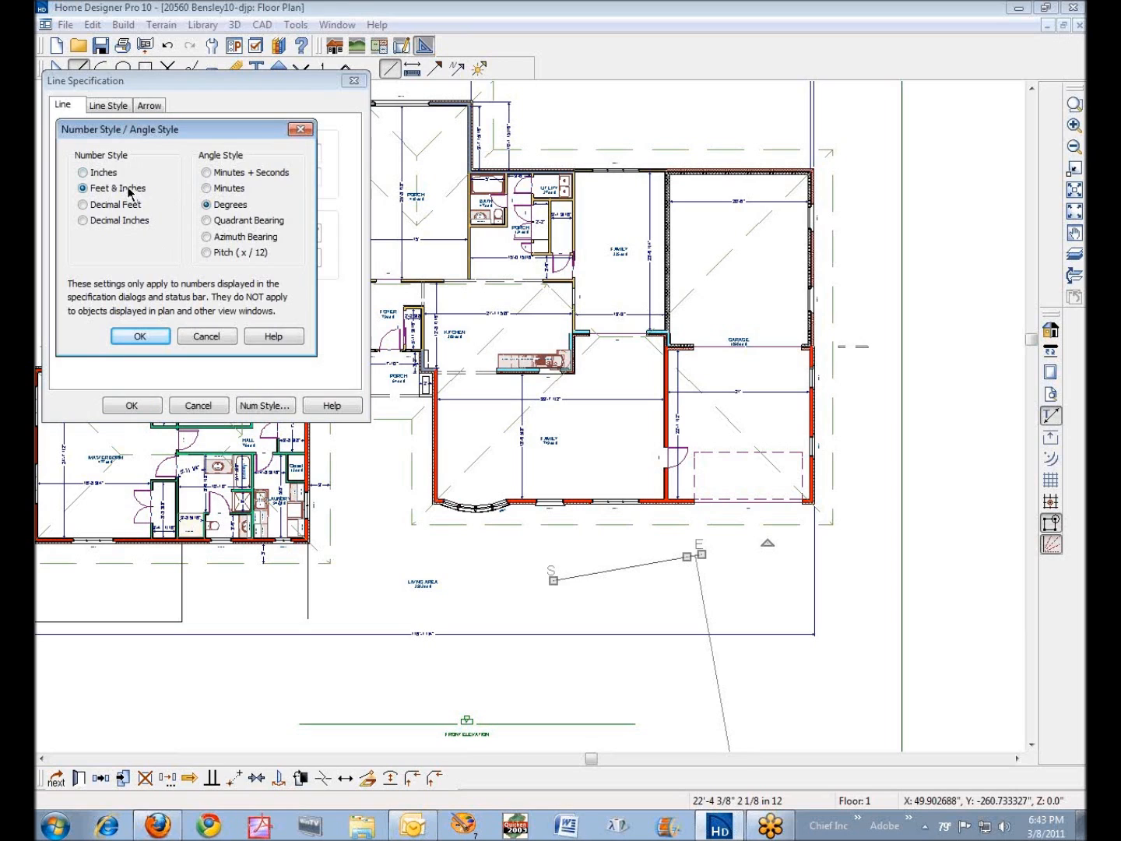
pyautogui.click(148, 339)
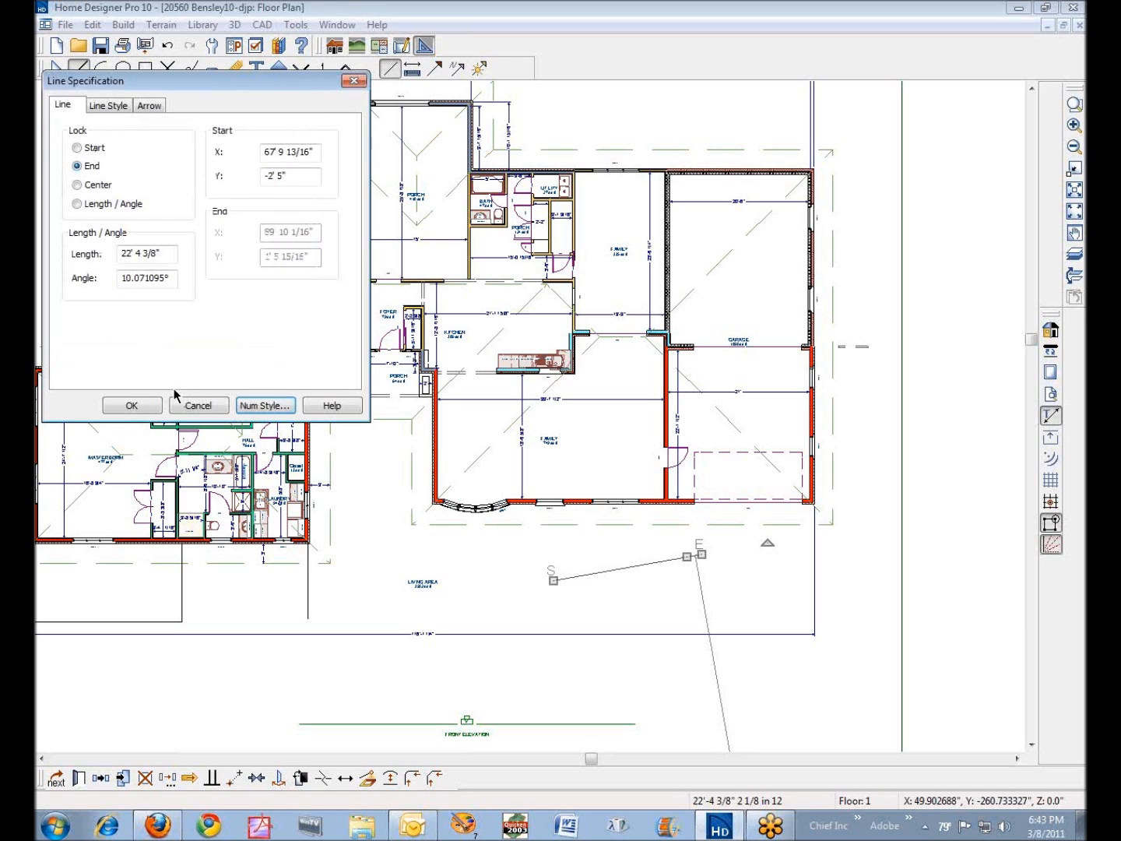
pyautogui.click(134, 405)
pyautogui.press('Delete')
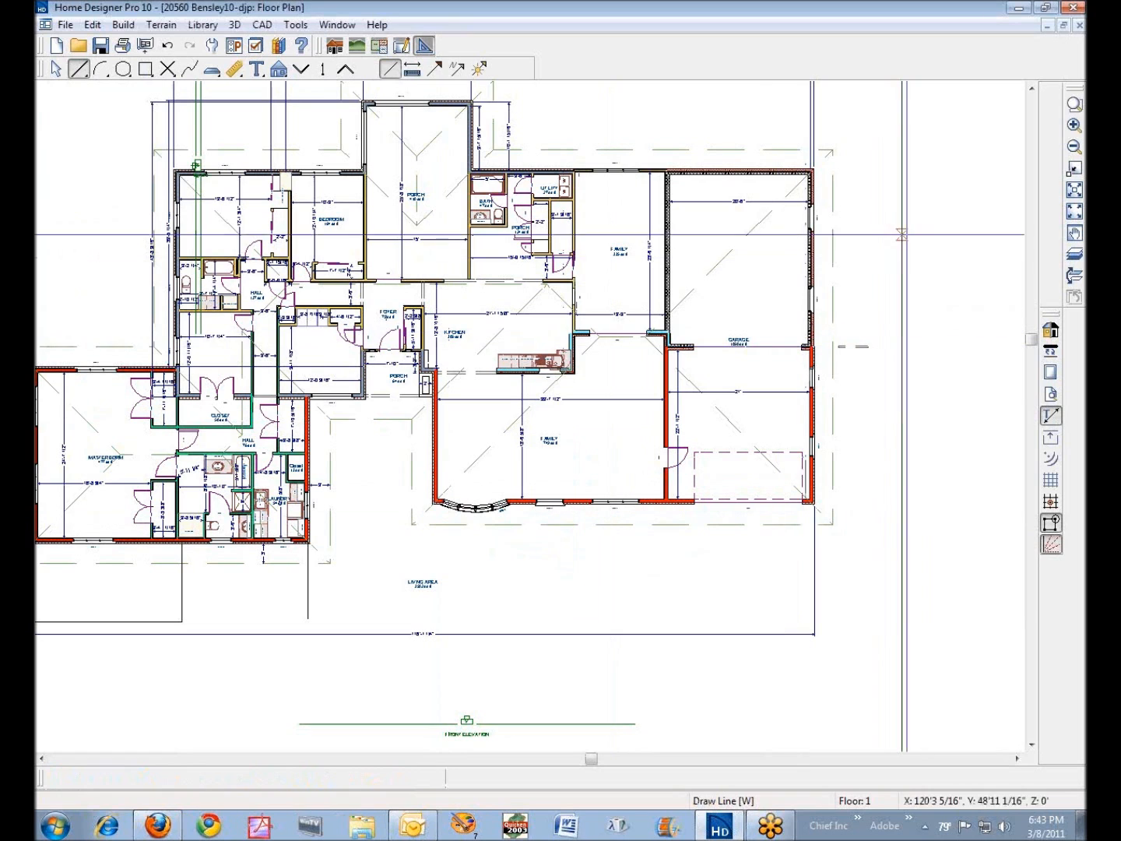
# - Examine the start and end indicators on the Family room's exterior wall beside the porch
pyautogui.click(1075, 103)
pyautogui.moveTo(345, 334)
pyautogui.mouseDown()
pyautogui.moveTo(514, 476)
pyautogui.moveTo(645, 566)
pyautogui.mouseUp()
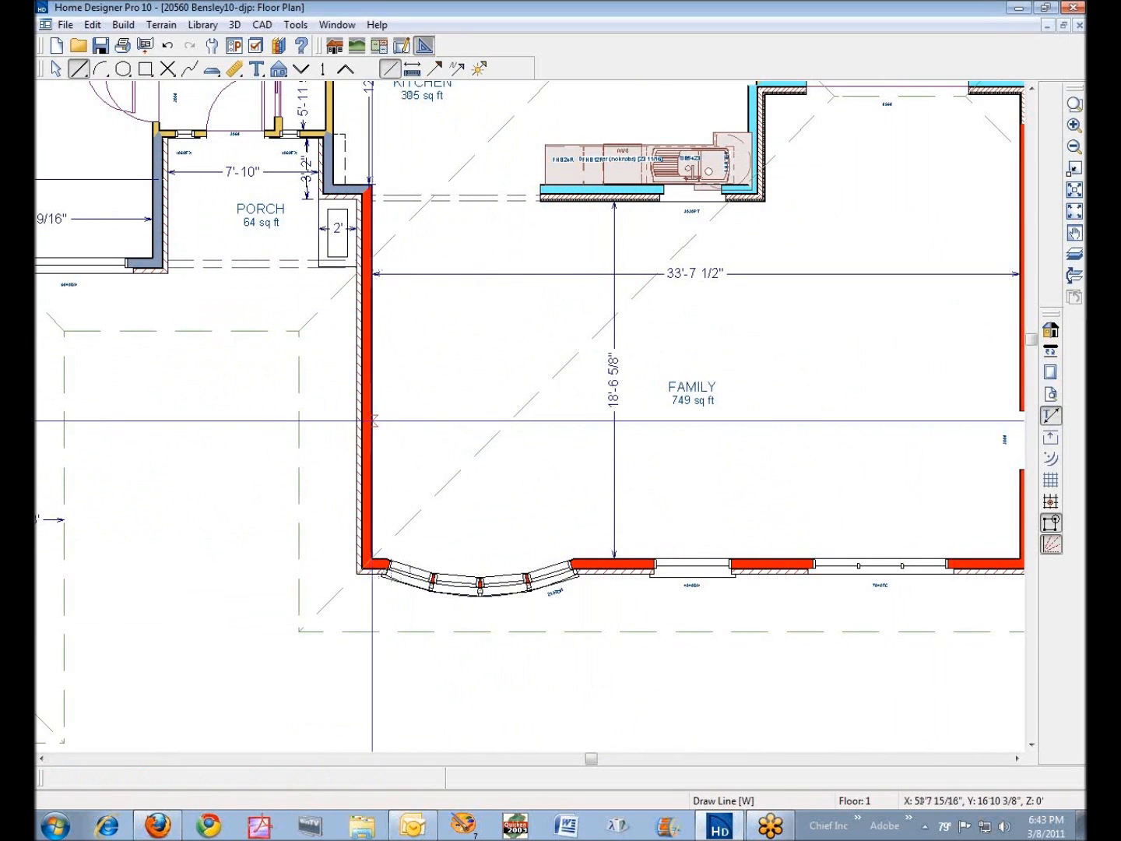
pyautogui.rightClick(365, 422)
pyautogui.click(402, 432)
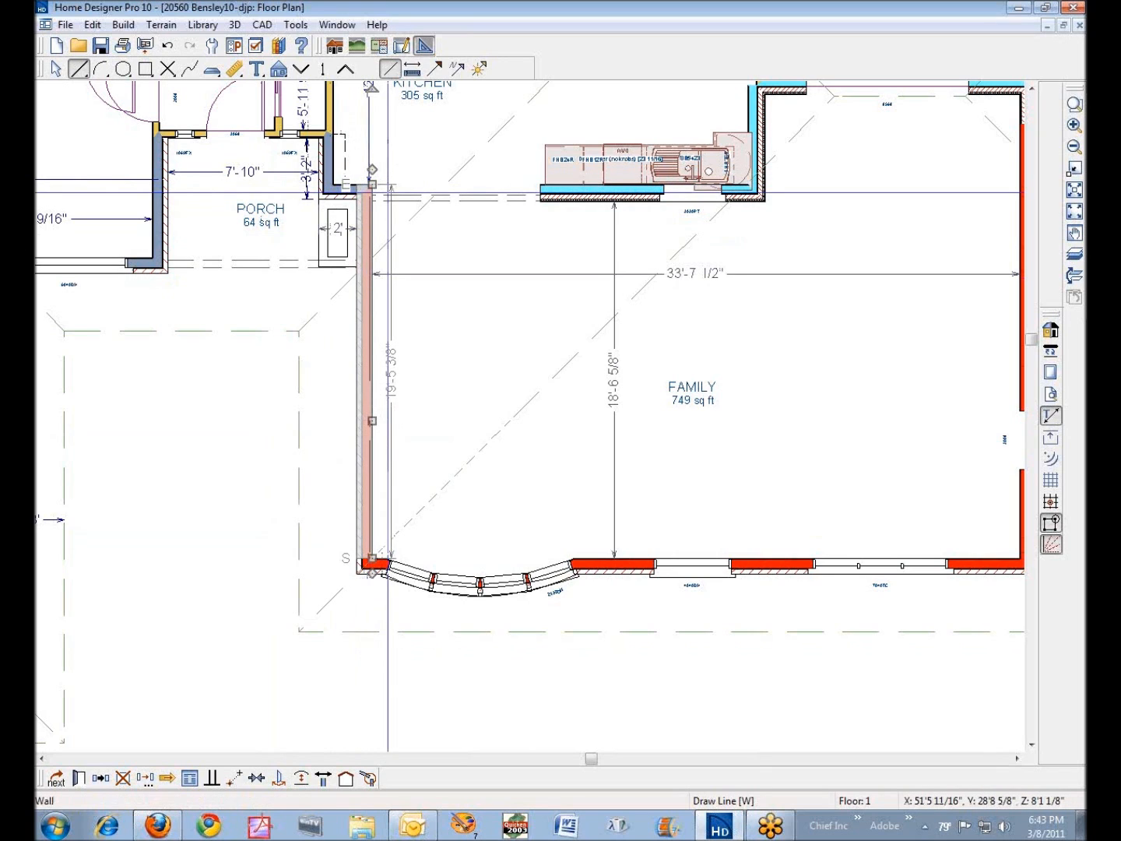
pyautogui.press('space')
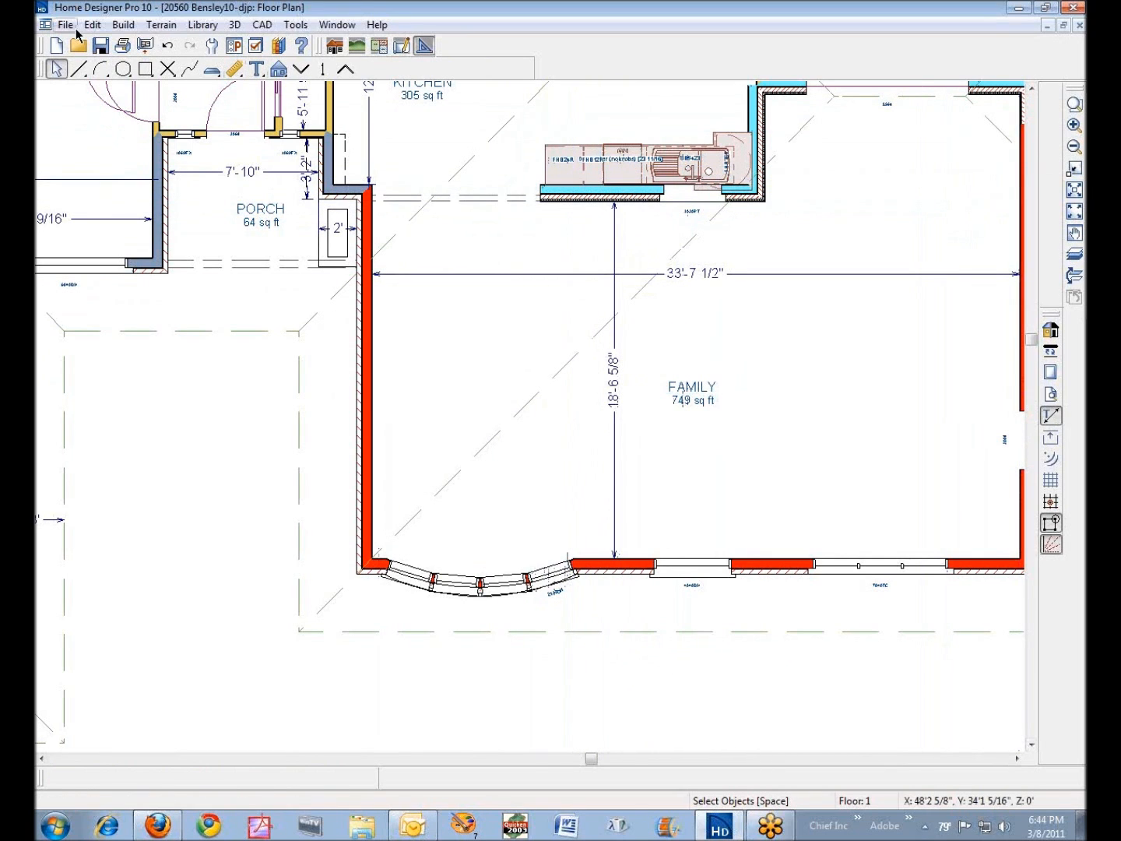
# - Build the roof framing with Automatic Roof Framing disabled, and display the "Framing, Roof" and "Framing, Roof Trusses" layers
pyautogui.click(123, 24)
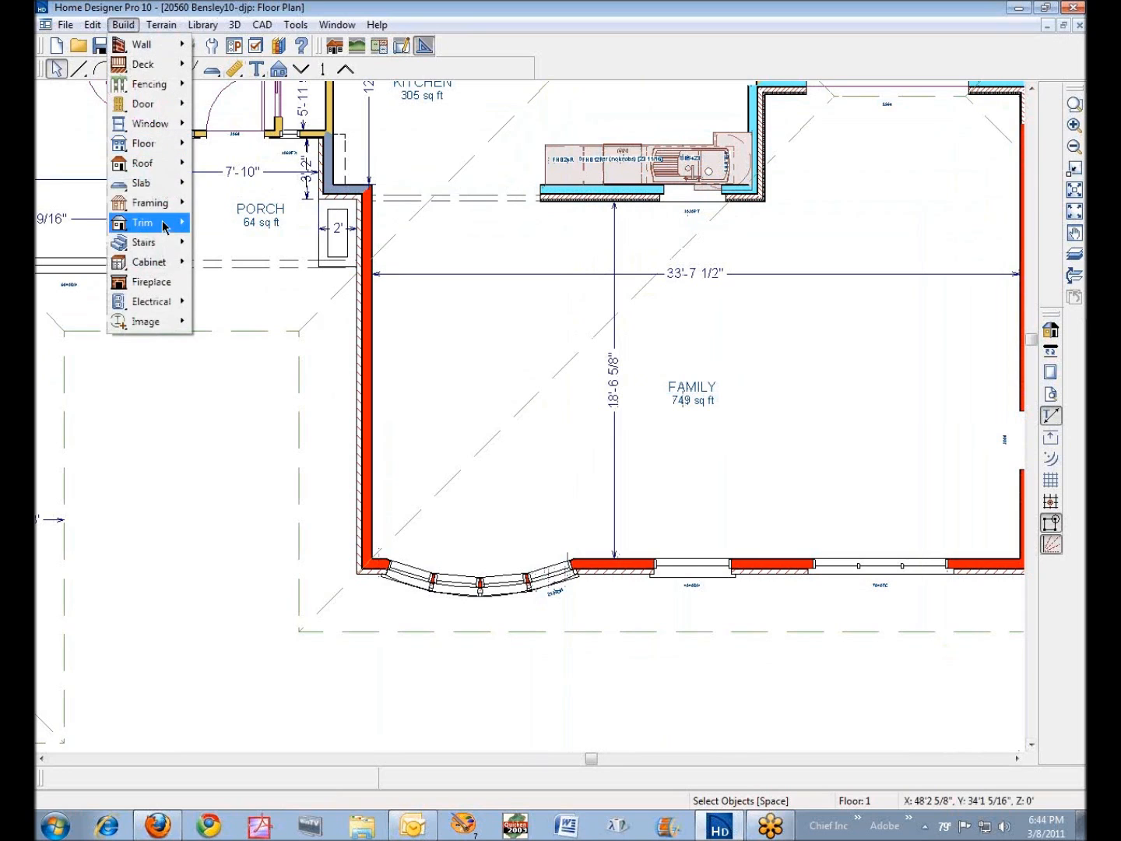
pyautogui.moveTo(163, 209)
pyautogui.click(294, 208)
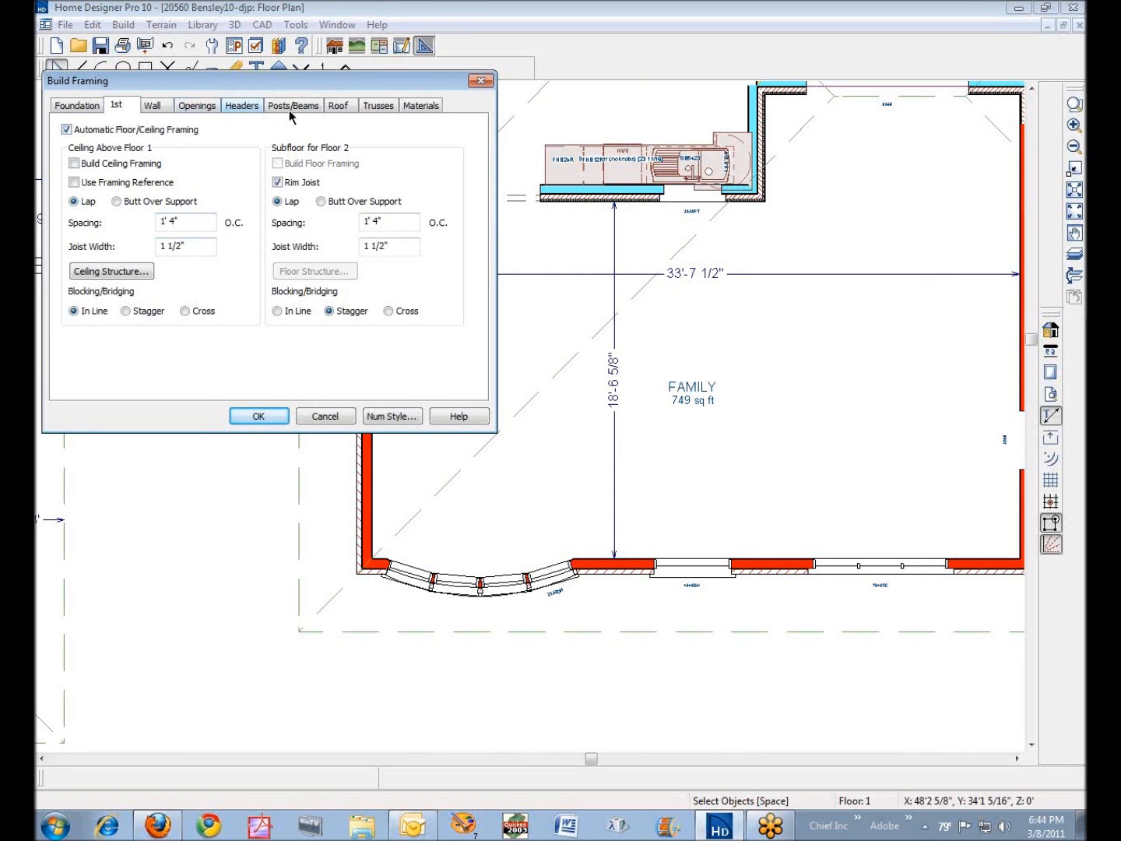
pyautogui.click(338, 106)
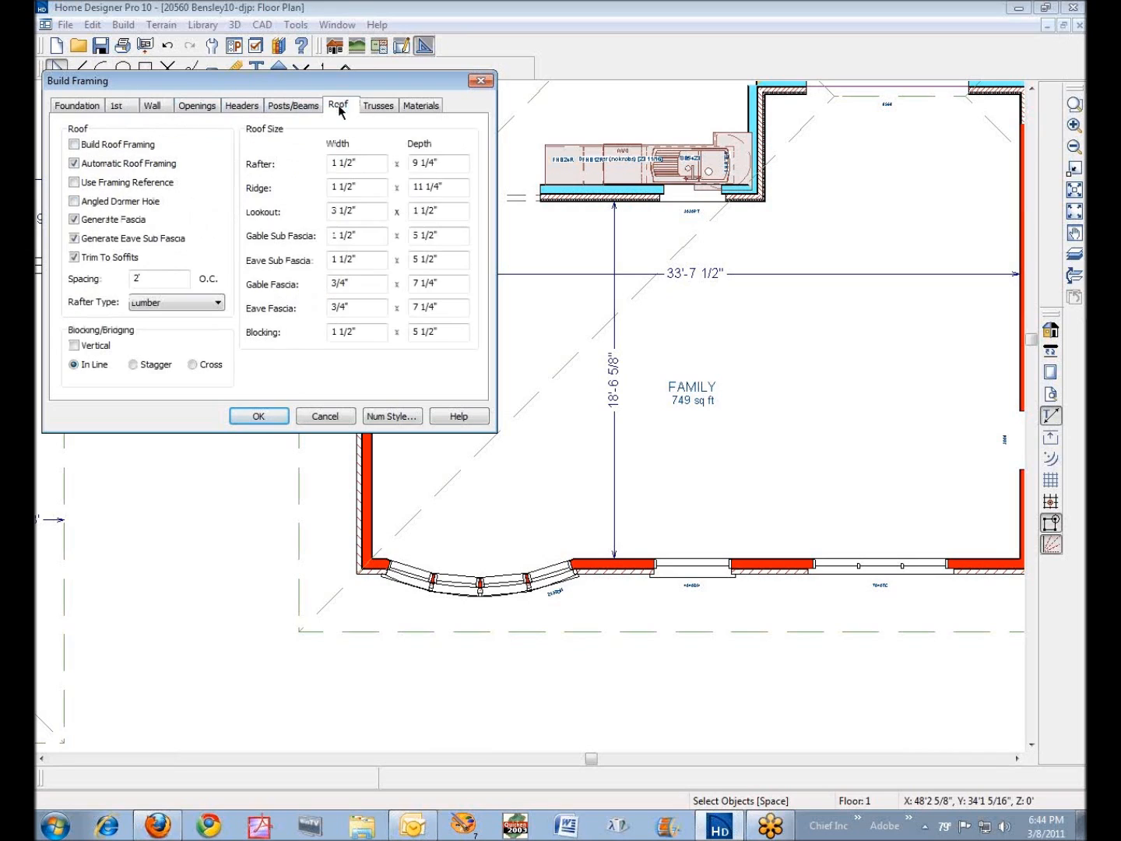
pyautogui.click(75, 146)
pyautogui.click(86, 166)
pyautogui.click(259, 417)
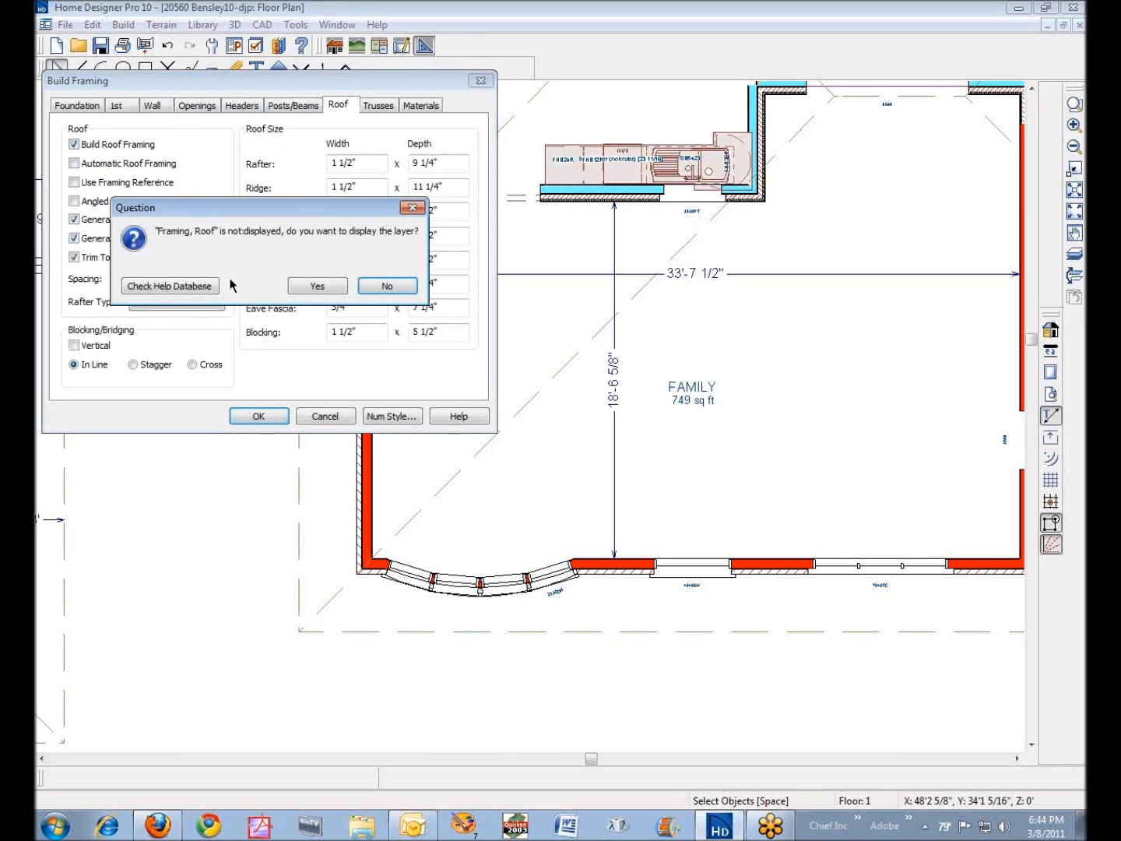
pyautogui.click(320, 287)
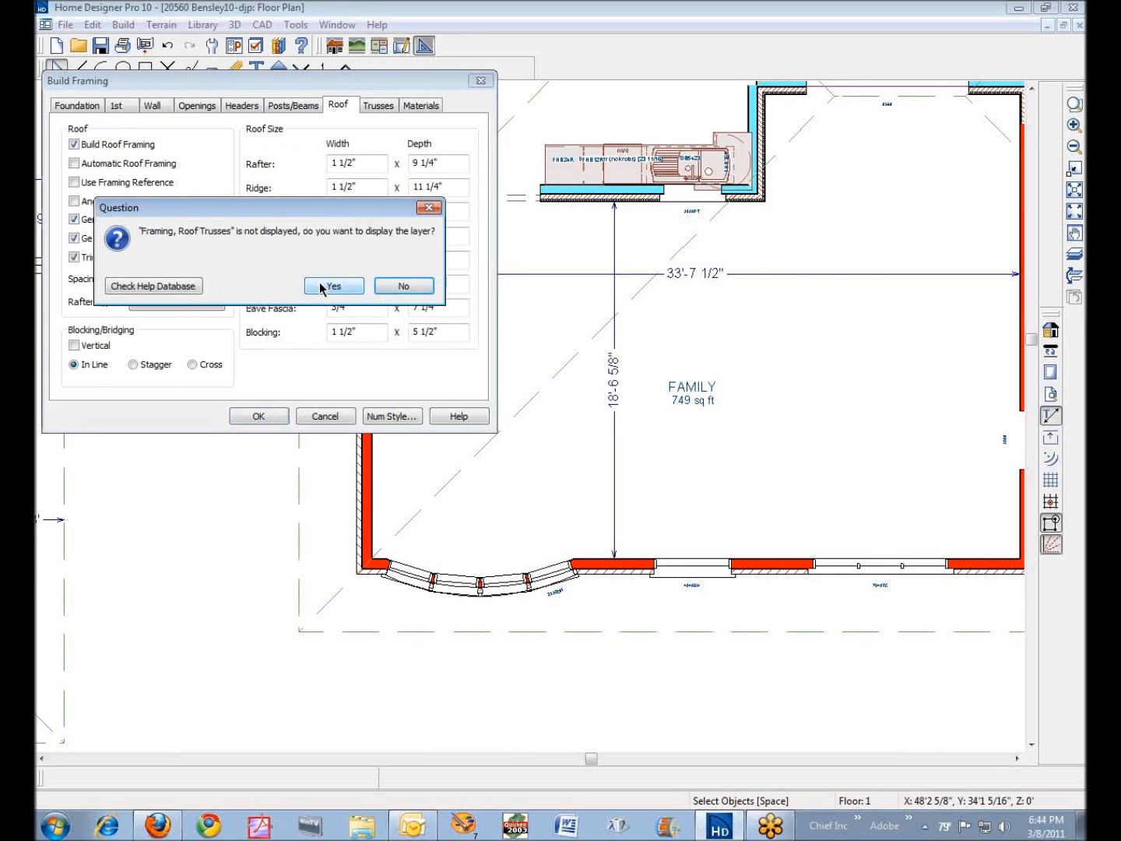
pyautogui.click(325, 287)
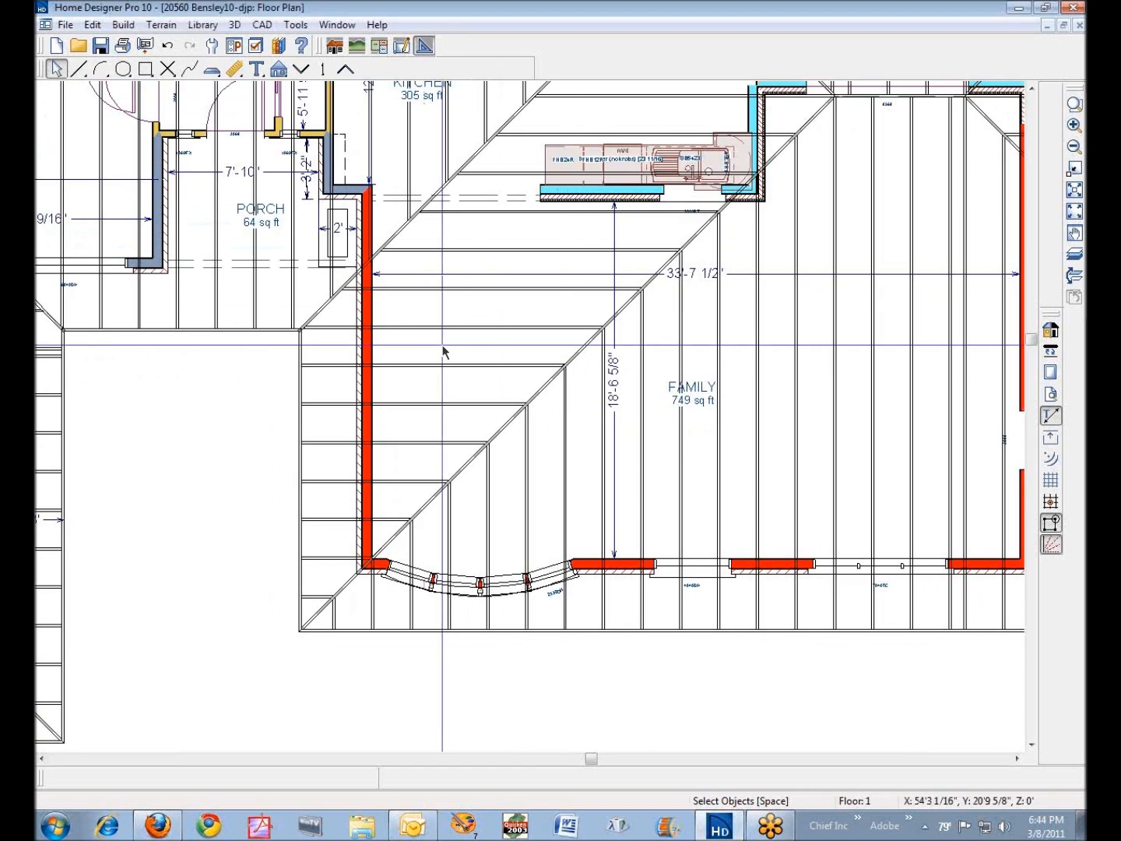
# - Inspect the length, angle and lock options in the specification of a horizontal rafter crossing the Family room's porch-side wall
pyautogui.click(528, 365)
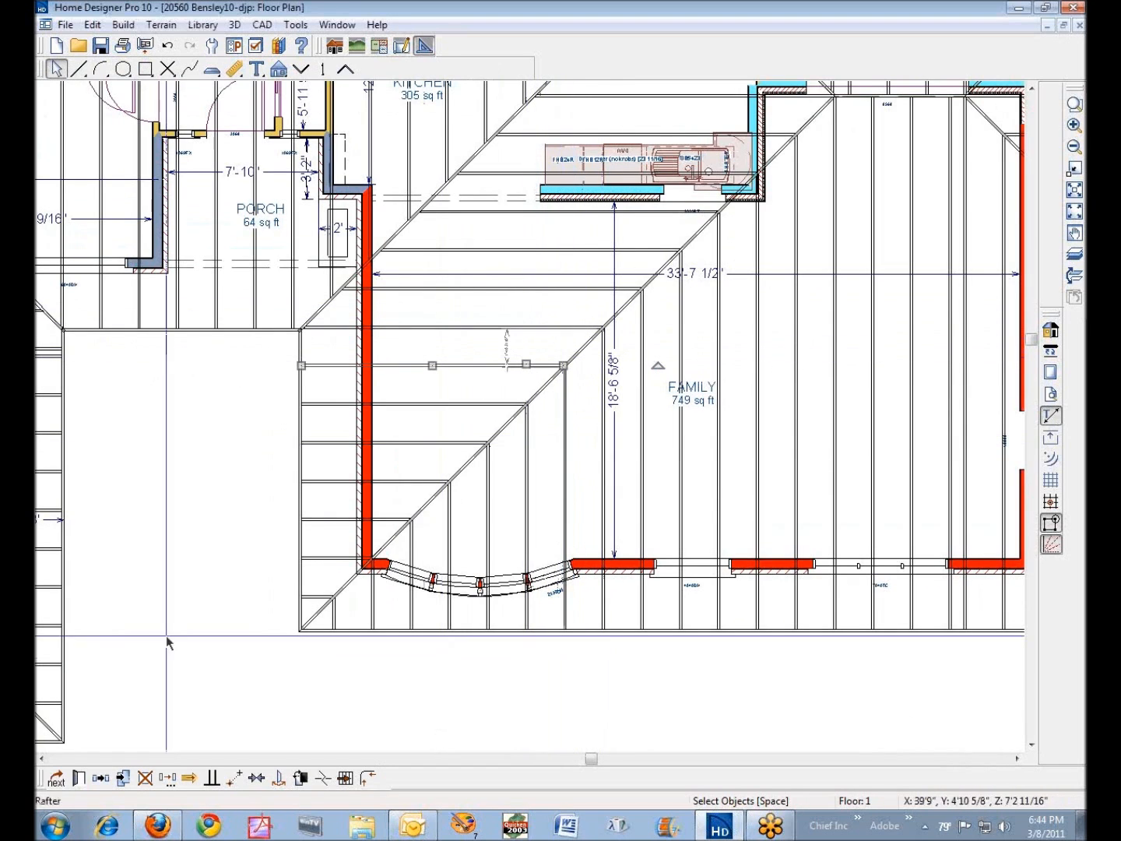
pyautogui.click(77, 778)
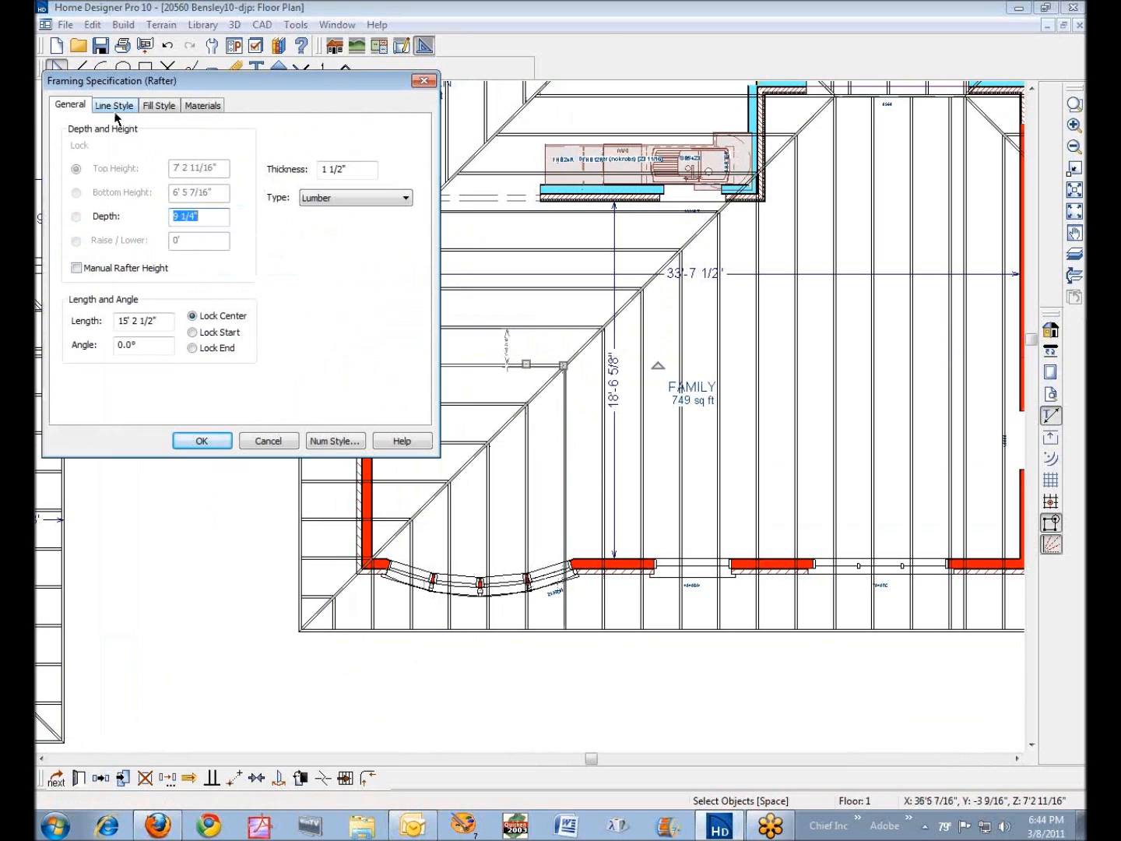
pyautogui.doubleClick(148, 346)
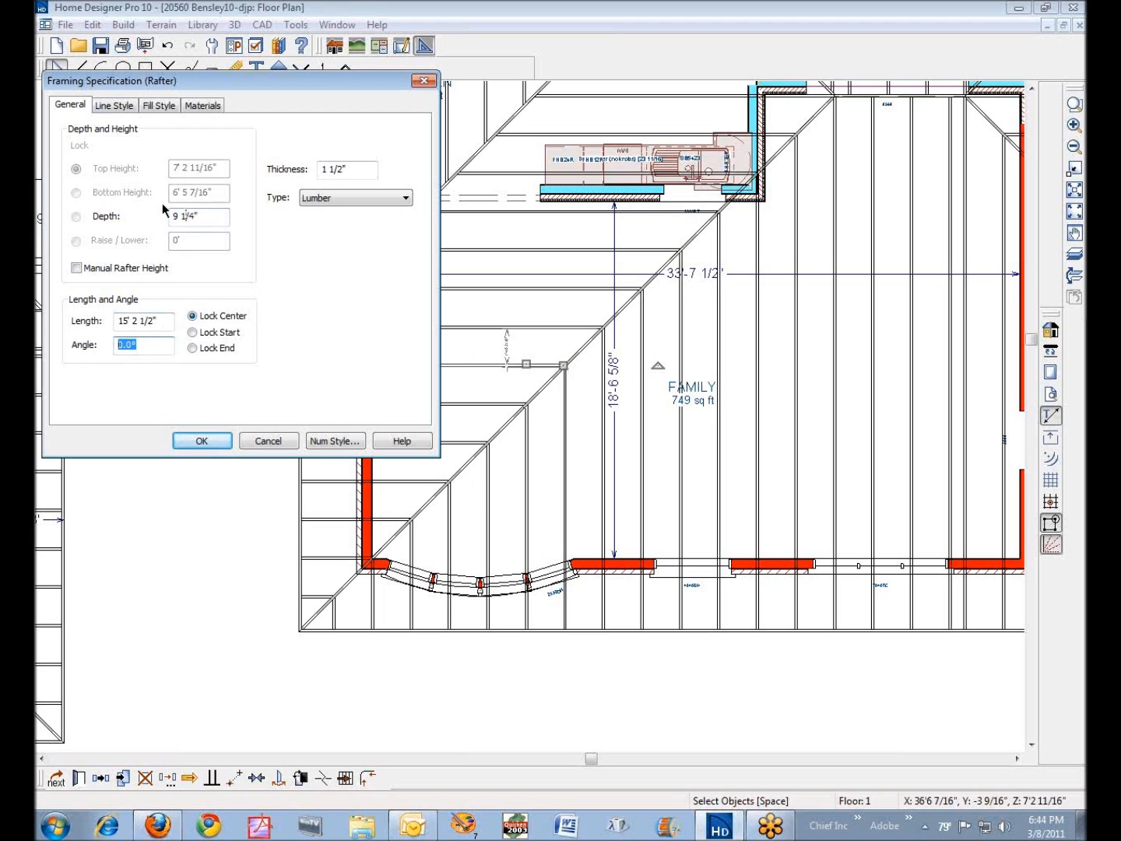
pyautogui.click(201, 441)
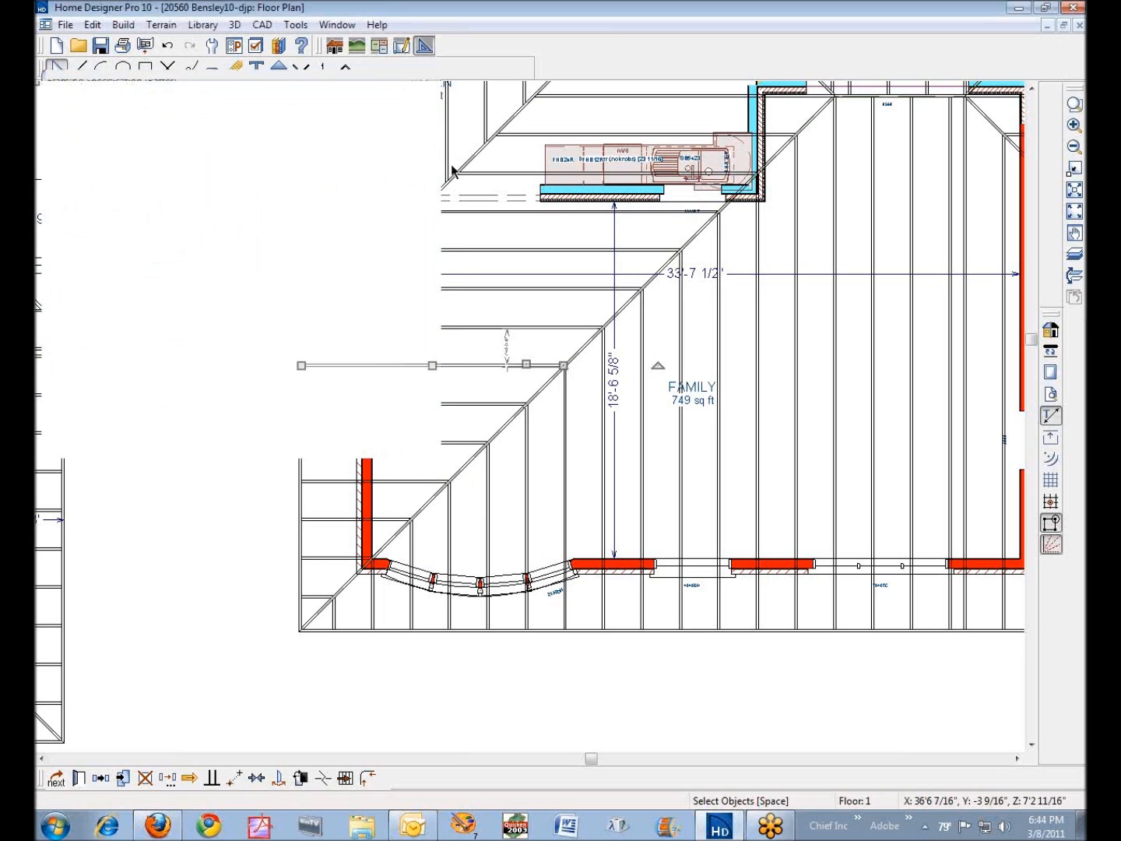
# - Create a backclipped cross section inside the Family room beside its porch-side wall, looking toward the Kitchen
pyautogui.click(279, 67)
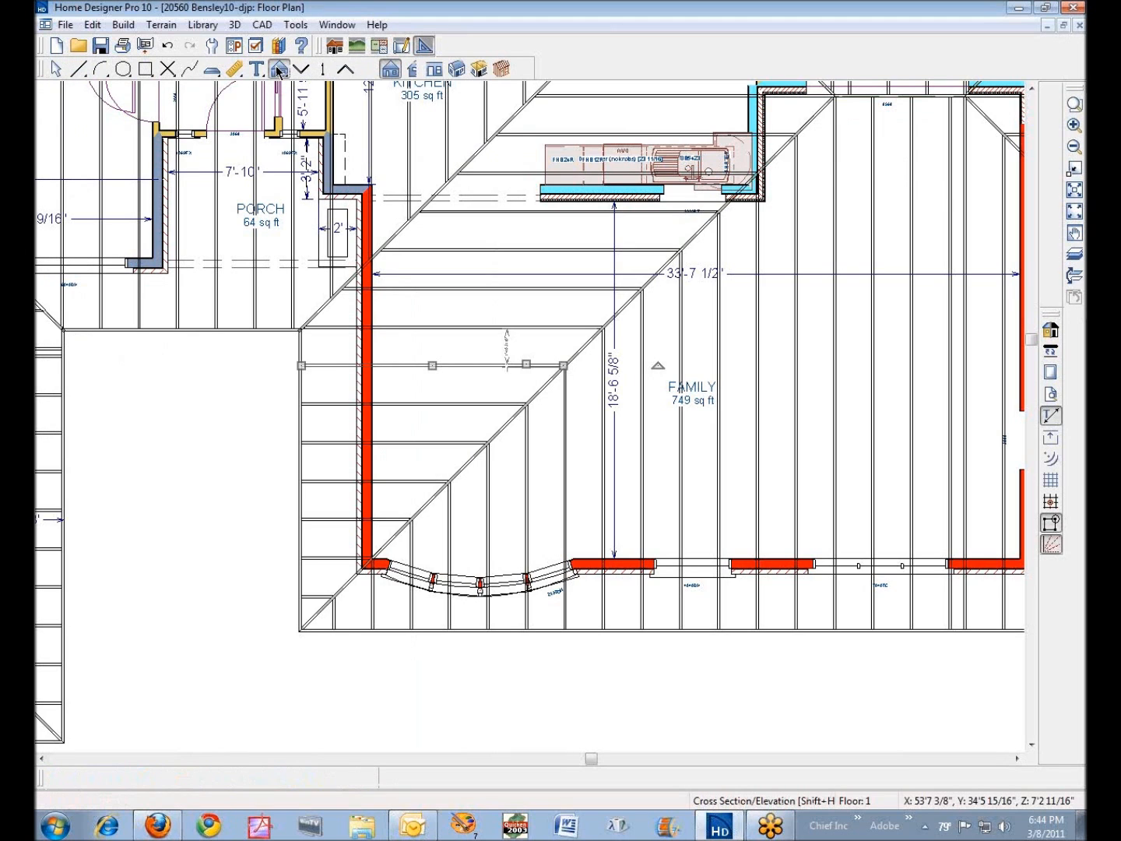
pyautogui.click(413, 69)
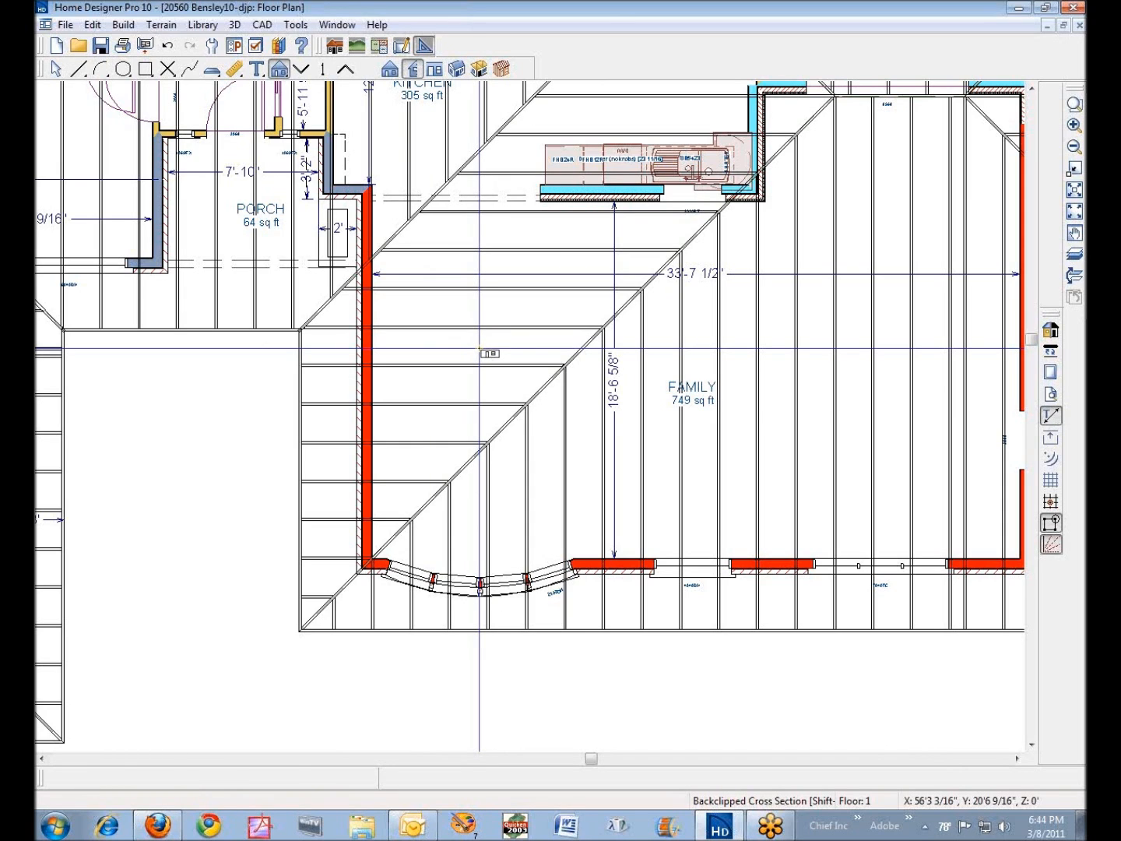
pyautogui.moveTo(479, 348); pyautogui.dragTo(480, 303)
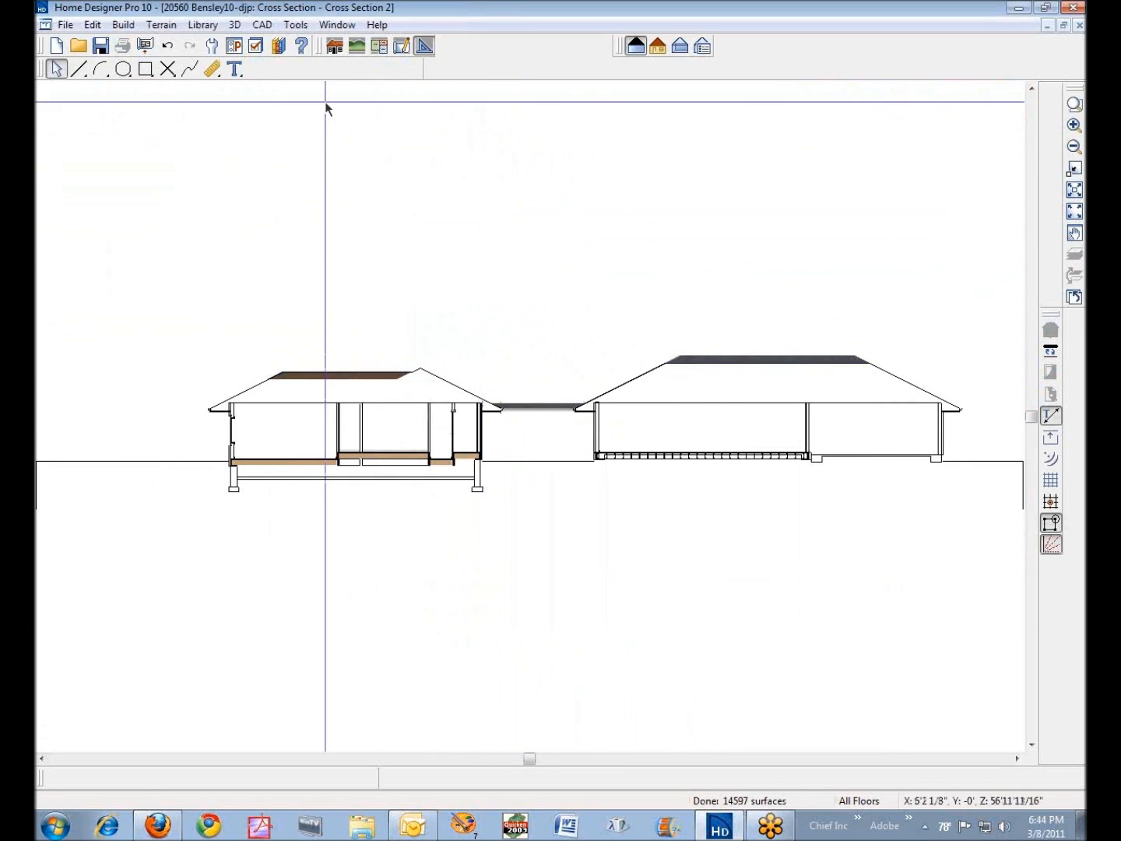
# - Display the "Framing, Roof" layer in the cross section view
pyautogui.click(255, 45)
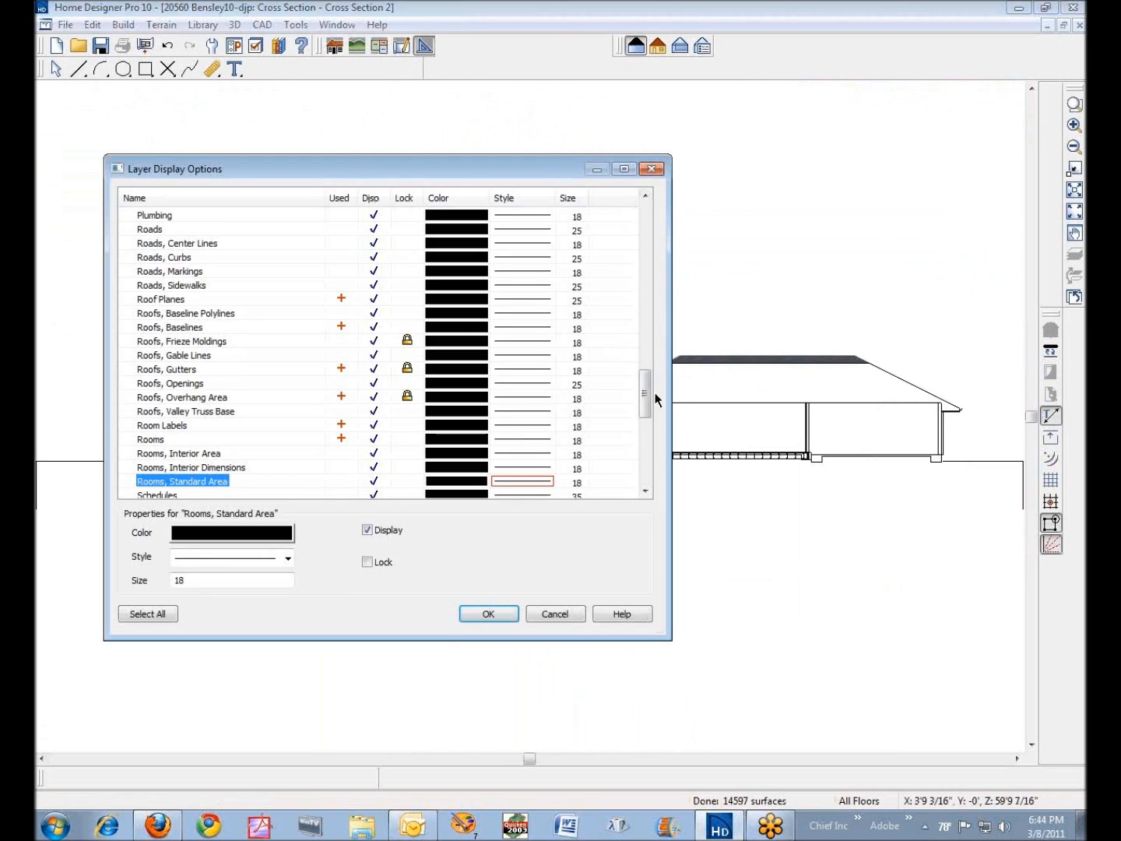
pyautogui.moveTo(644, 394); pyautogui.dragTo(642, 293)
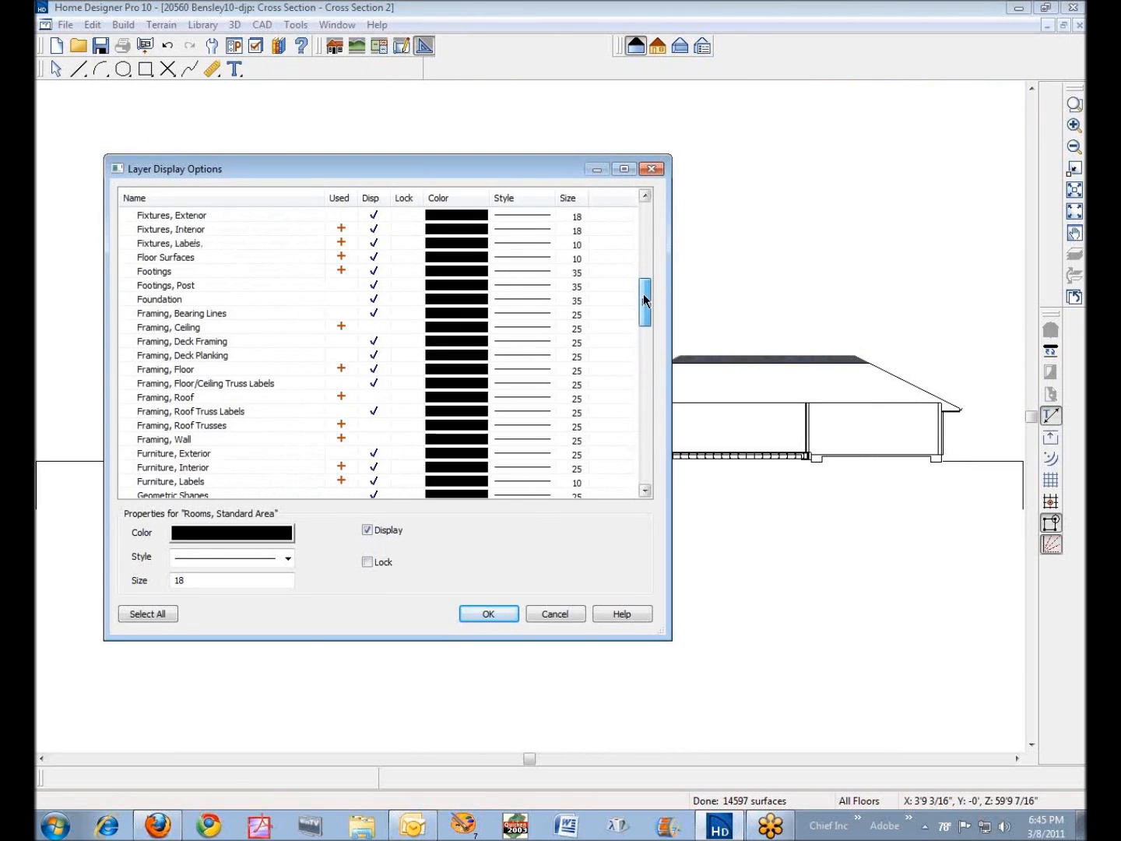
pyautogui.click(374, 398)
pyautogui.click(476, 616)
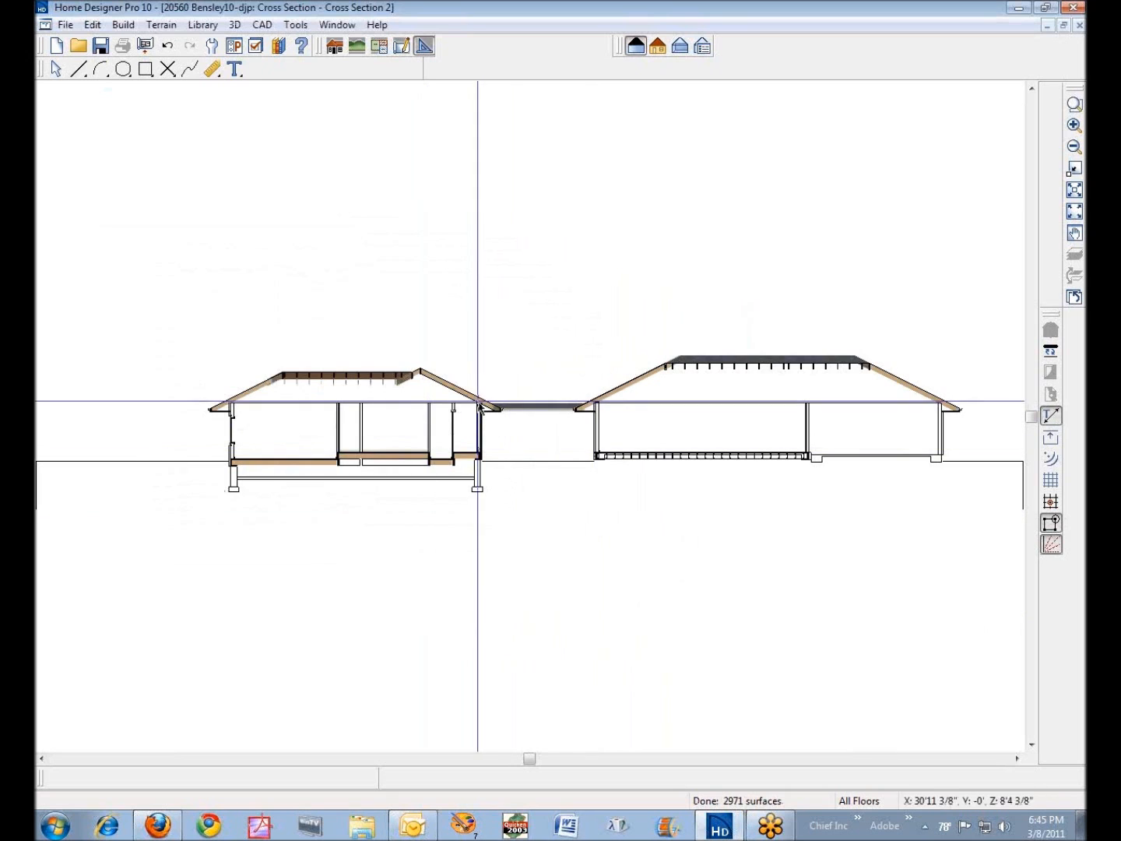
# - Inspect the length and angle in the sloped rafter's specification in the cross section, then close it without changes
pyautogui.click(1075, 103)
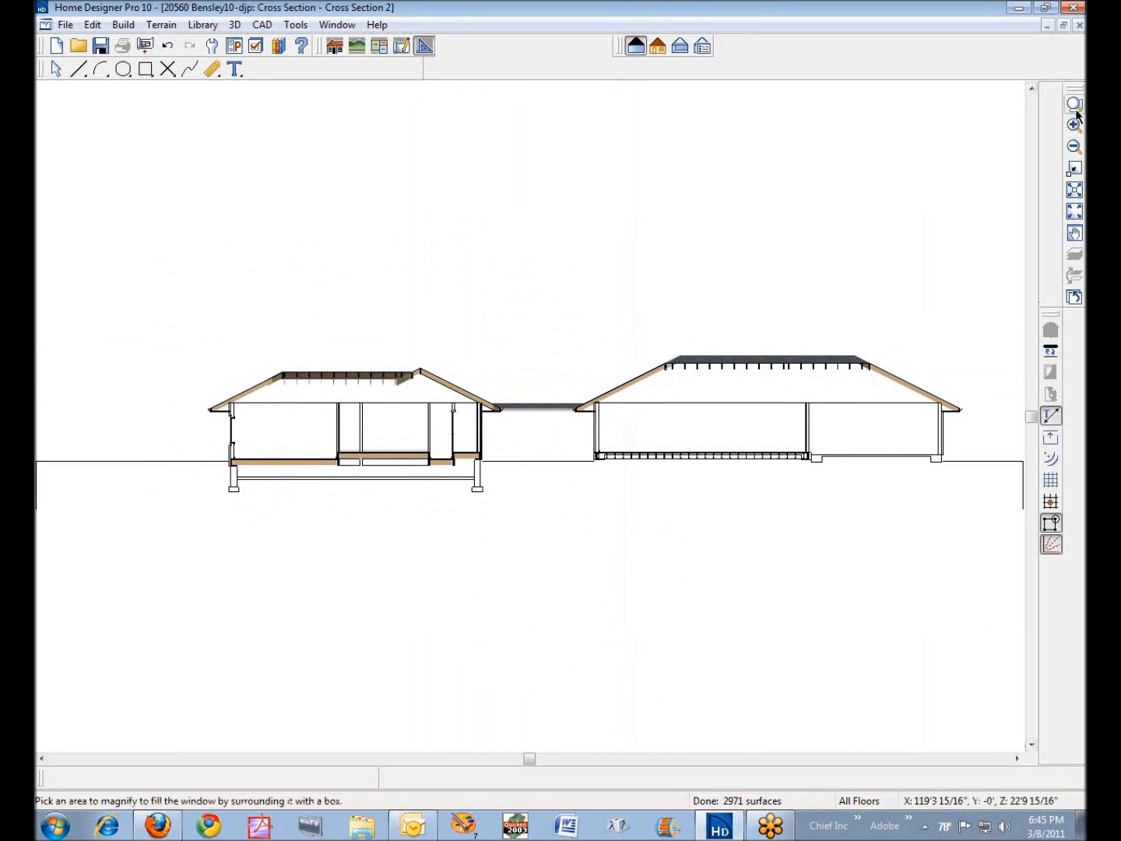
pyautogui.moveTo(558, 335); pyautogui.dragTo(693, 447)
pyautogui.click(601, 383)
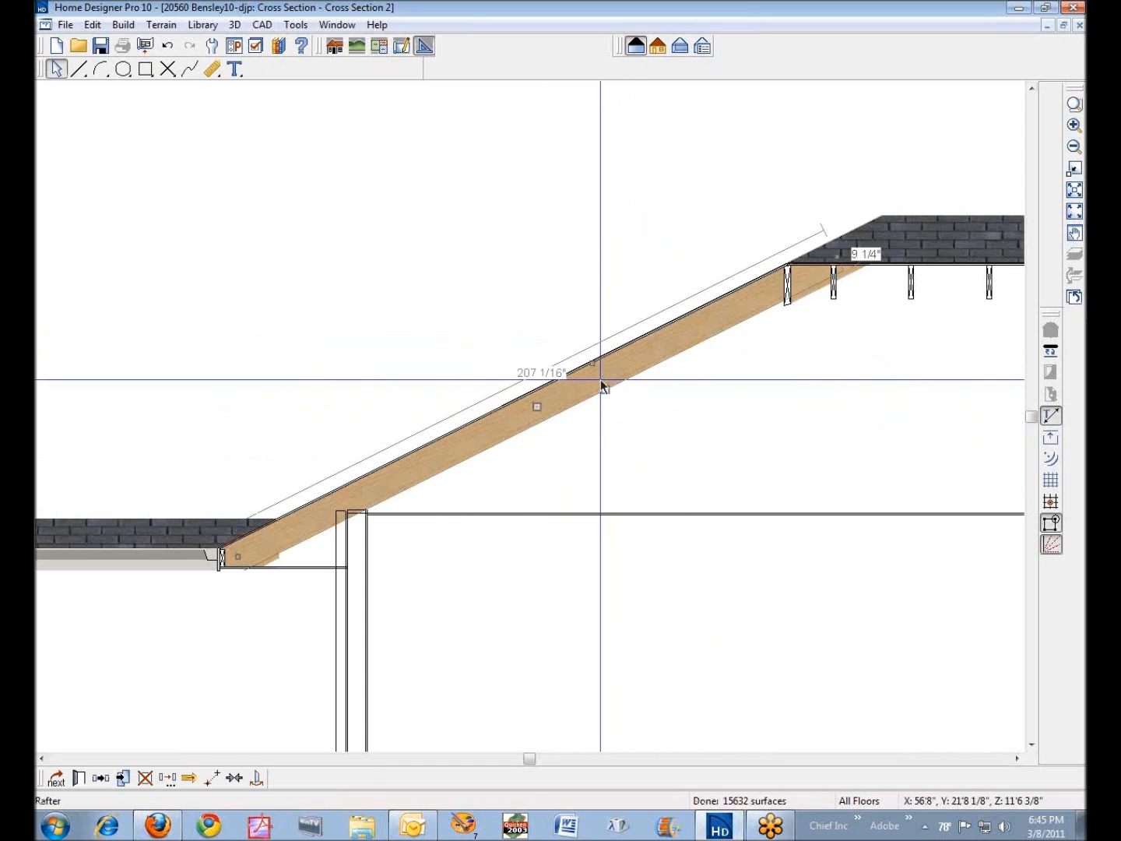
pyautogui.rightClick(601, 384)
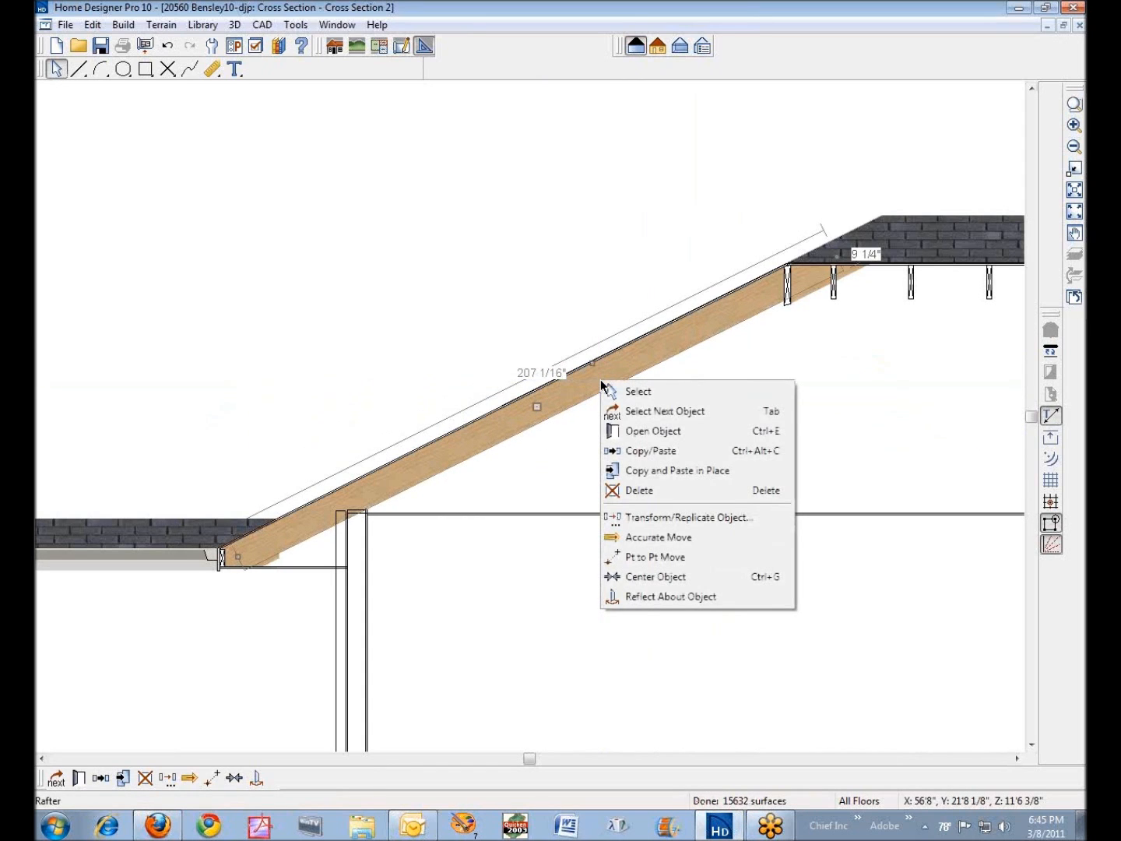
pyautogui.click(637, 431)
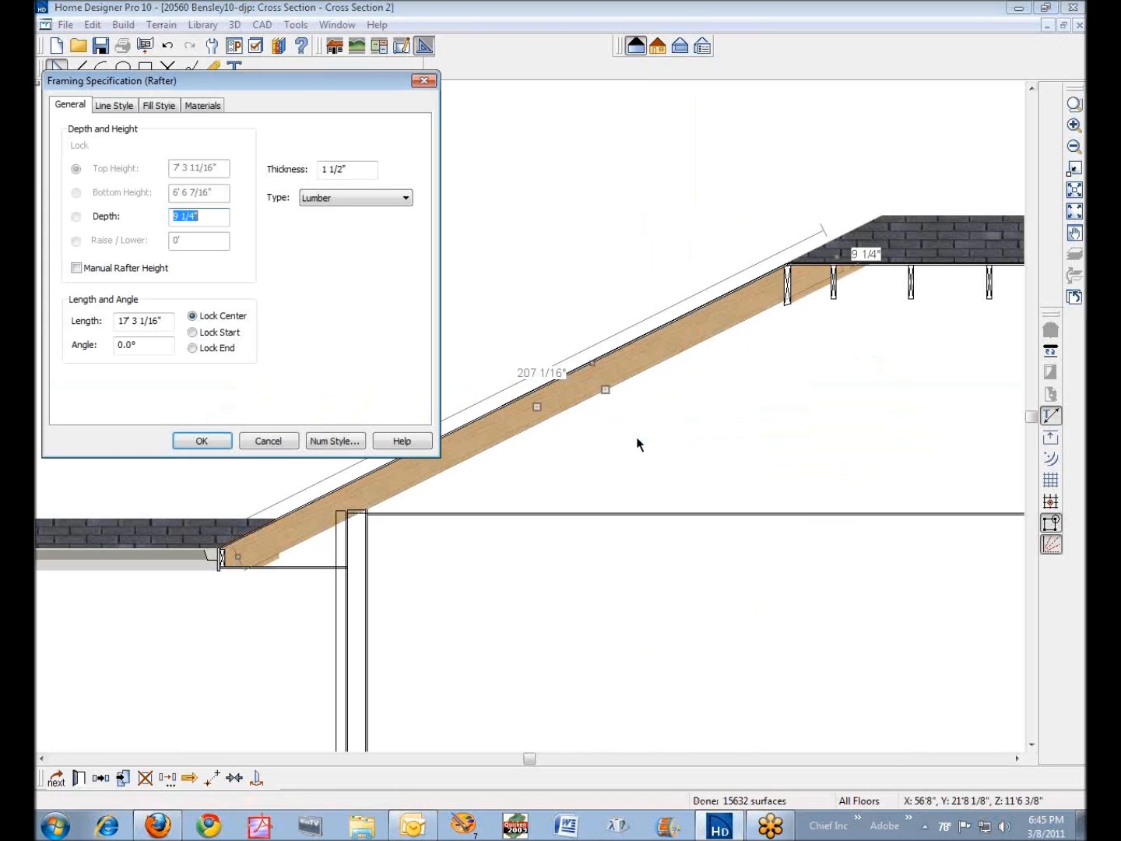
pyautogui.doubleClick(144, 347)
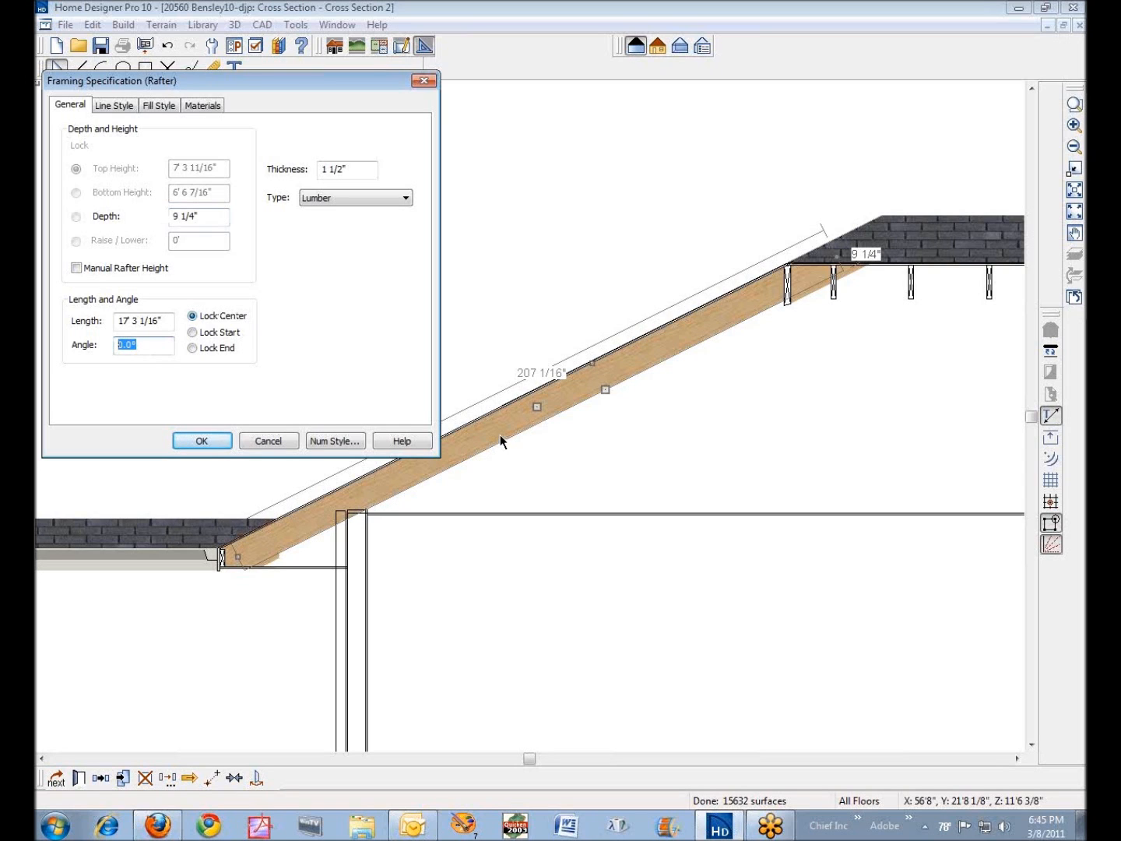
pyautogui.click(275, 445)
# - Check the angles in the specifications of the fascia and the diagonal ridge rafter near the porch in the floor plan
pyautogui.hotkey('ctrl', 'Tab')
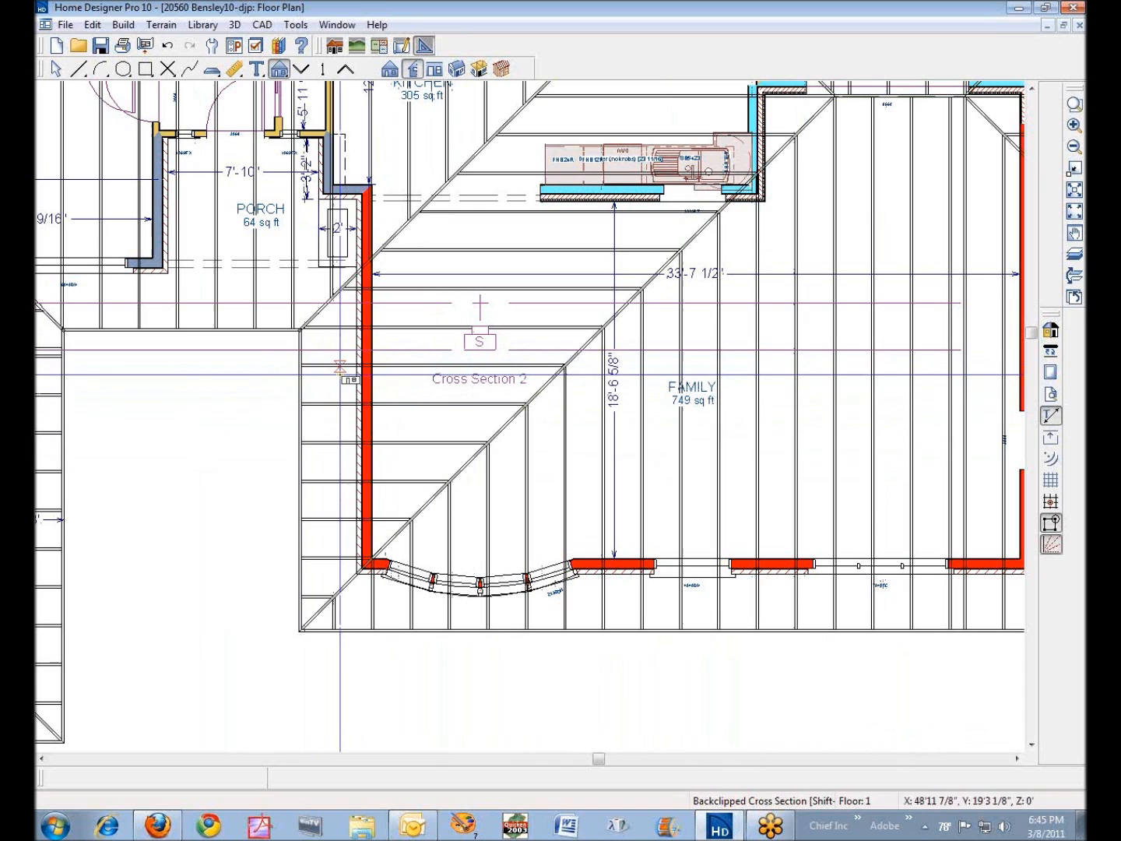
pyautogui.rightClick(299, 390)
pyautogui.click(373, 444)
pyautogui.click(142, 344)
pyautogui.click(278, 446)
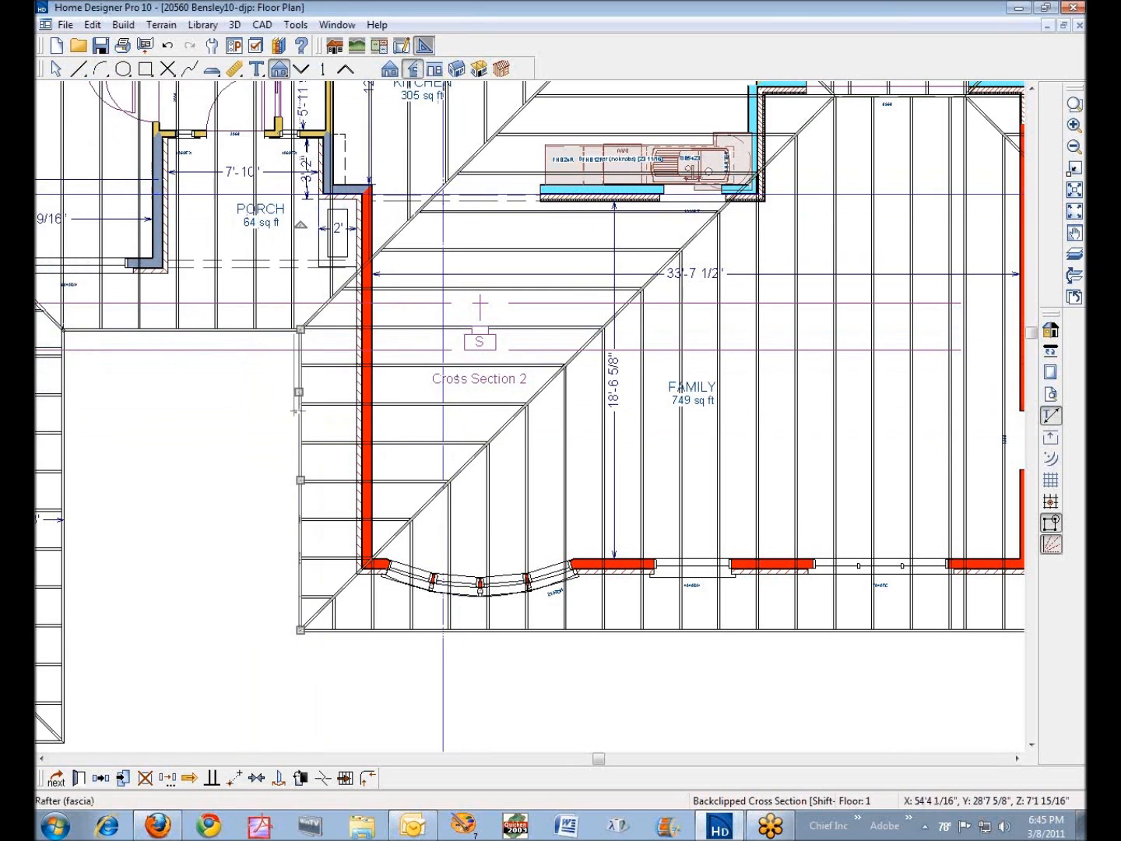
pyautogui.rightClick(437, 195)
pyautogui.rightClick(469, 146)
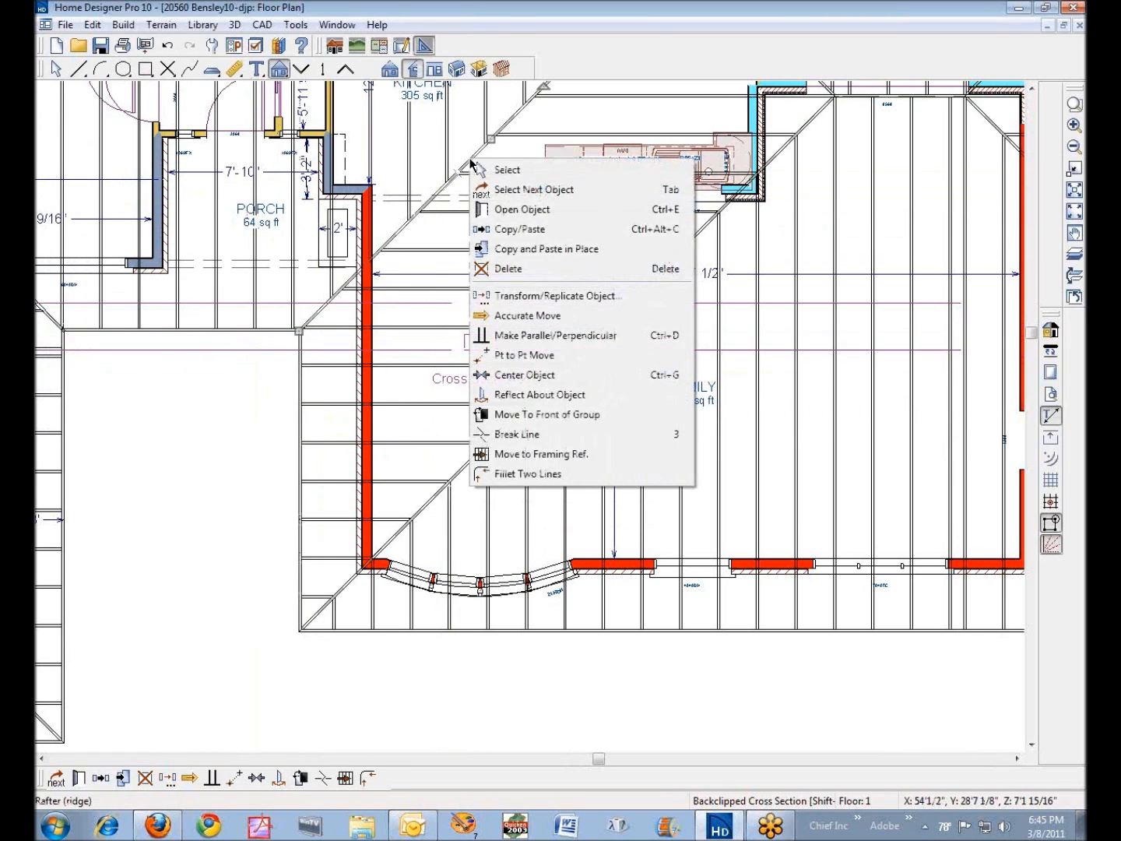
pyautogui.click(555, 214)
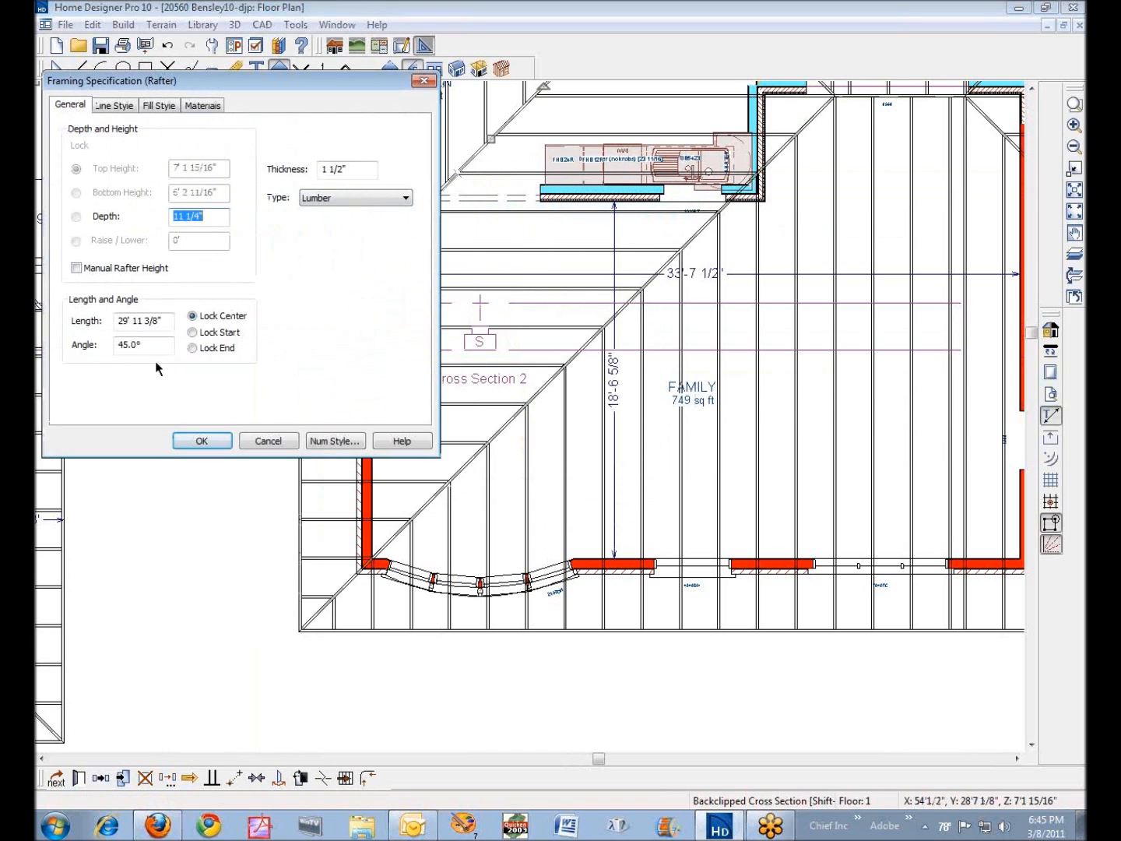
pyautogui.click(269, 441)
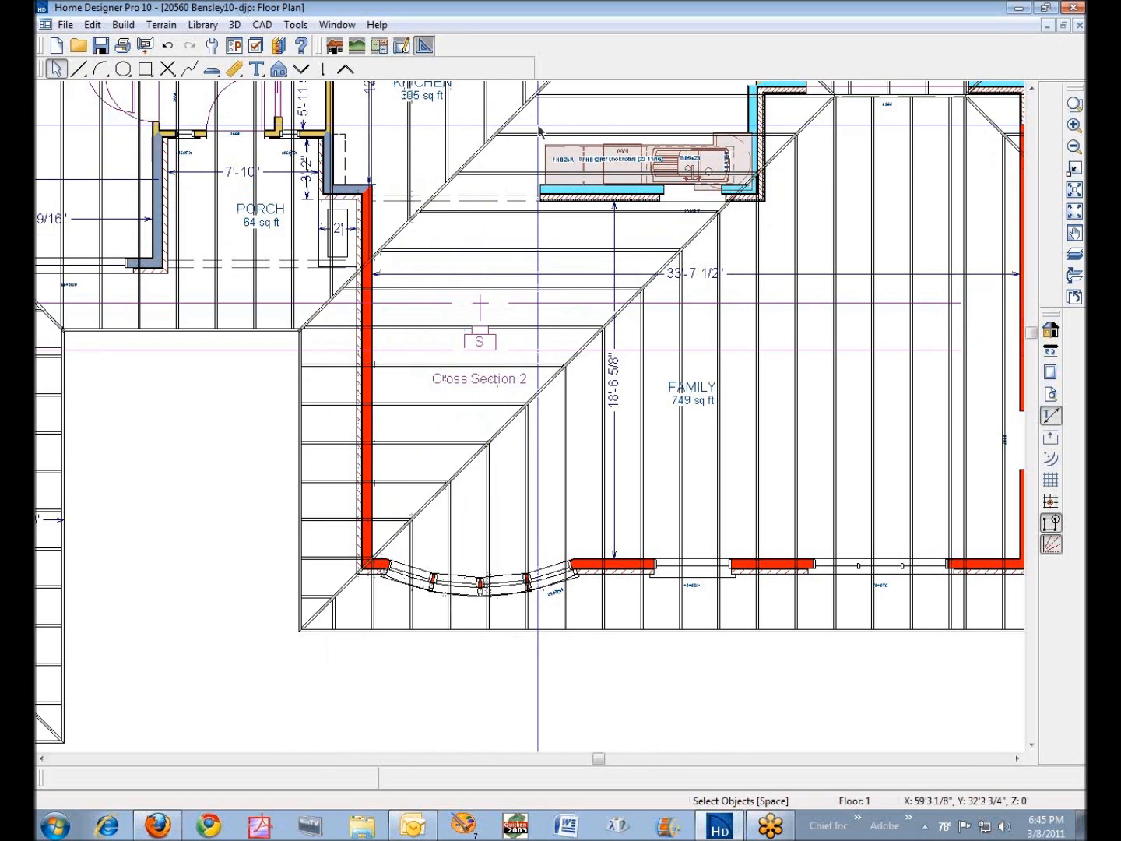
# - Look through the general, line style, fill style and material settings of the sloped rafter in the cross section
pyautogui.hotkey('ctrl', 'Tab')
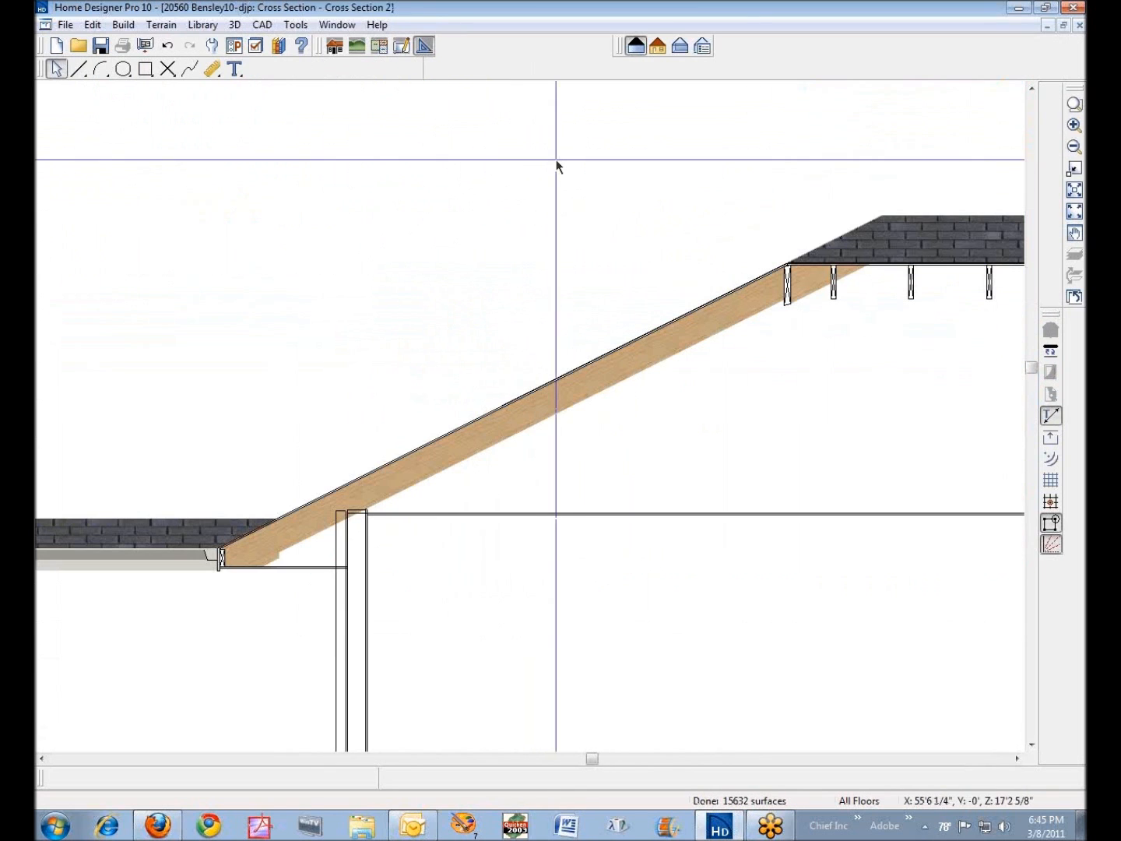
pyautogui.rightClick(526, 421)
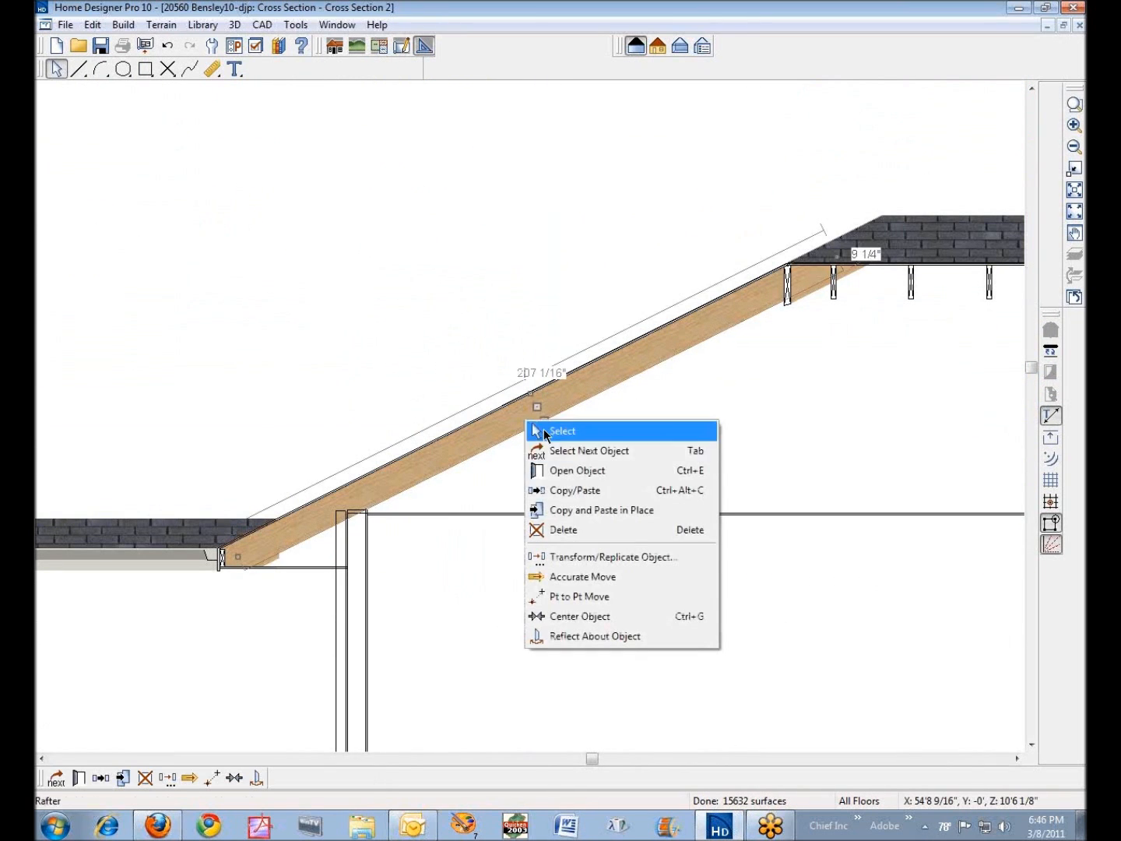
pyautogui.click(588, 472)
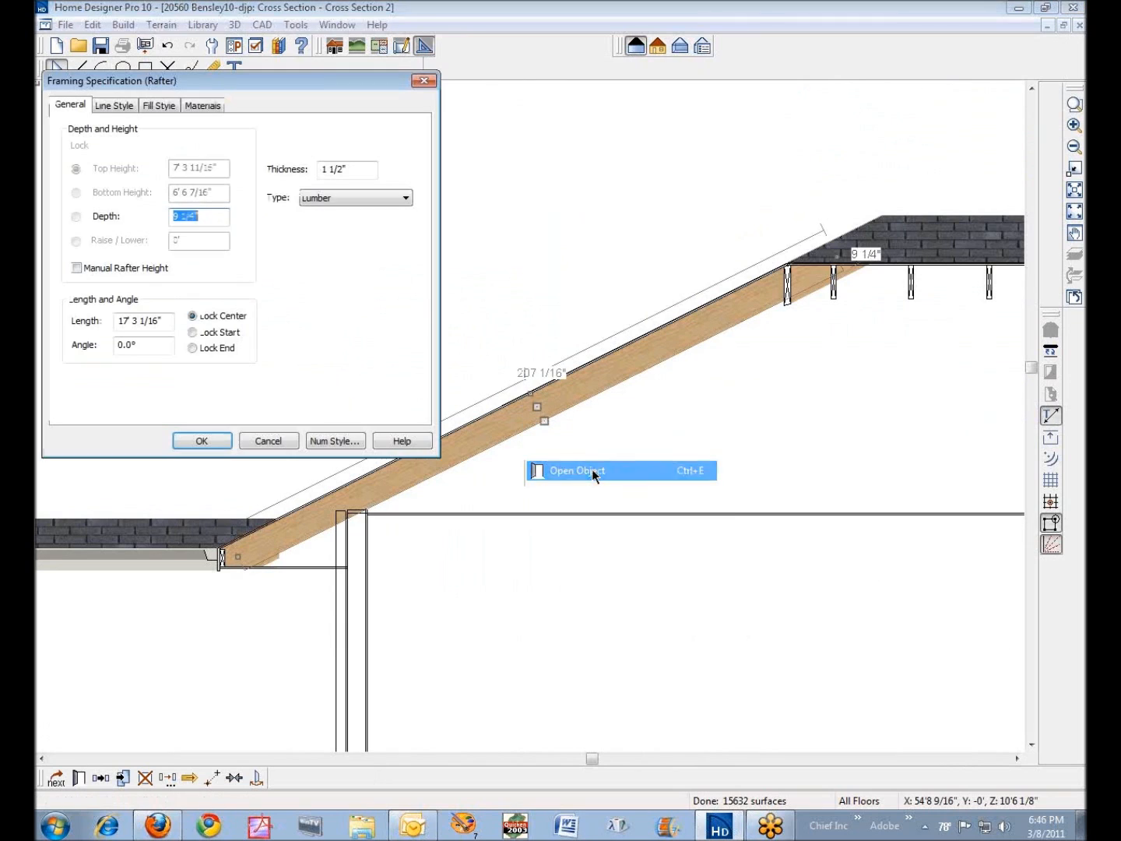
pyautogui.click(122, 106)
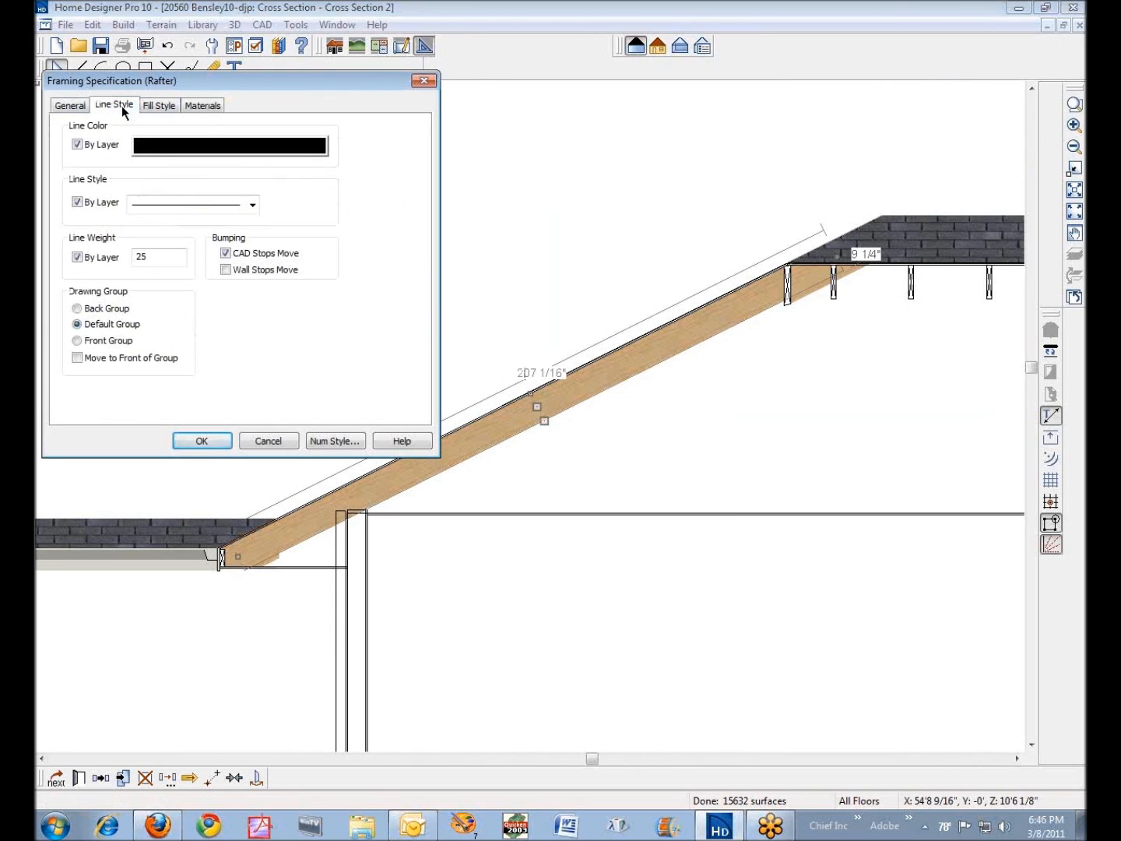
pyautogui.click(164, 105)
pyautogui.click(204, 106)
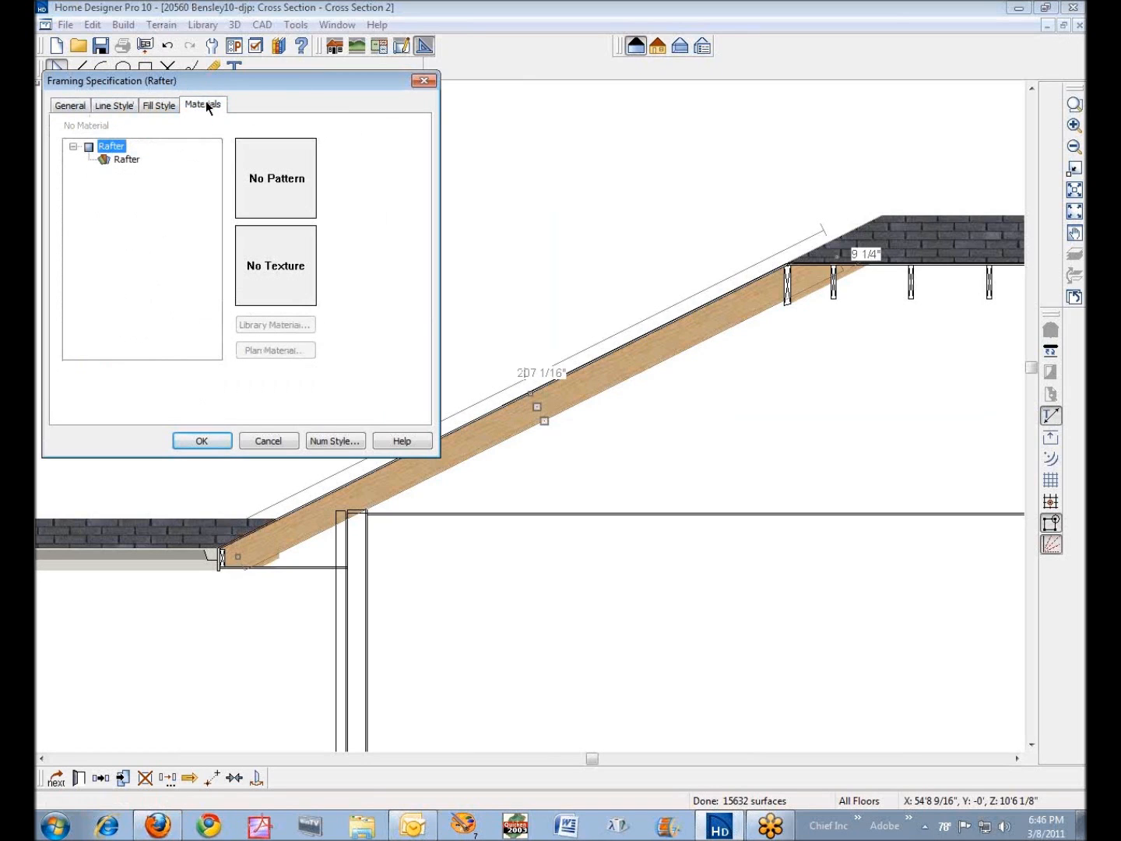
pyautogui.click(61, 106)
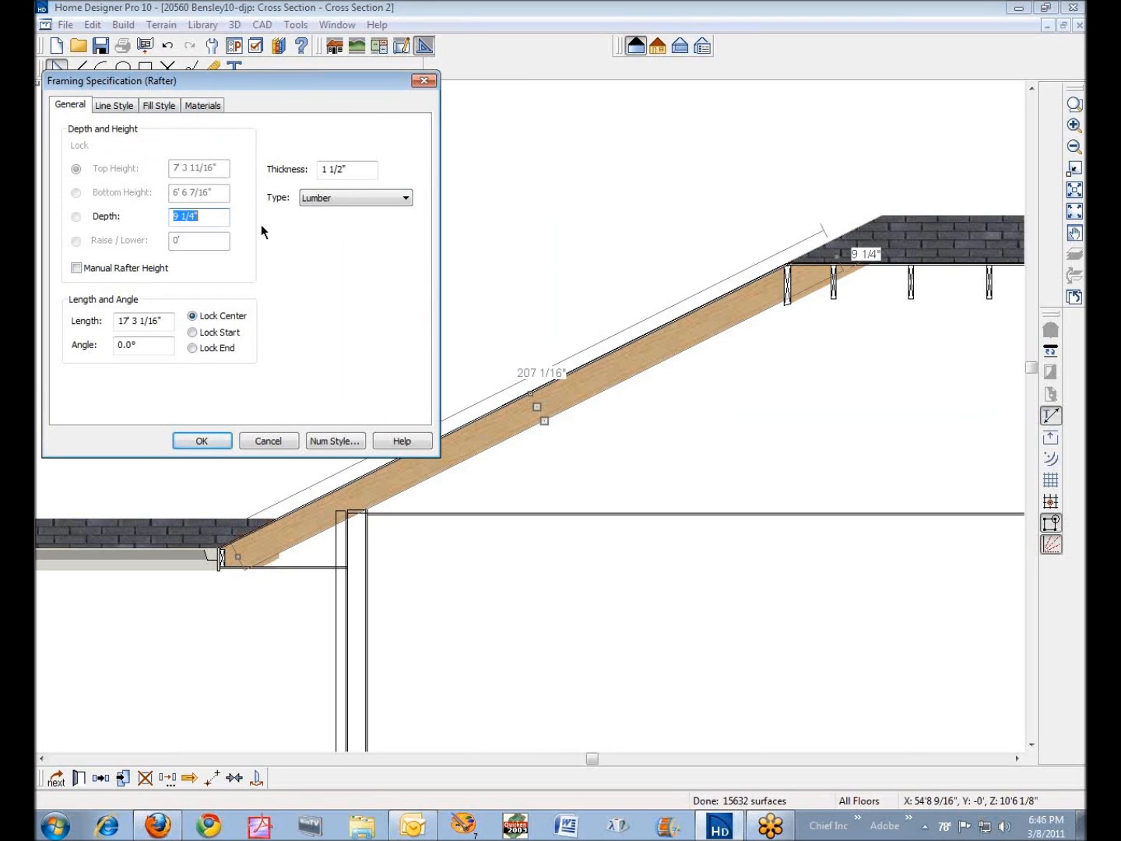
pyautogui.click(263, 441)
pyautogui.click(402, 335)
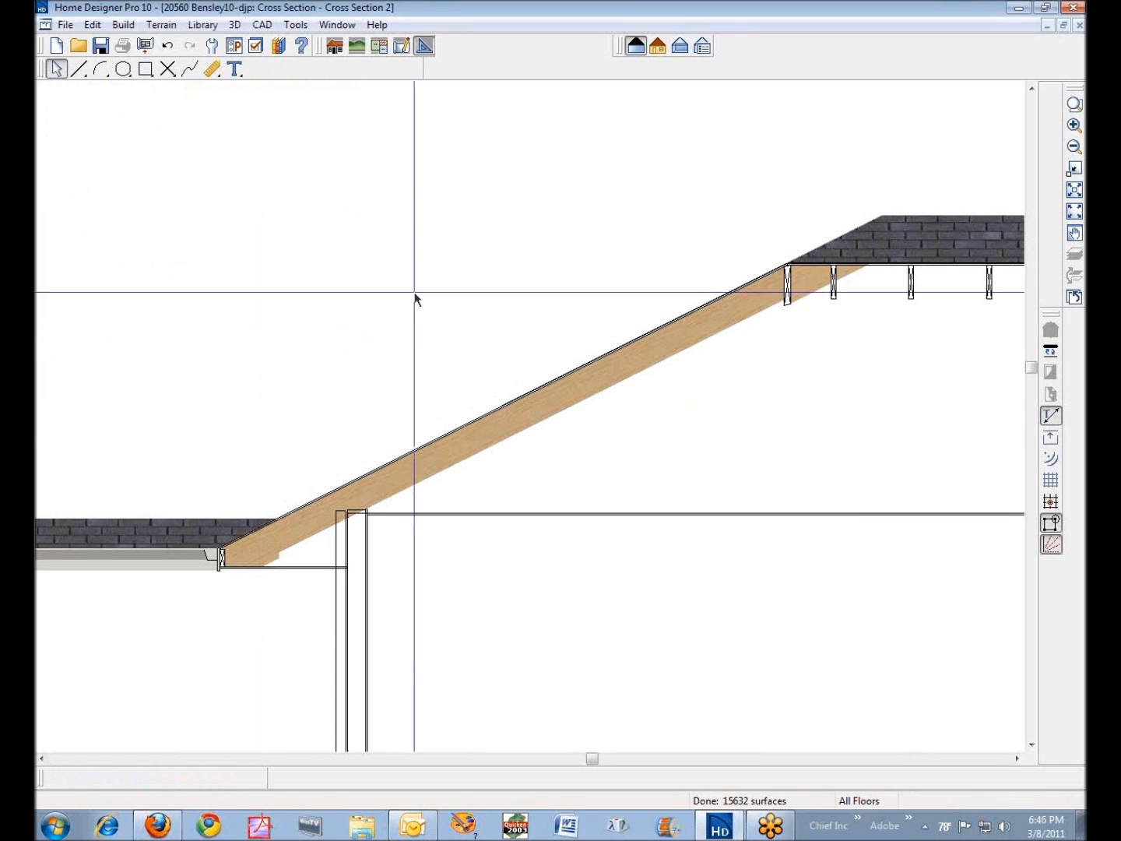
# - Draw a CAD line about 16'-2 3/4" long along the rafter's top edge and move it parallel above the roof
pyautogui.click(81, 71)
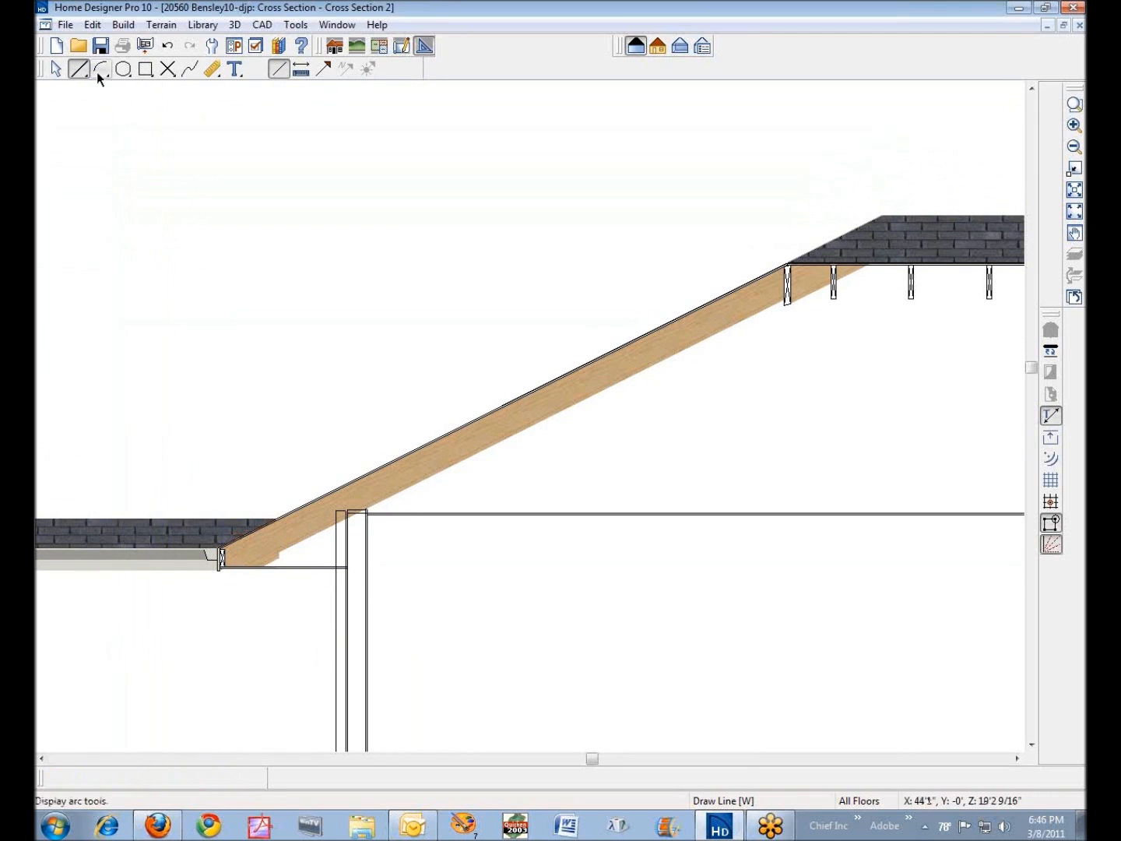
pyautogui.click(220, 537)
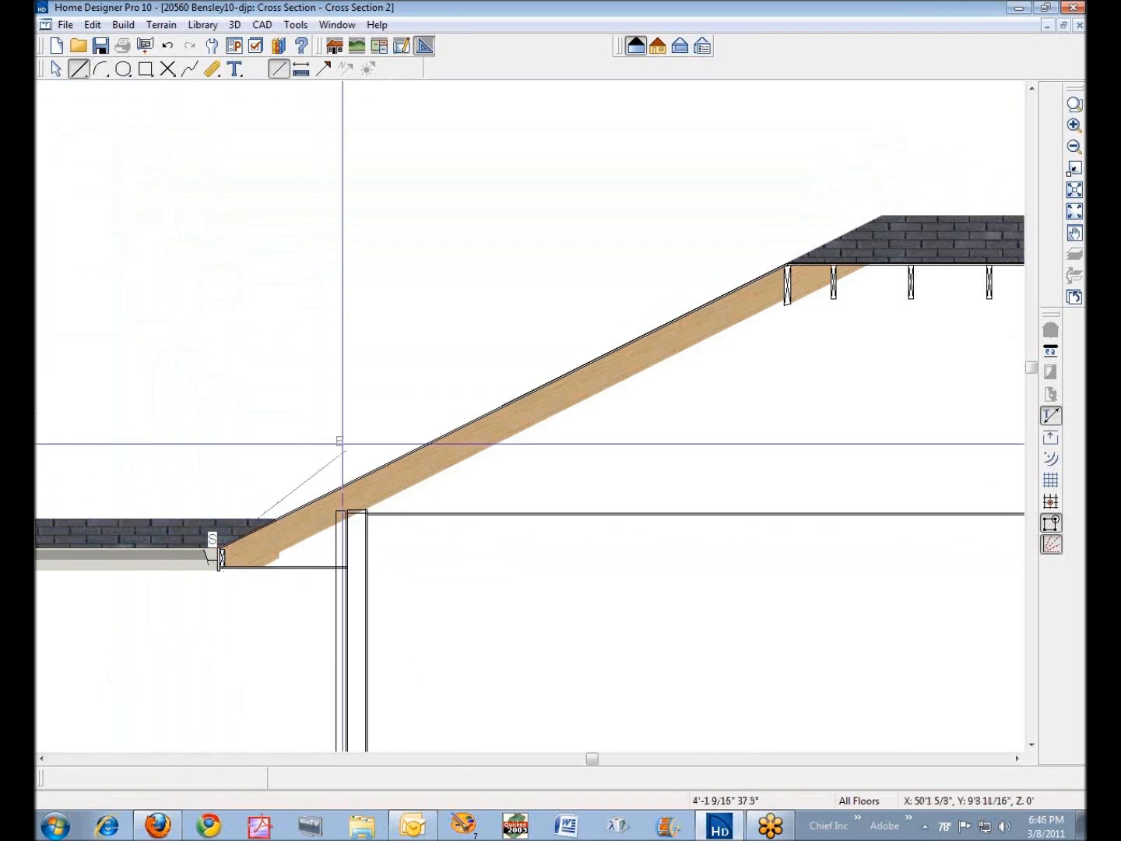
pyautogui.click(785, 267)
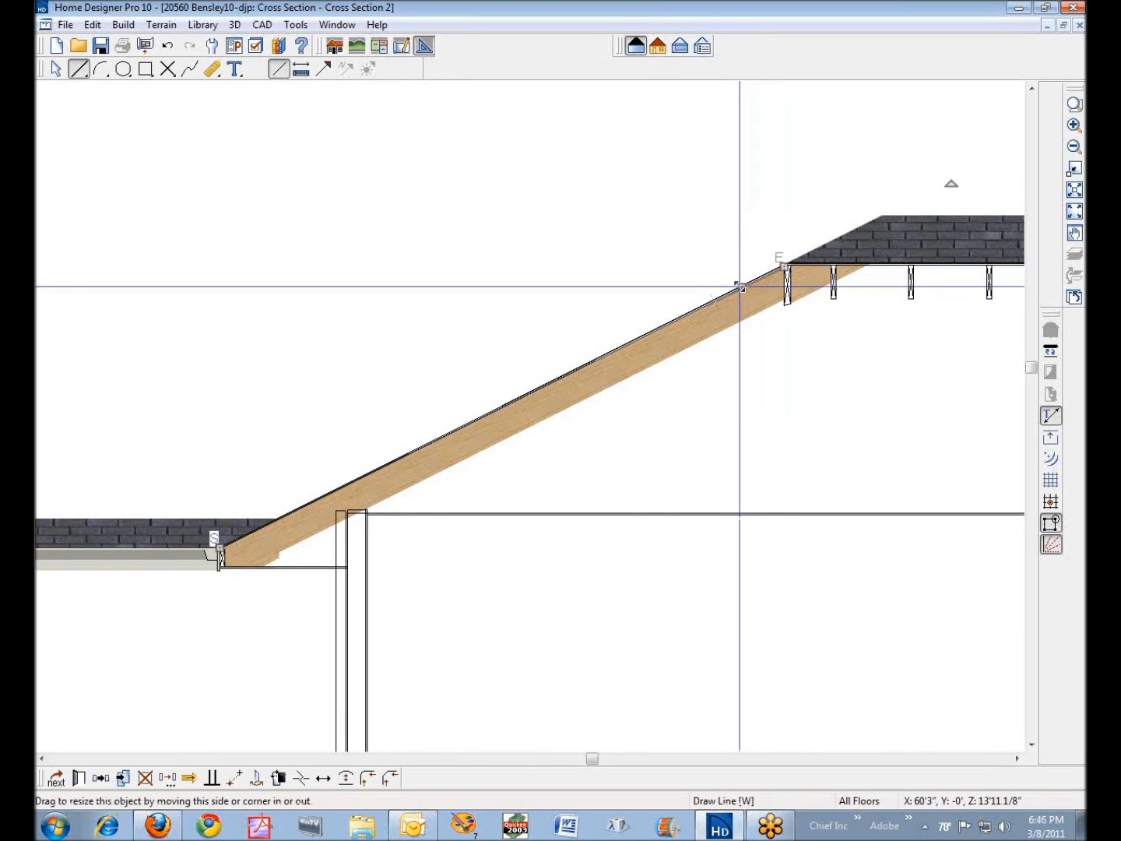
pyautogui.moveTo(739, 287); pyautogui.dragTo(704, 251)
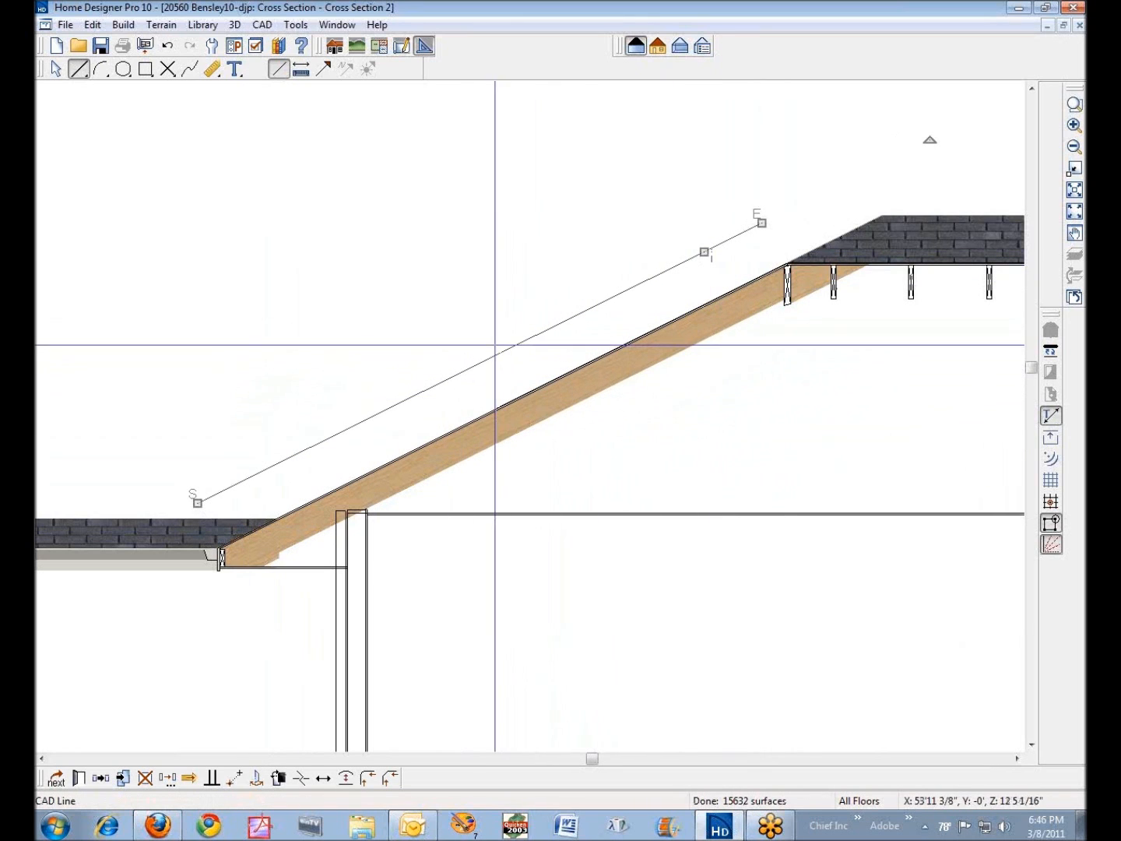
# - Open the CAD line's specification and set the angle style to Minutes + Seconds
pyautogui.click(81, 778)
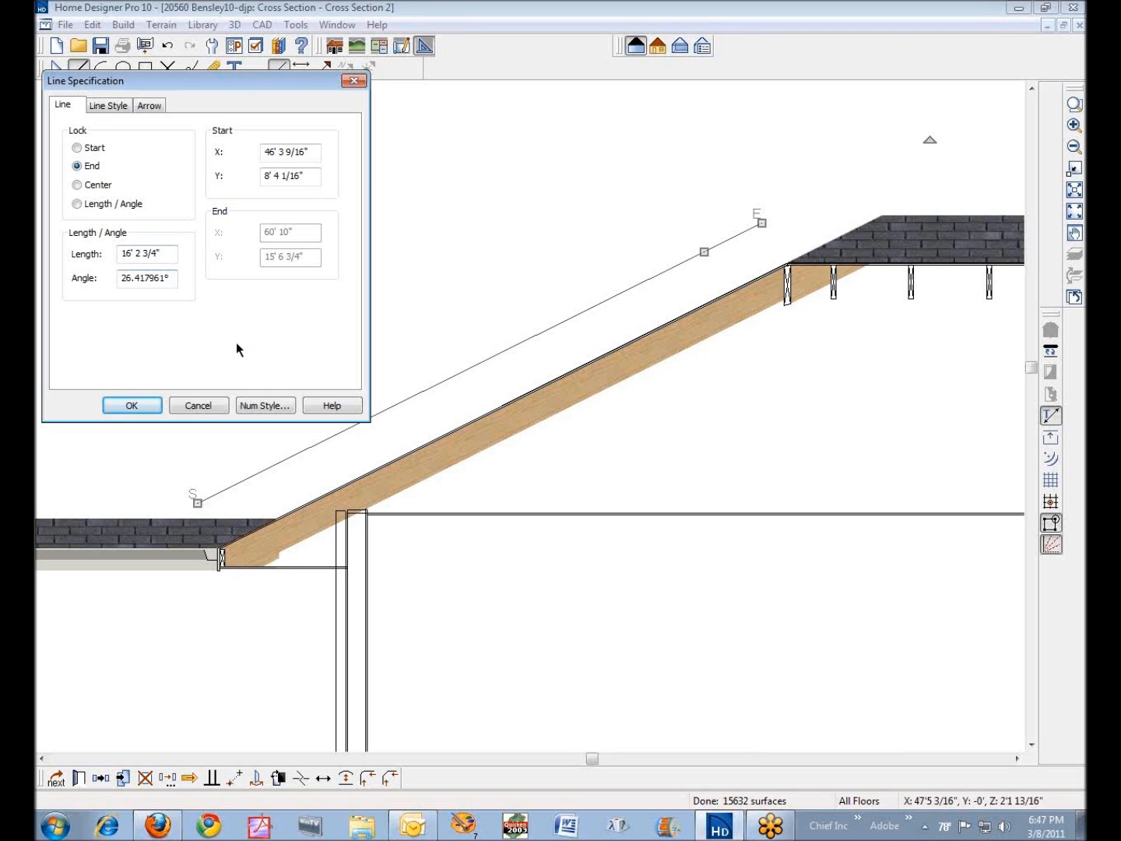
pyautogui.click(261, 406)
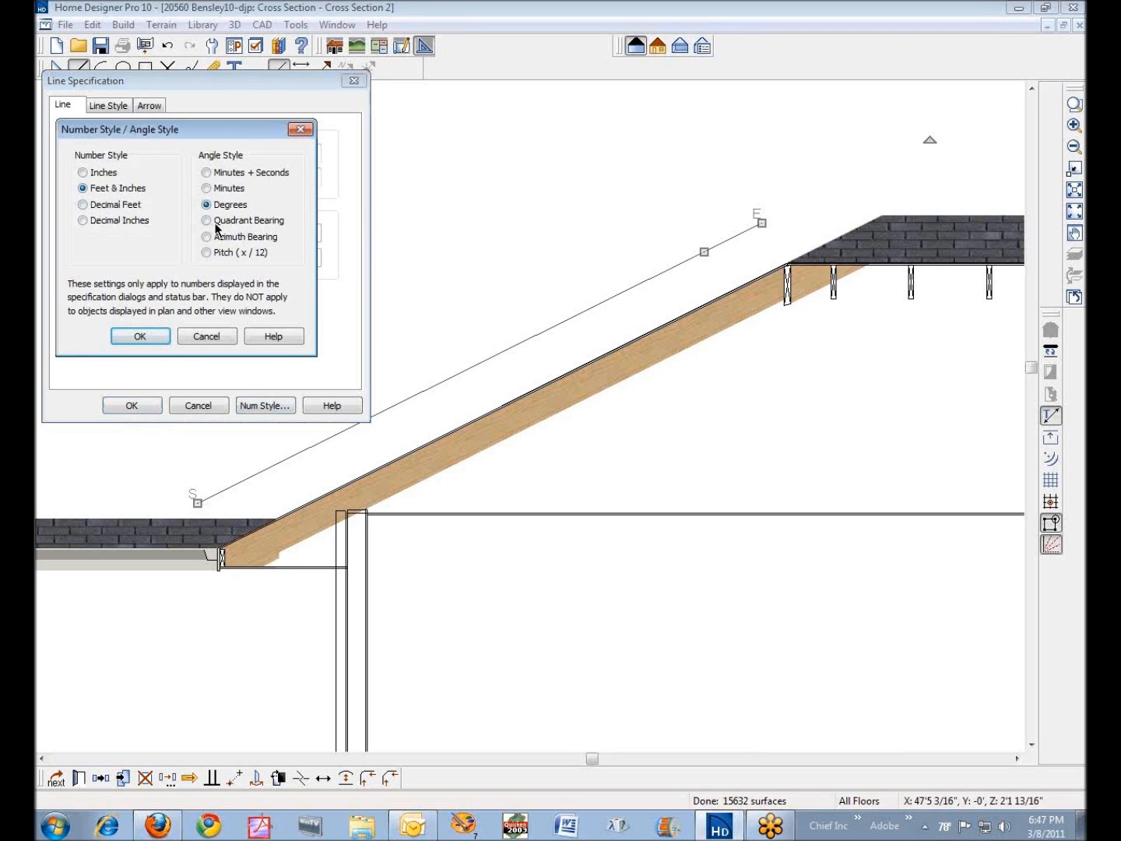
pyautogui.click(211, 174)
pyautogui.click(140, 337)
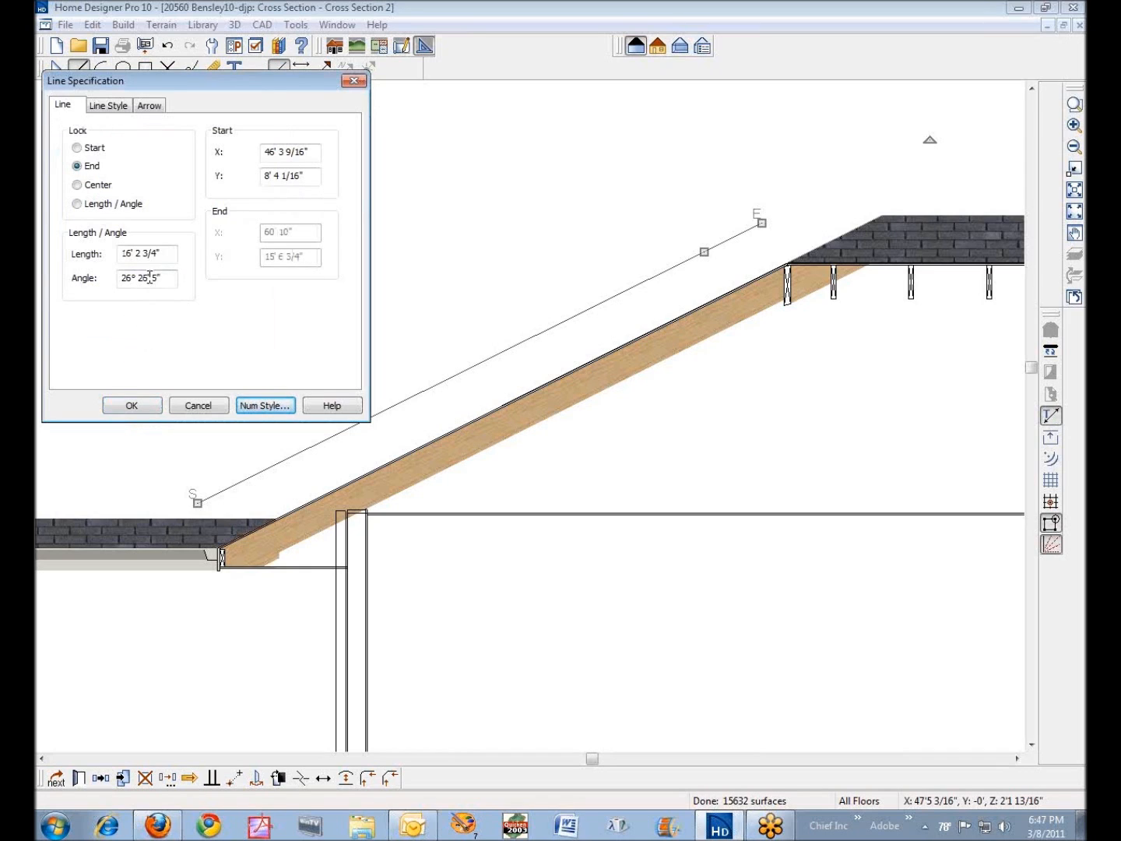
# - Set the angle style to Pitch (x / 12) and check the CAD line's angle again in its reopened specification
pyautogui.click(263, 405)
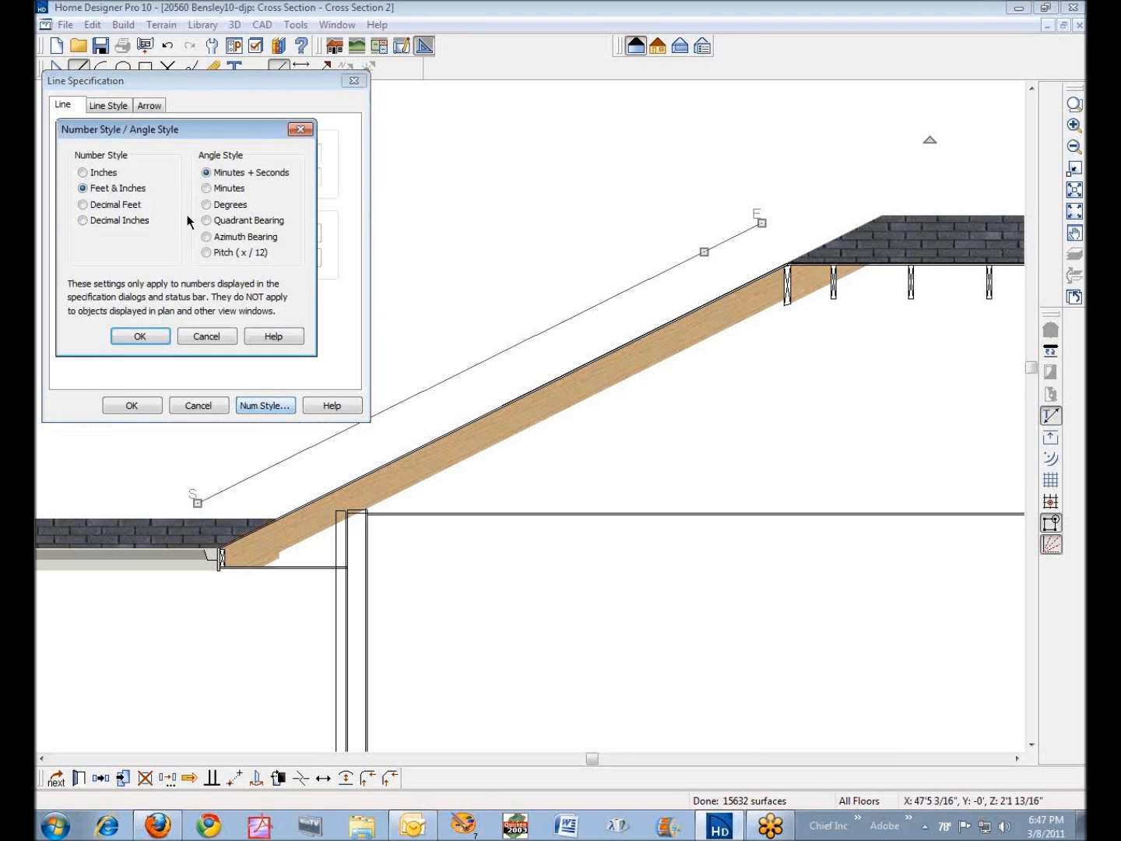
pyautogui.click(207, 252)
pyautogui.click(154, 337)
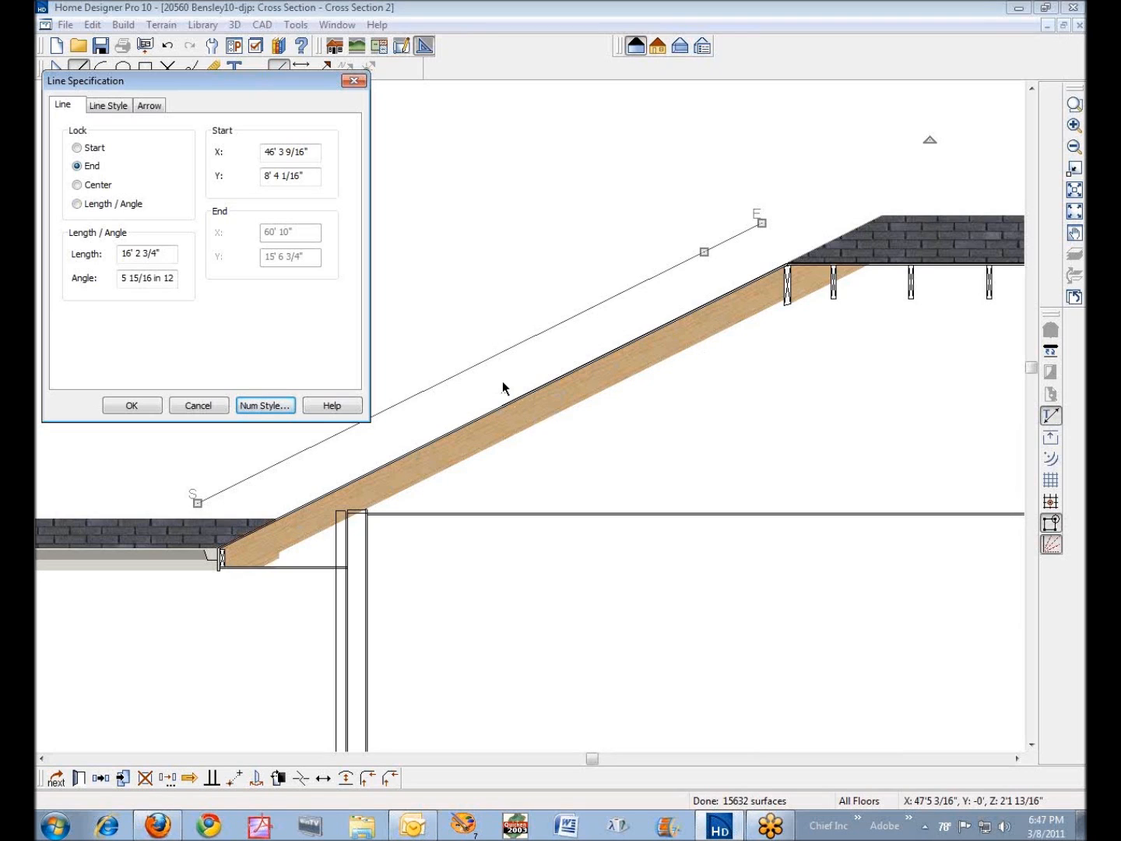
pyautogui.click(215, 406)
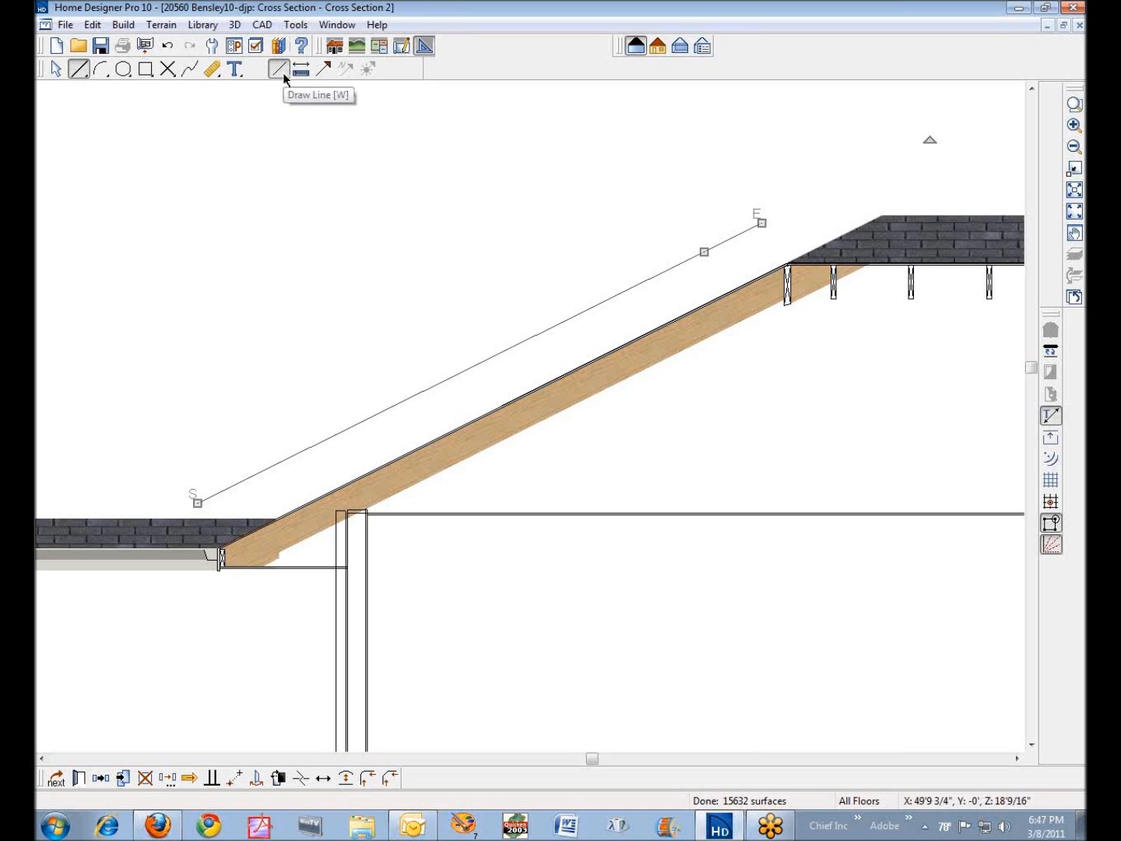
pyautogui.click(80, 778)
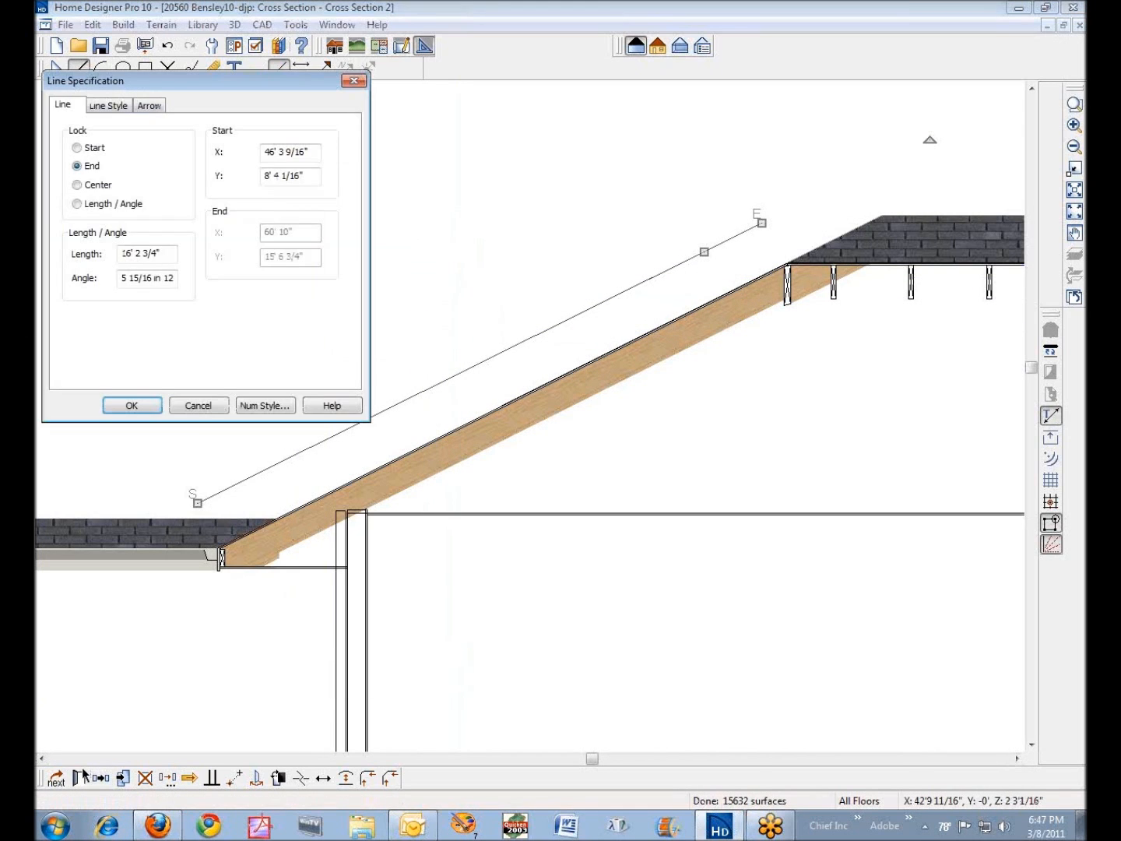
pyautogui.click(198, 405)
# - Draw a second CAD line sloping downward across the first line and the rafter
pyautogui.click(88, 68)
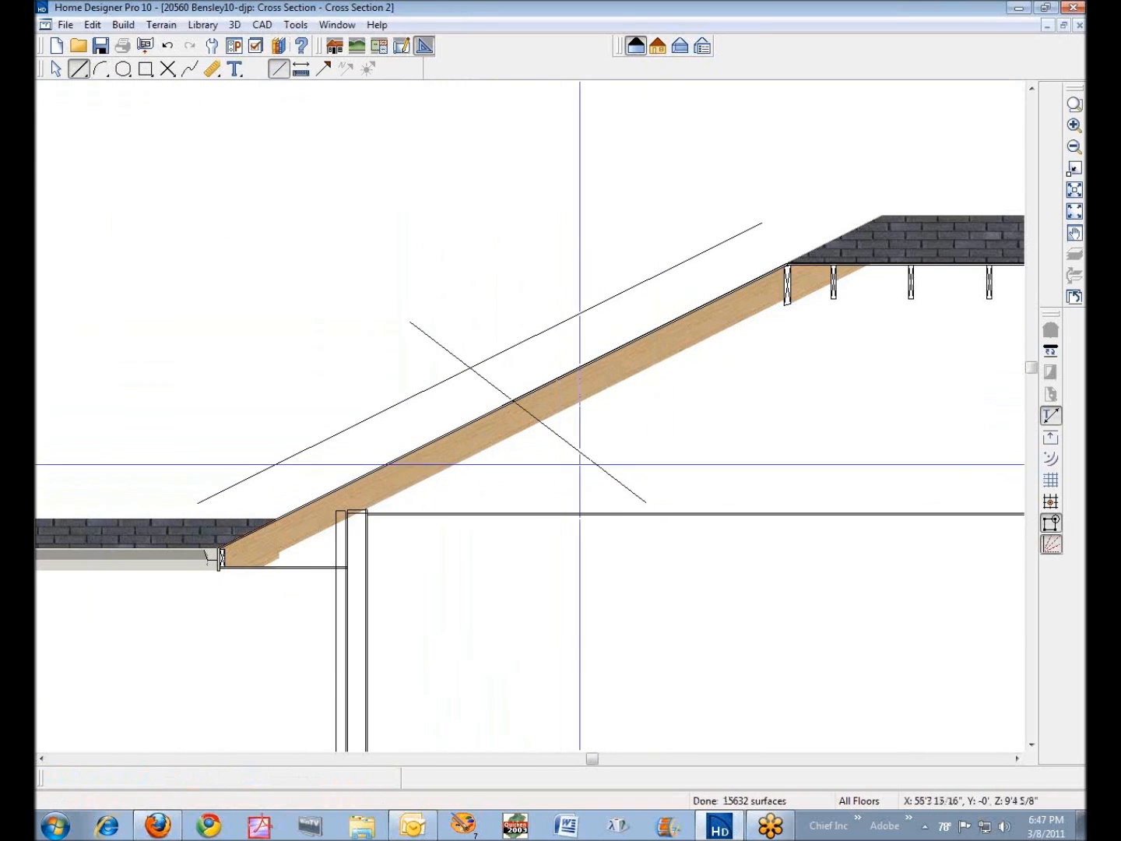
# - Set the angle style to Degrees in the downward-sloping CAD line's specification and check the line's angle
pyautogui.click(596, 465)
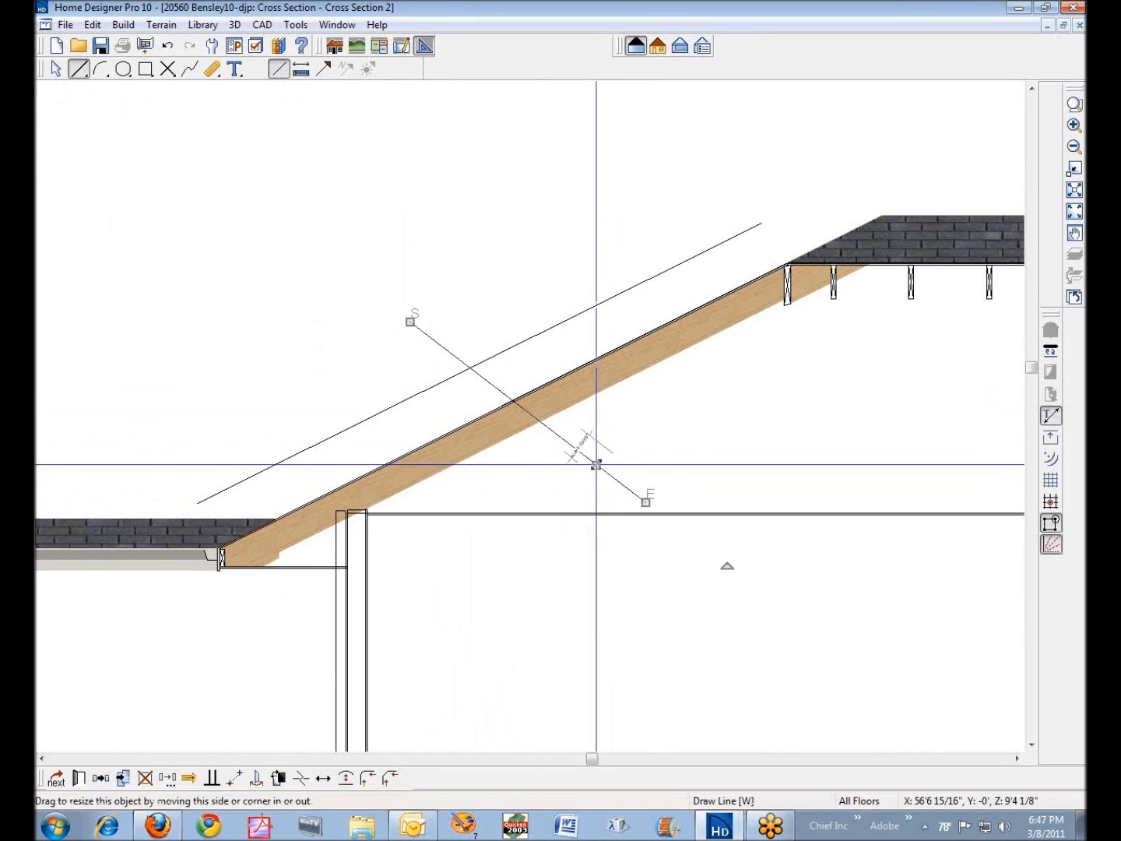
pyautogui.click(78, 779)
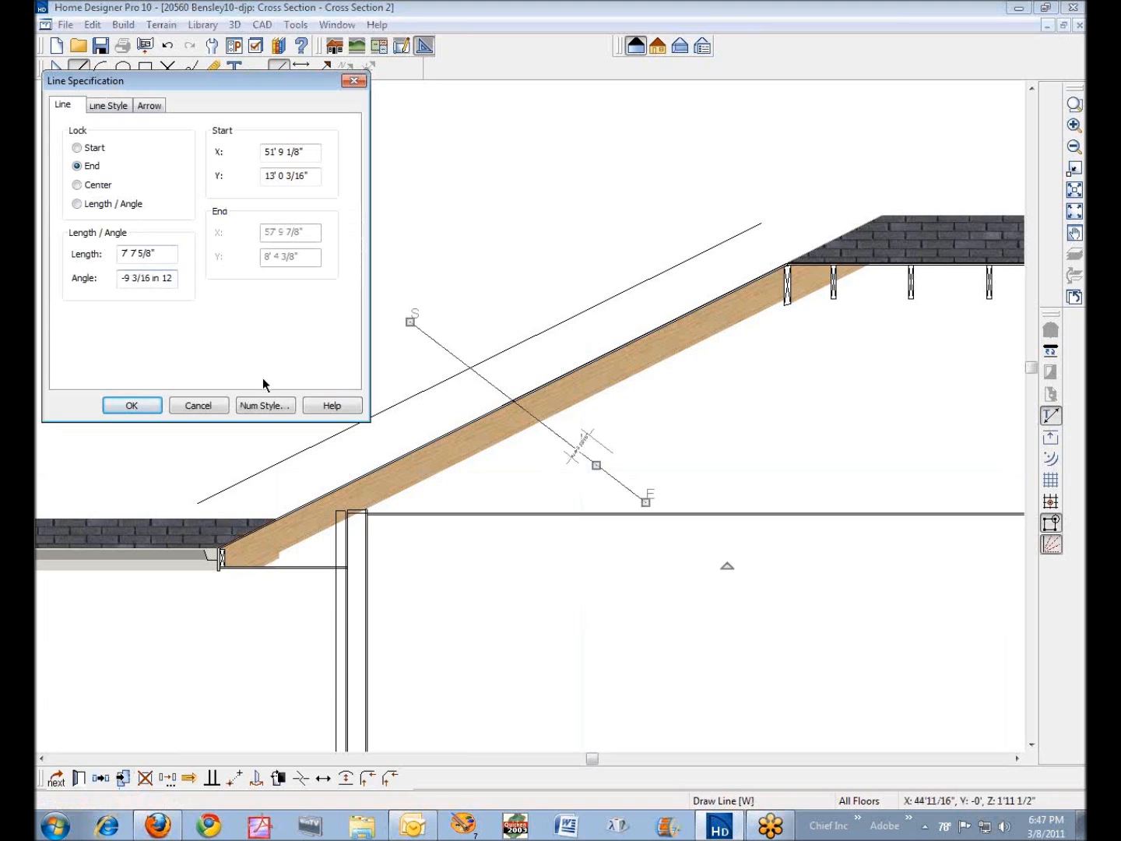
pyautogui.click(258, 406)
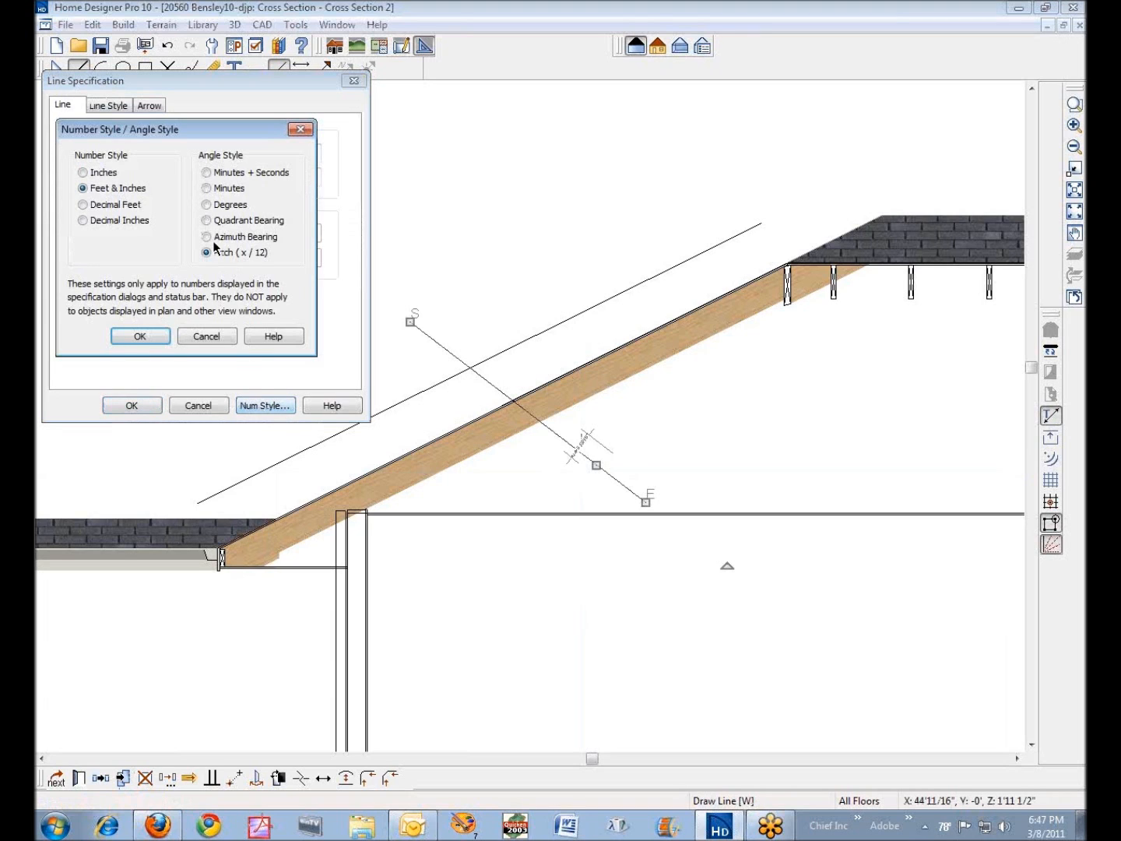
pyautogui.click(223, 207)
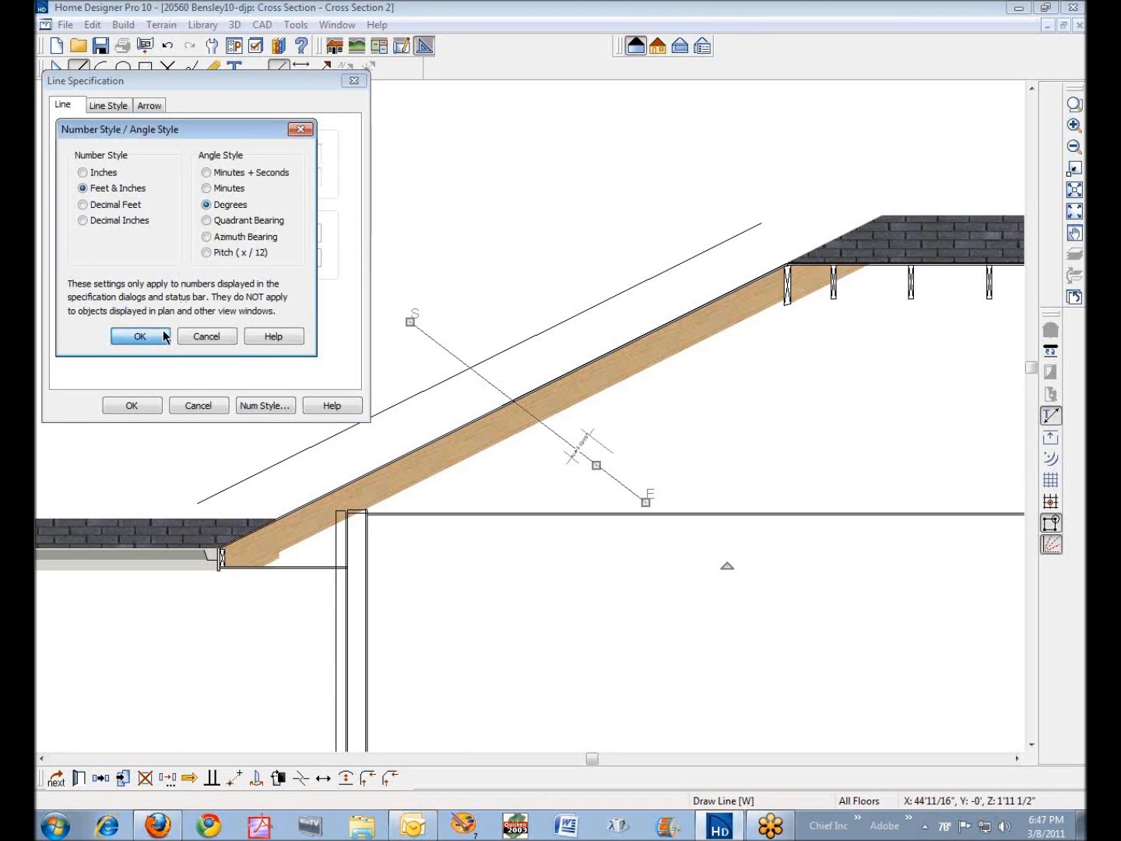
pyautogui.click(160, 335)
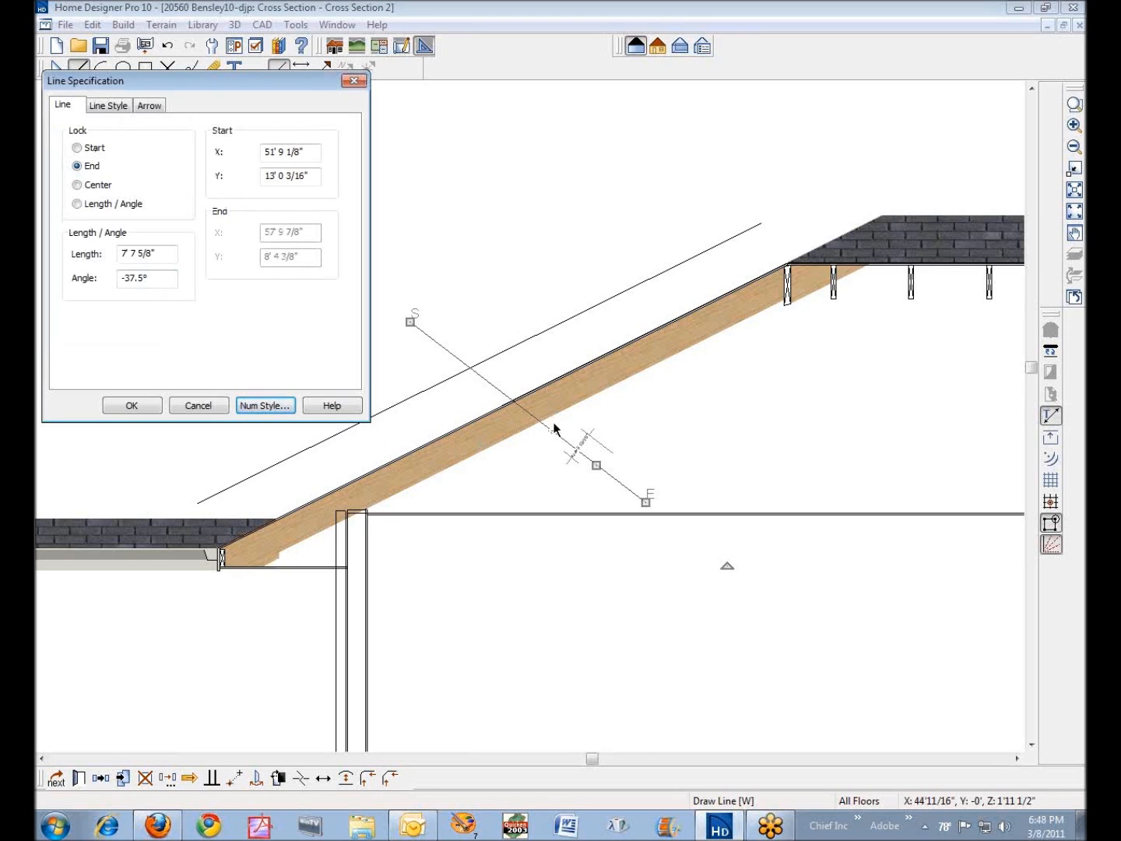
pyautogui.click(142, 409)
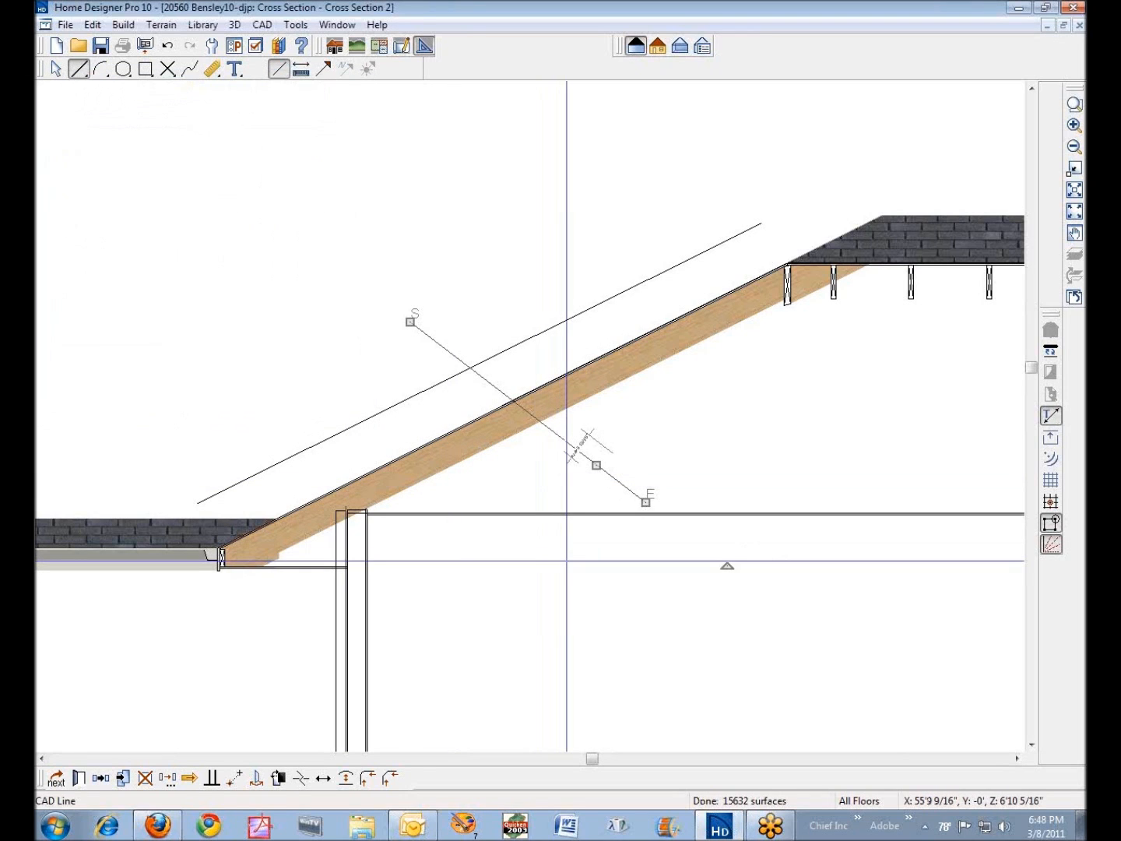